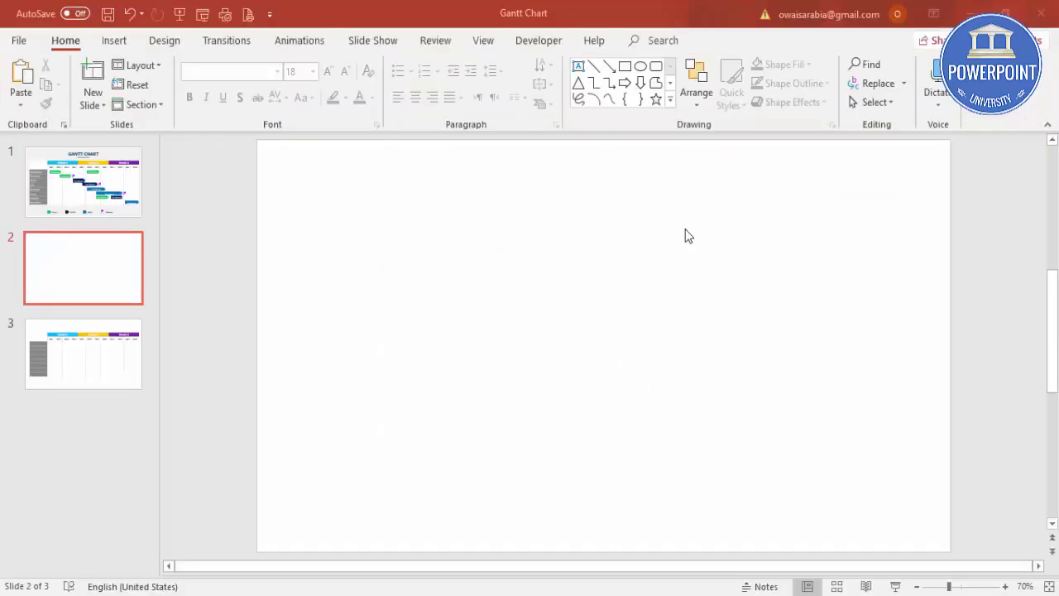
- Insert a table with 13 columns and 10 rows on the blank second slide
left_click(117, 41)
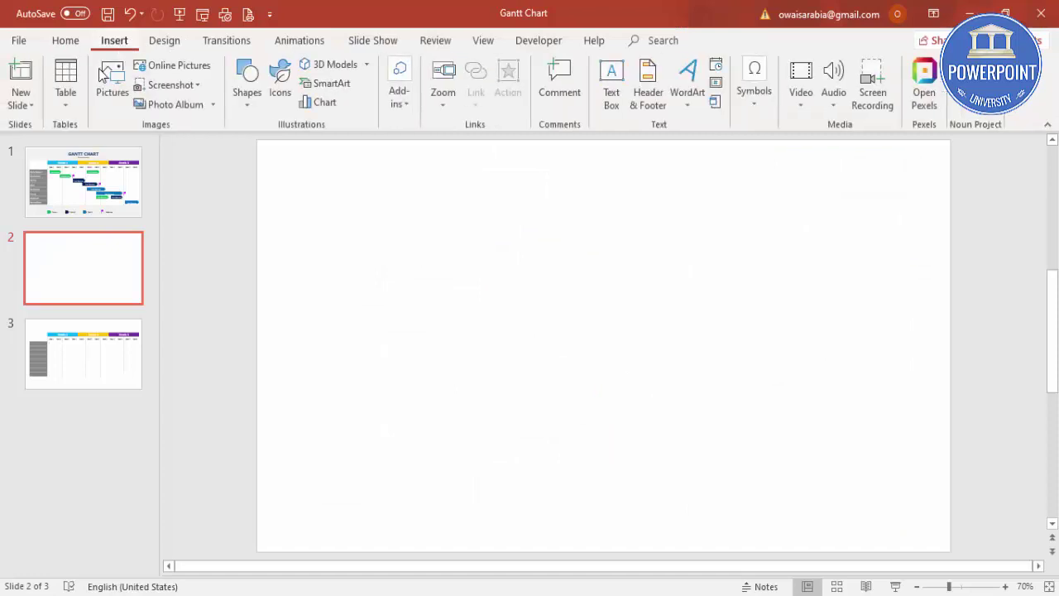
left_click(64, 108)
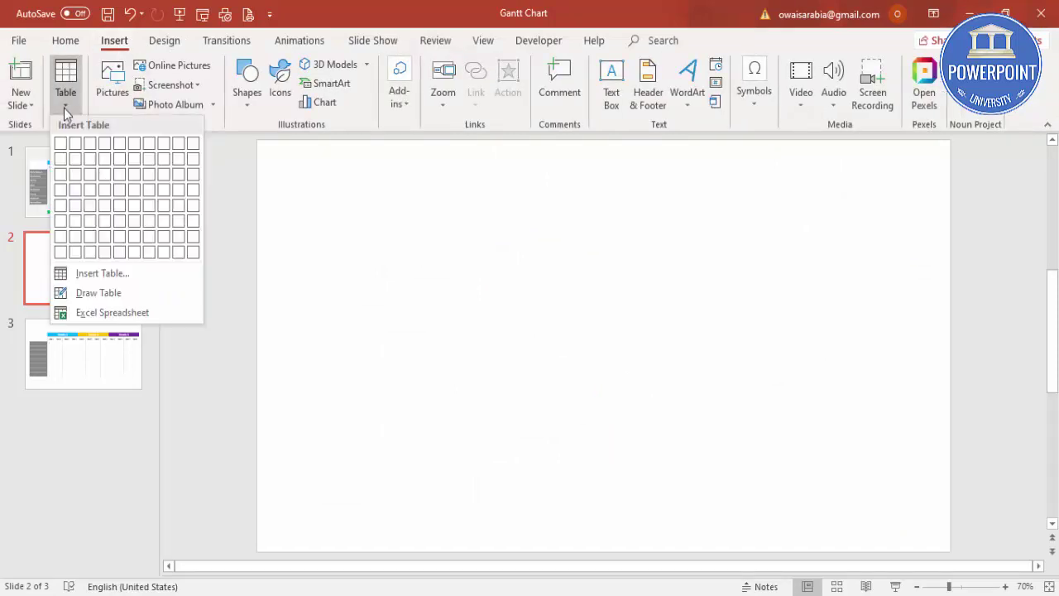
left_click(115, 273)
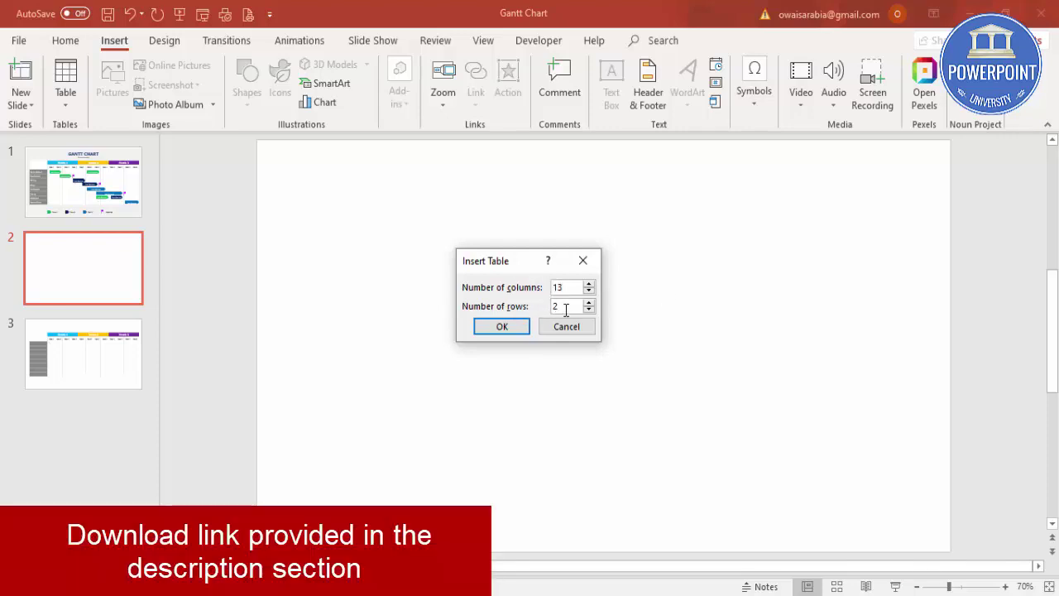
left_click_drag(566, 309, 505, 309)
key("Return")
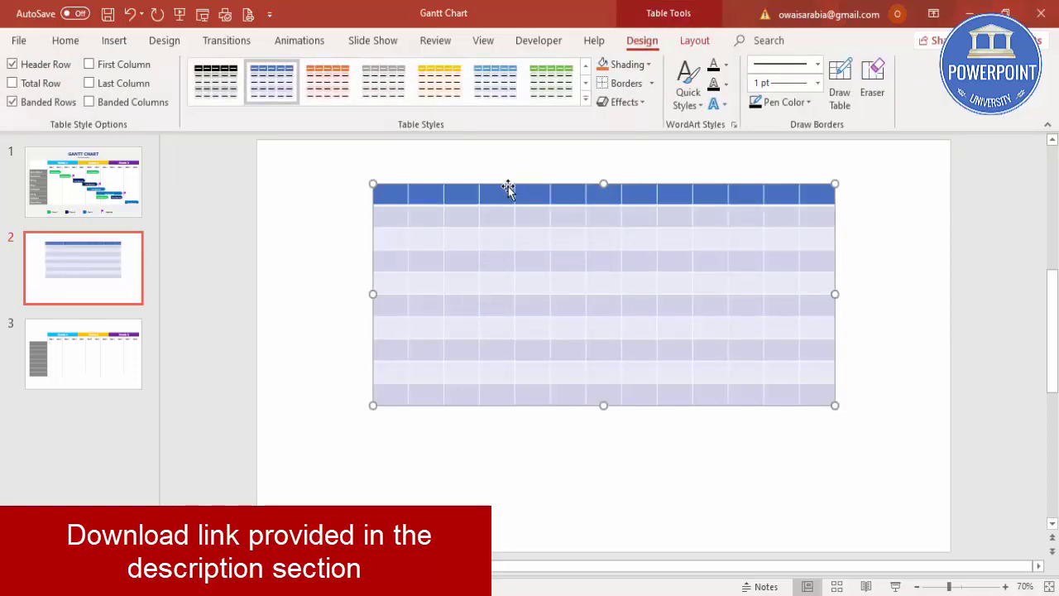
- Move the table near the slide's left edge and widen it to about 12.72" across the slide
left_click_drag(514, 188, 410, 245)
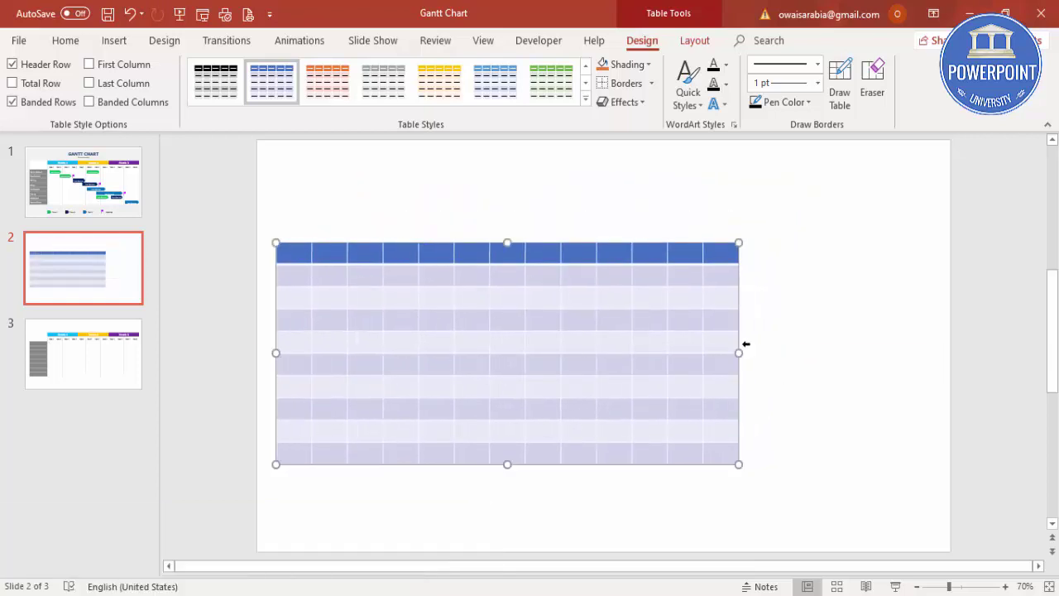
left_click_drag(738, 353, 937, 352)
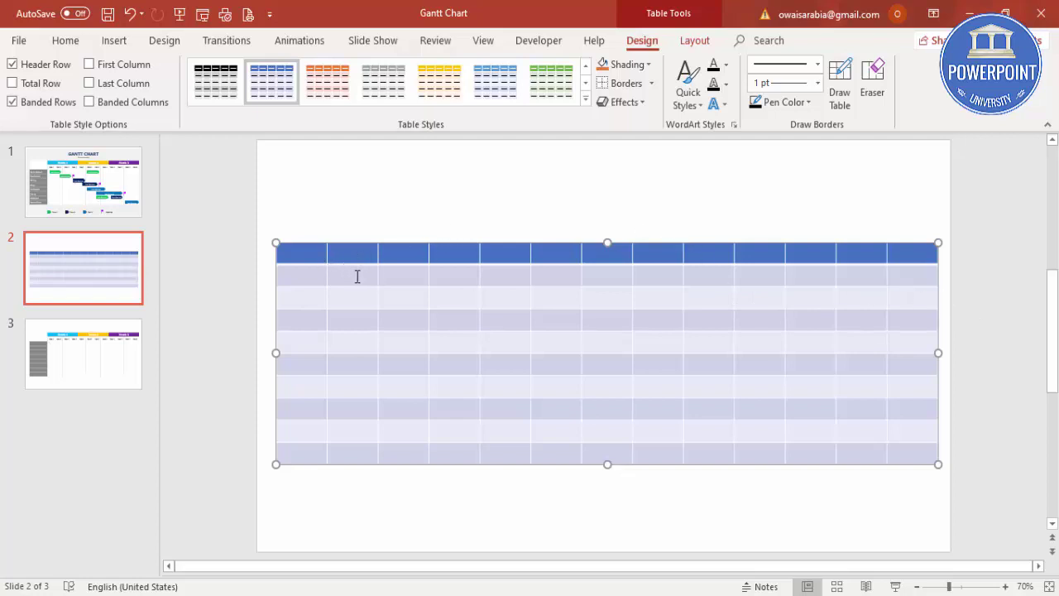
- Set the width of the table's first column to 2.13"
left_click(699, 41)
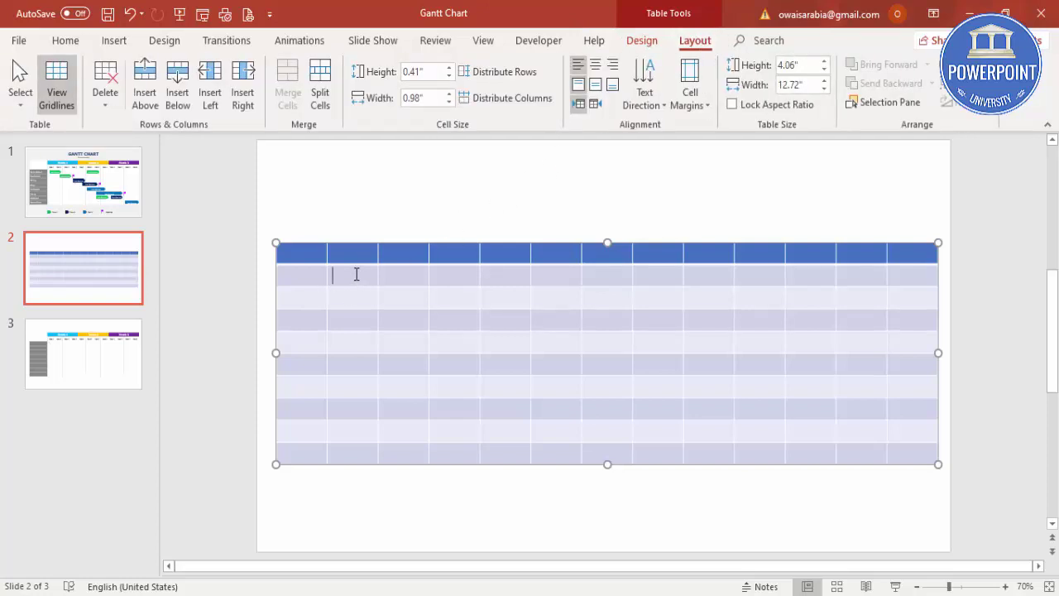
left_click_drag(357, 275, 821, 434)
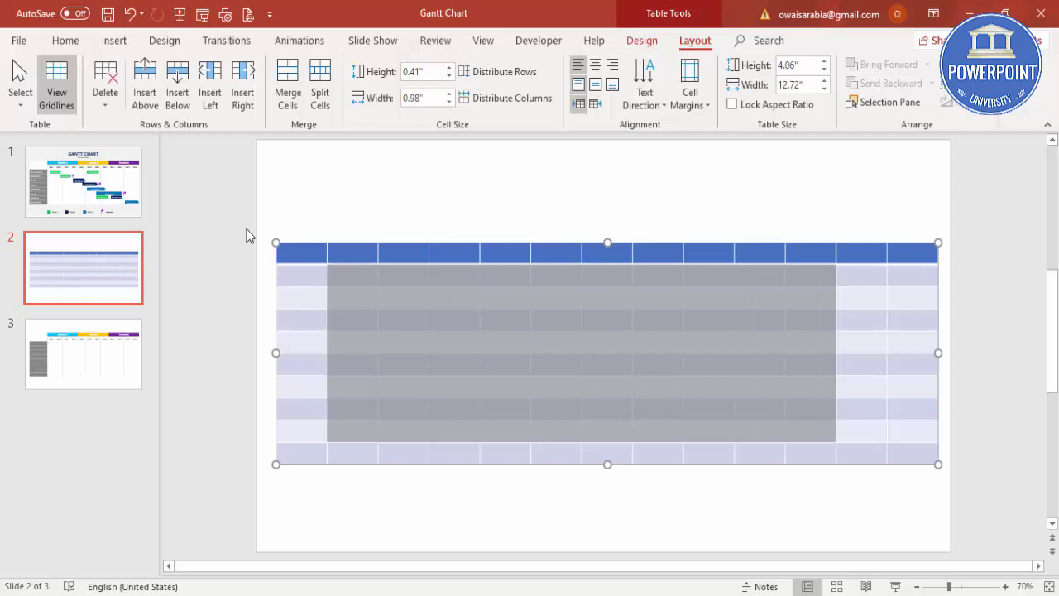
left_click(313, 252)
left_click_drag(303, 317, 274, 446)
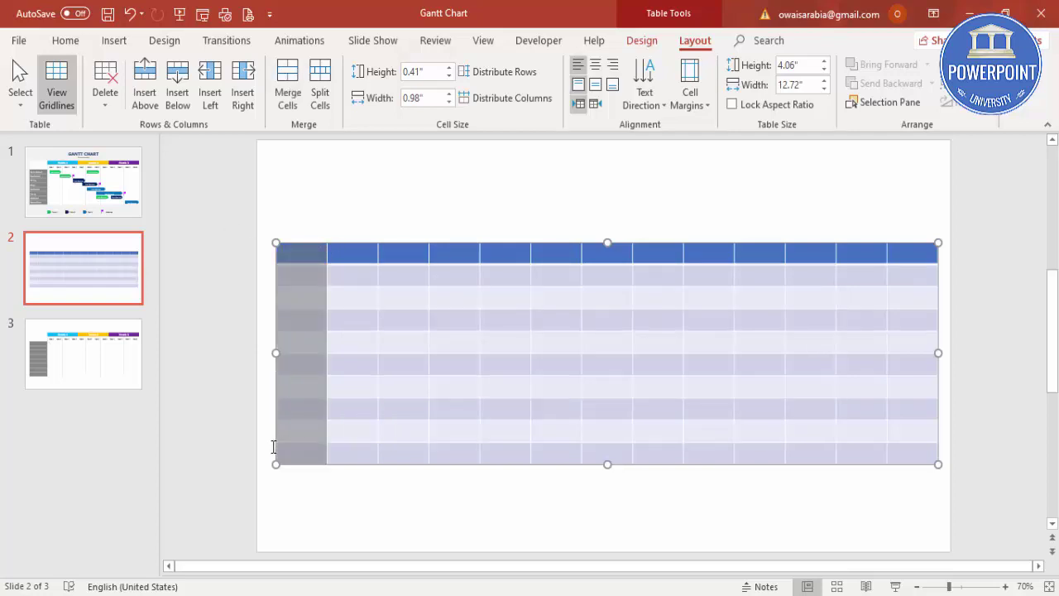
left_click(426, 102)
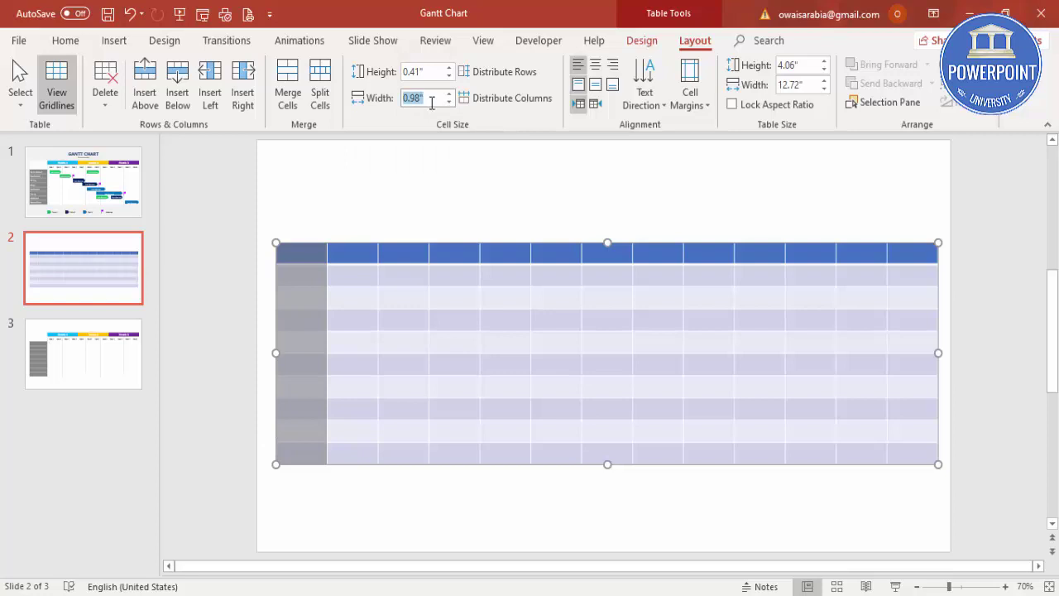
type("2.13")
key("Return")
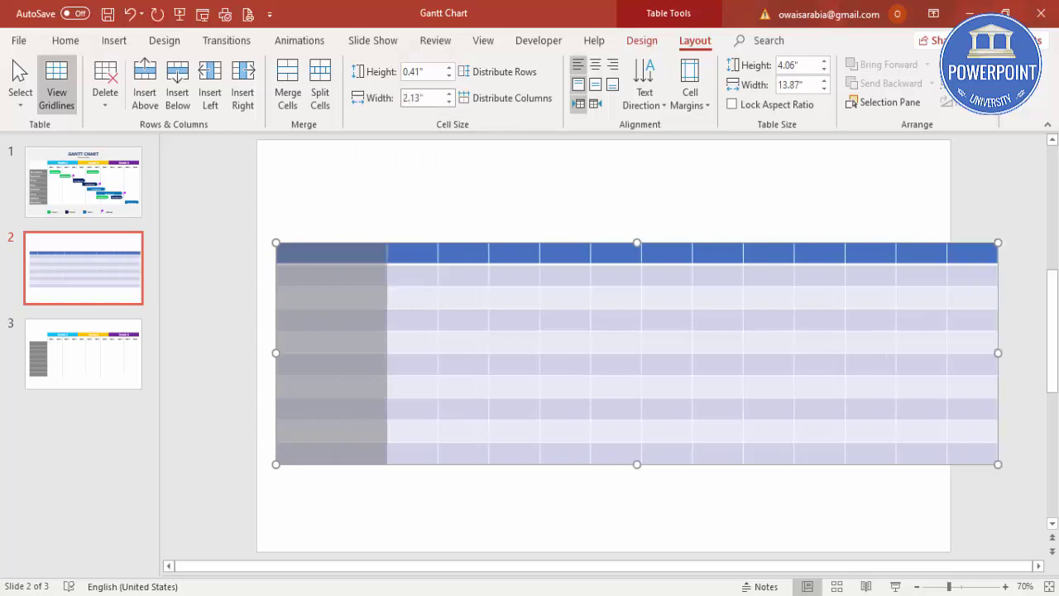
- Set the width of the other twelve table columns to 0.9"
left_click(428, 278)
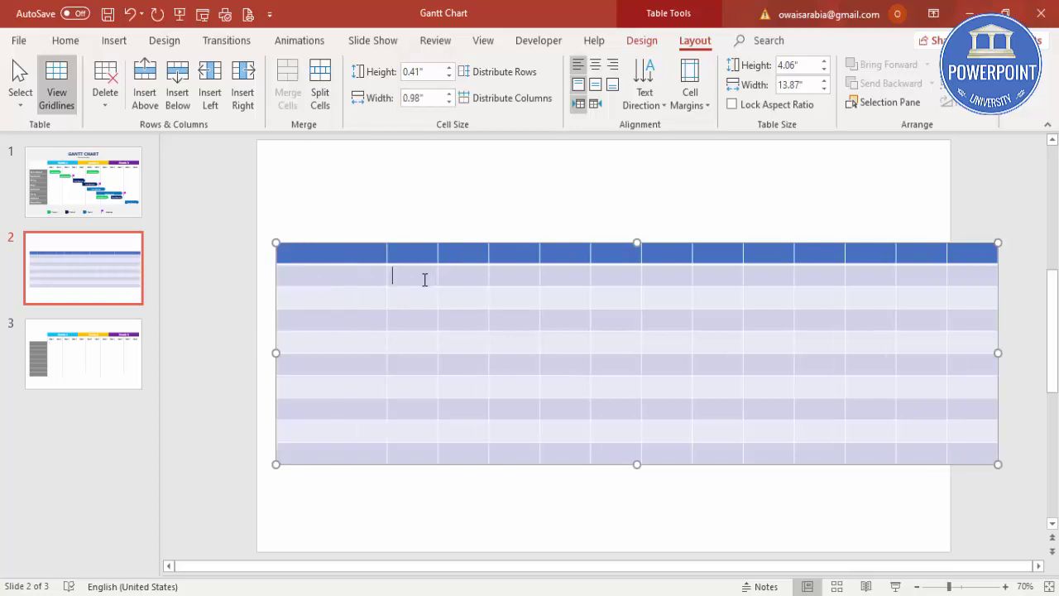
mouse_move(430, 286)
left_mouse_down()
mouse_move(634, 397)
mouse_move(636, 413)
left_mouse_up()
left_click(425, 278)
mouse_move(420, 274)
left_mouse_down()
mouse_move(916, 480)
mouse_move(961, 471)
left_mouse_up()
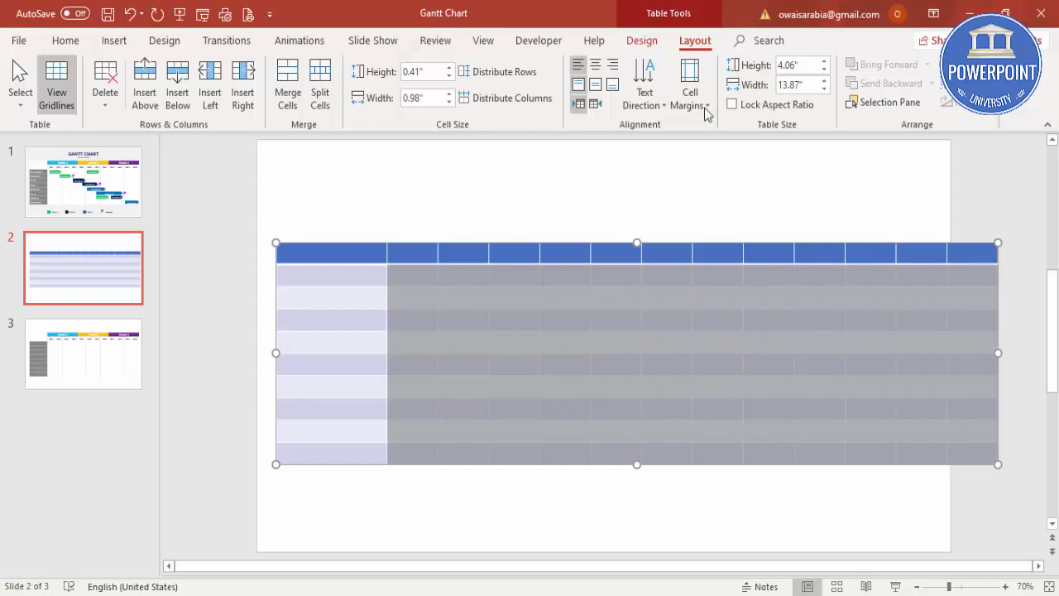
left_click(449, 101)
left_click(449, 103)
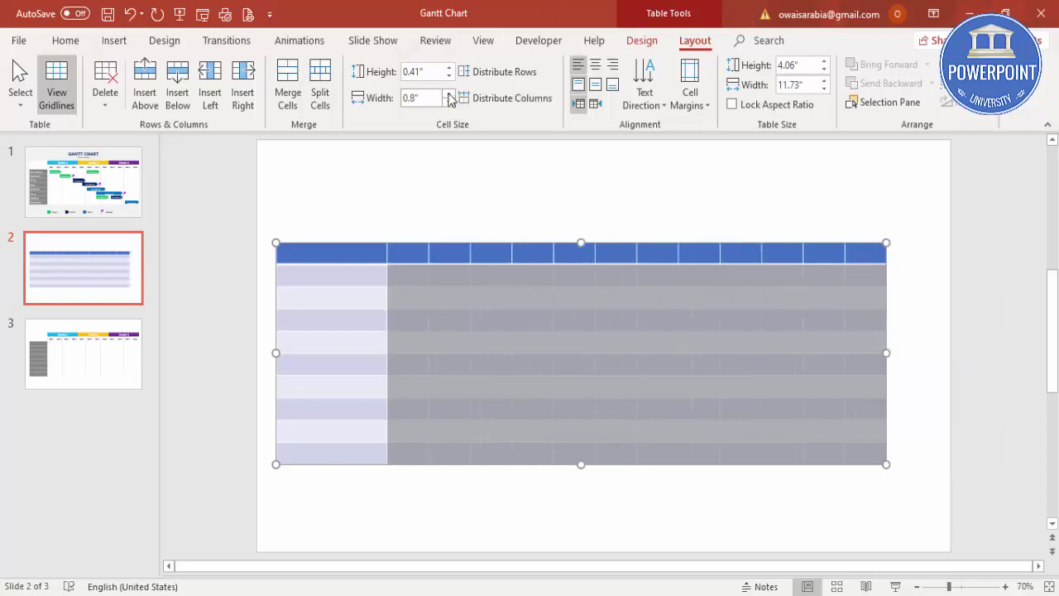
left_click(449, 94)
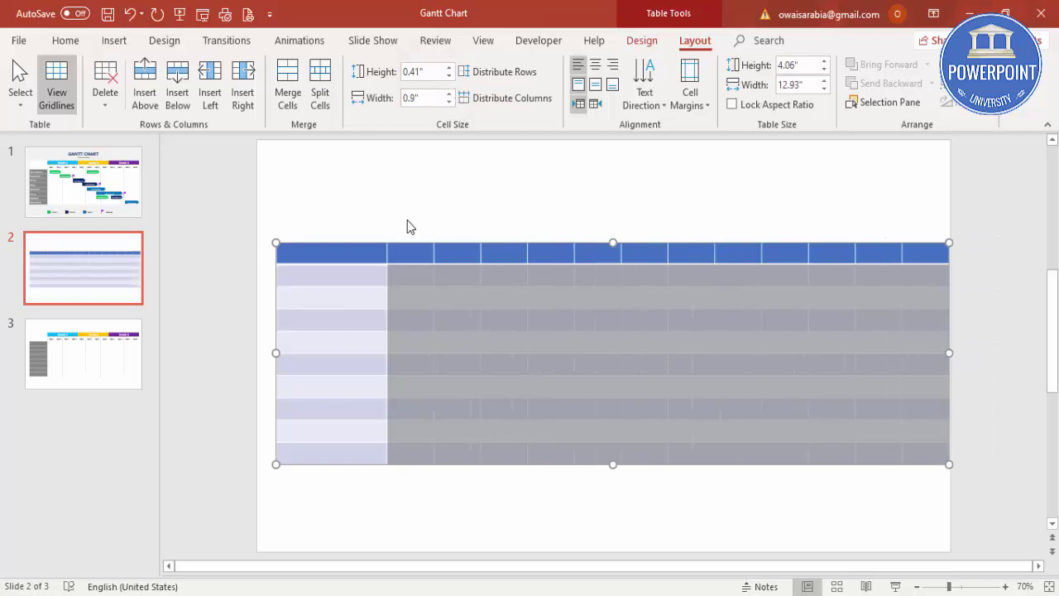
left_click(434, 213)
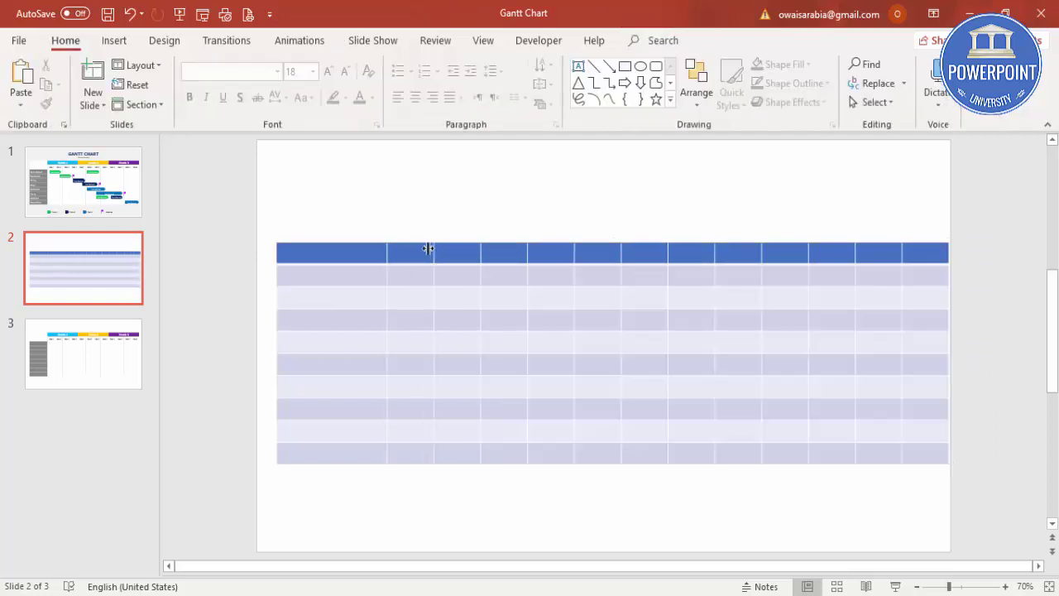
- Set the height of all table rows to 0.5"
left_click(422, 244)
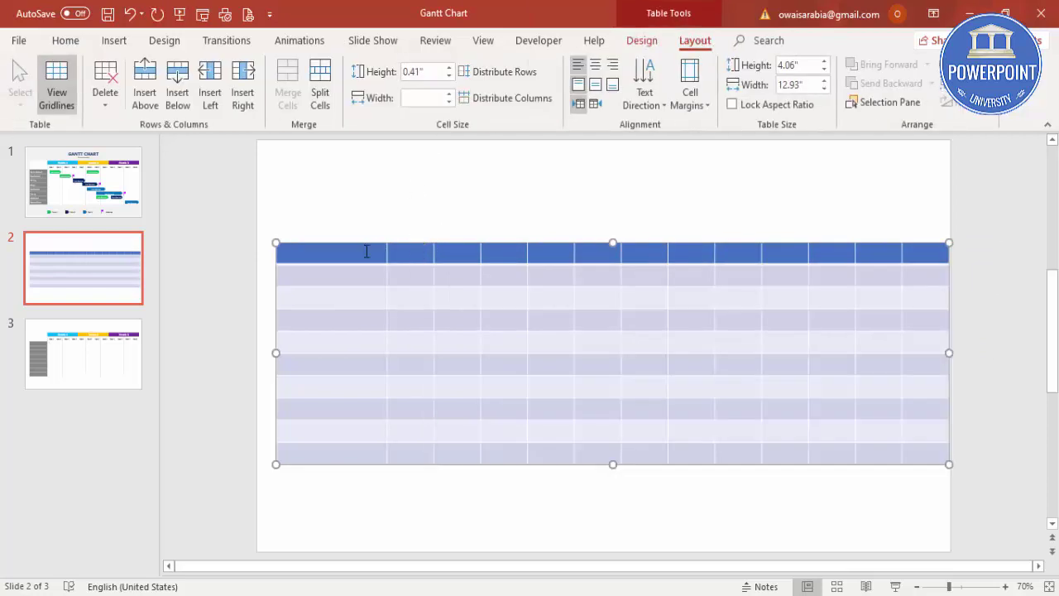
left_click_drag(366, 252, 914, 461)
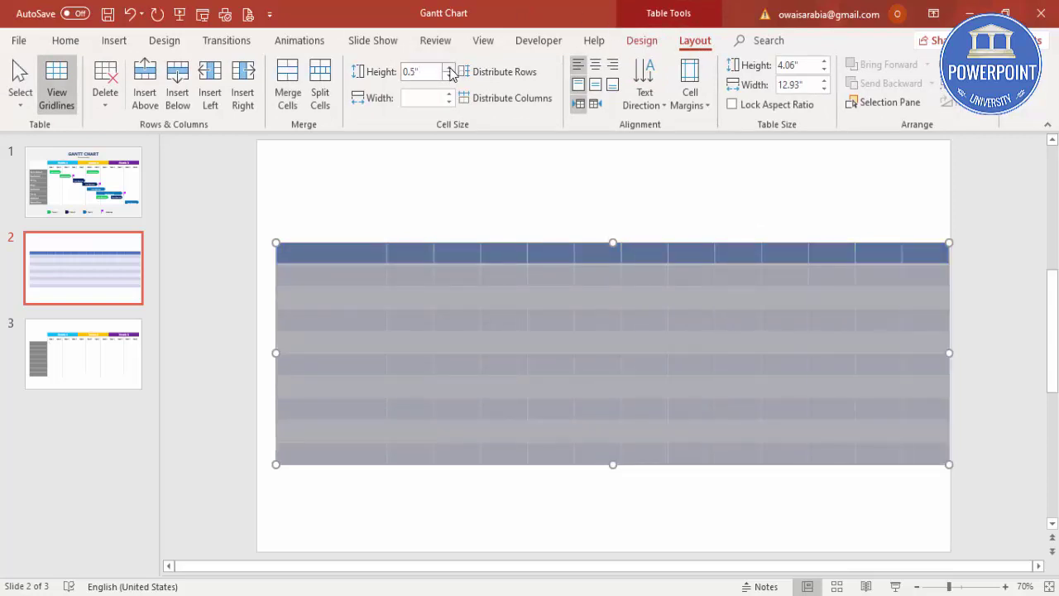
left_click(448, 69)
left_click(425, 199)
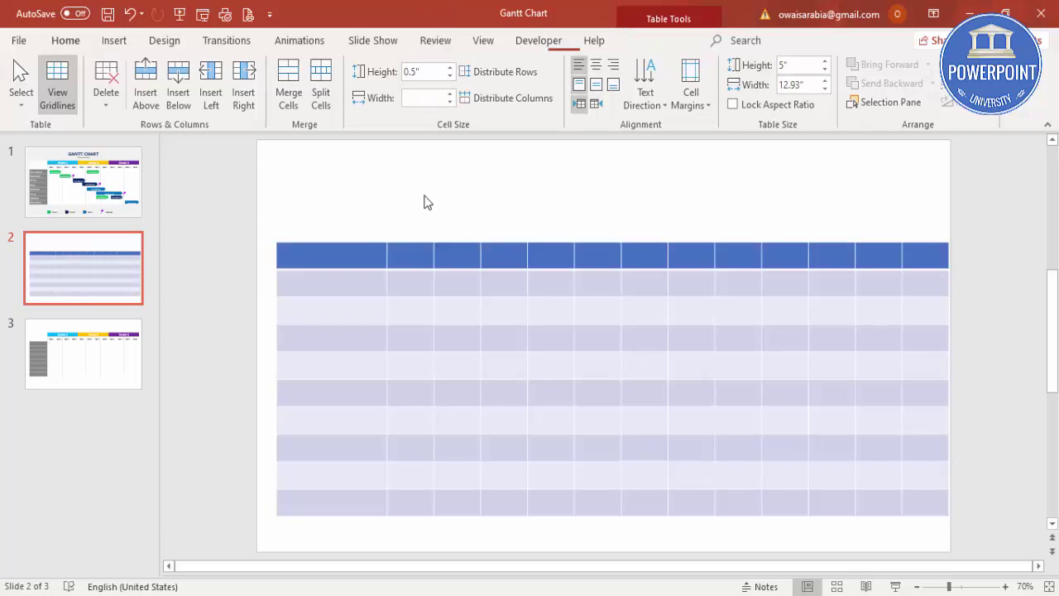
- Move the table slightly up and left so it is centred horizontally within the slide
left_click(410, 236)
mouse_move(409, 237)
left_mouse_down()
mouse_move(408, 223)
mouse_move(398, 224)
left_mouse_up()
left_click(510, 181)
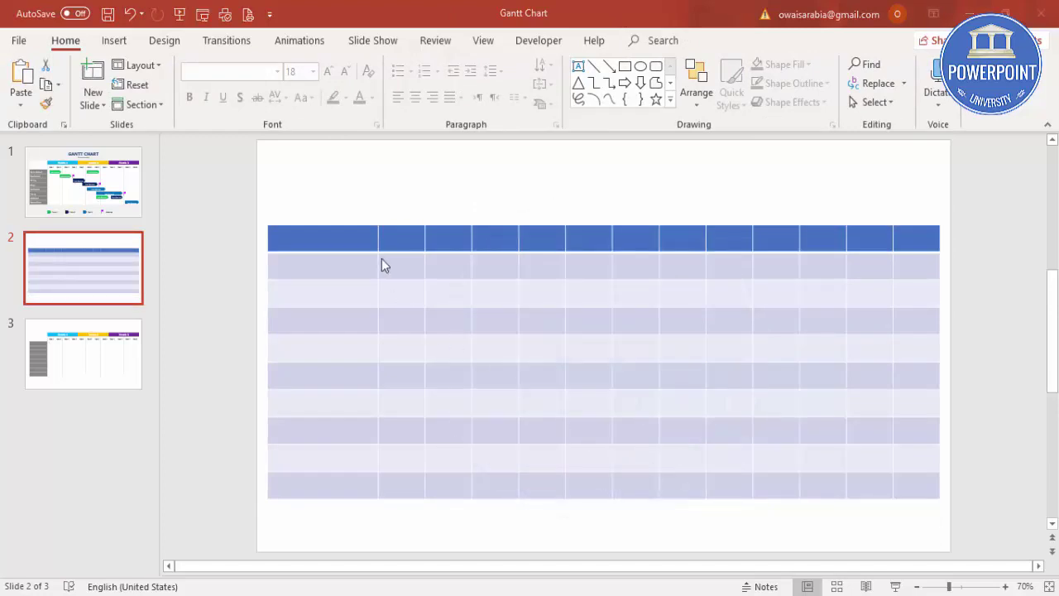
- Apply 1 pt black borders to all cells of the table
left_click_drag(343, 243, 923, 486)
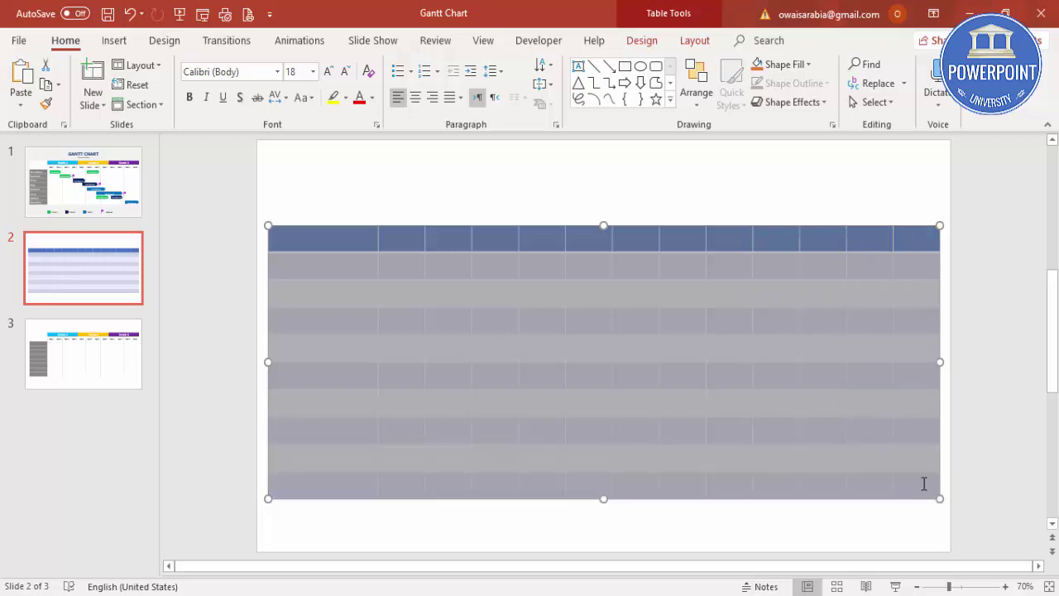
left_click(642, 40)
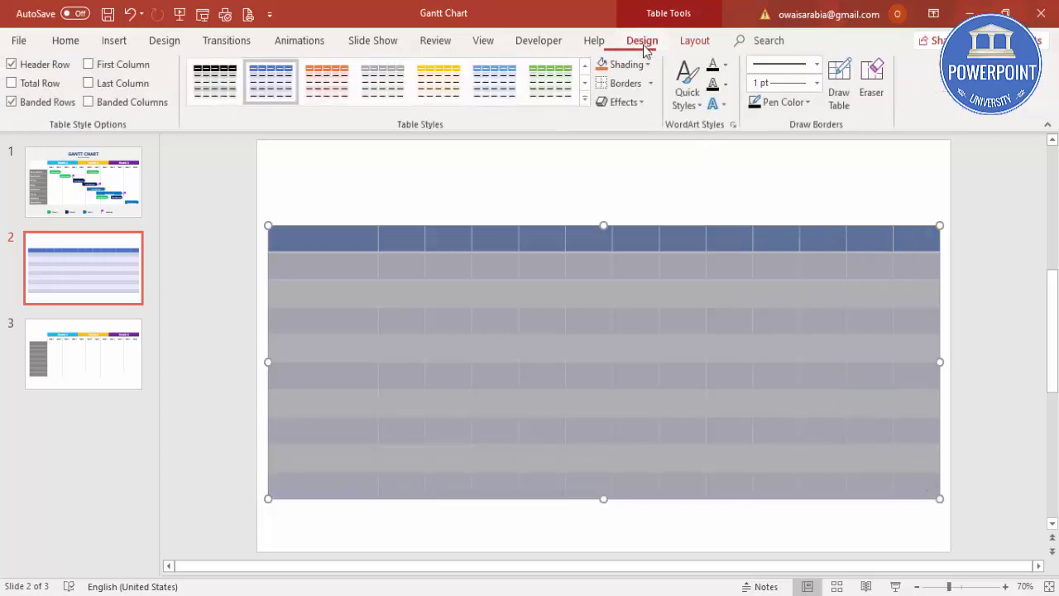
left_click(818, 82)
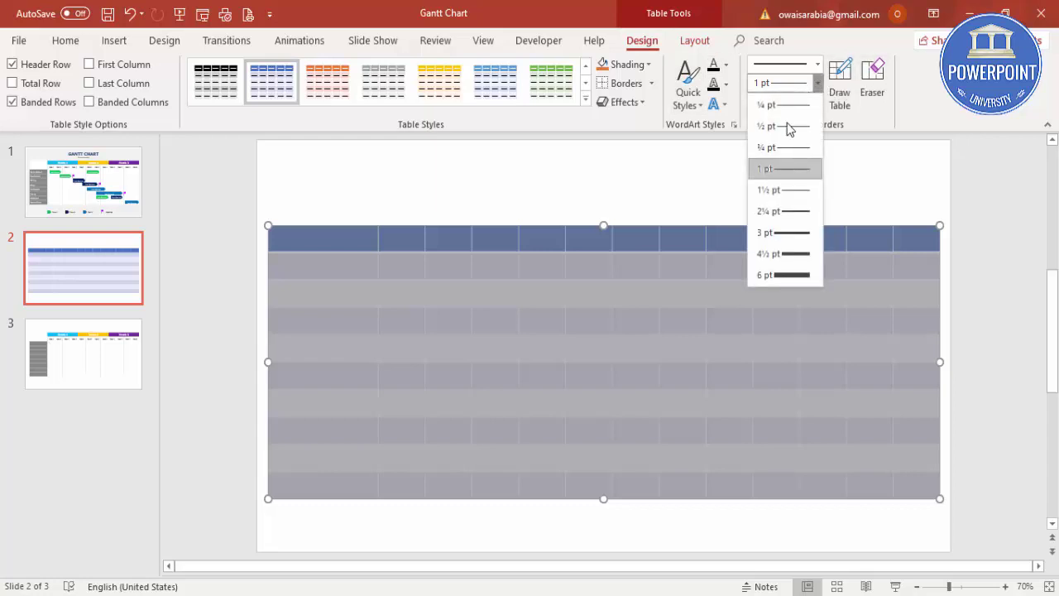
left_click(780, 177)
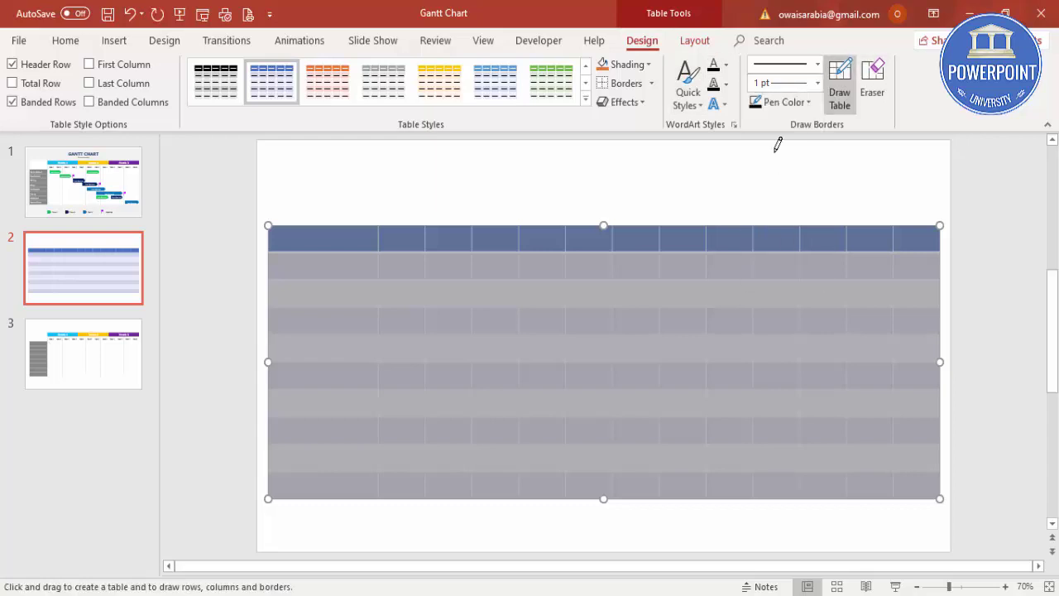
left_click(808, 102)
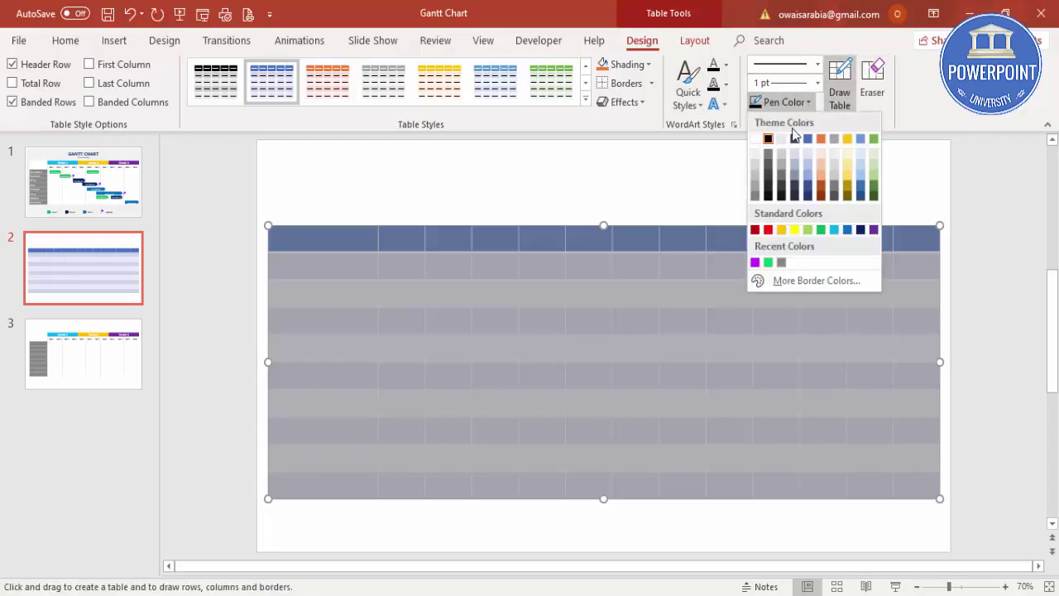
left_click(651, 85)
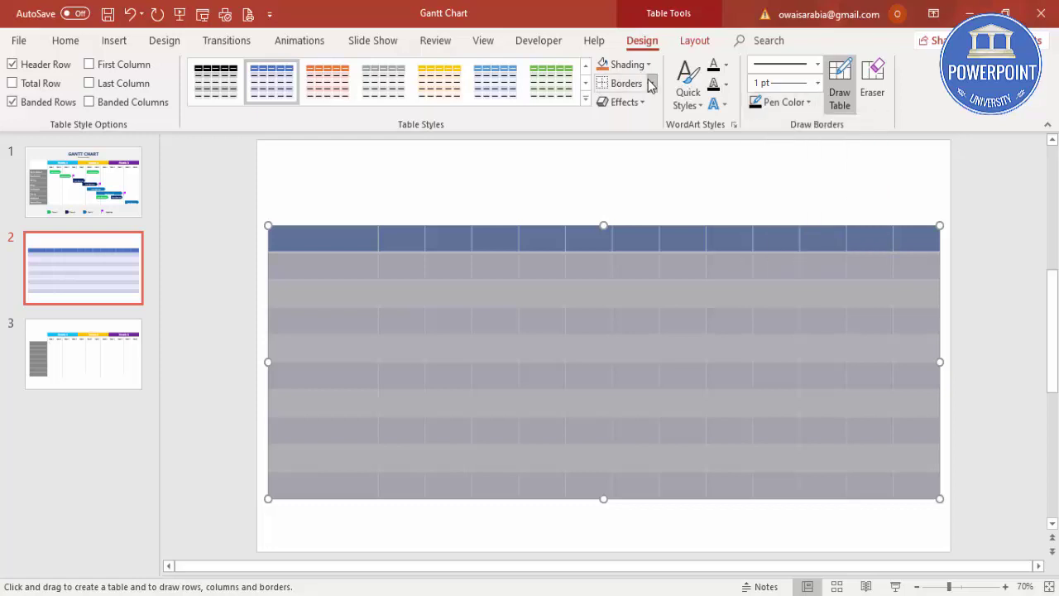
left_click(652, 84)
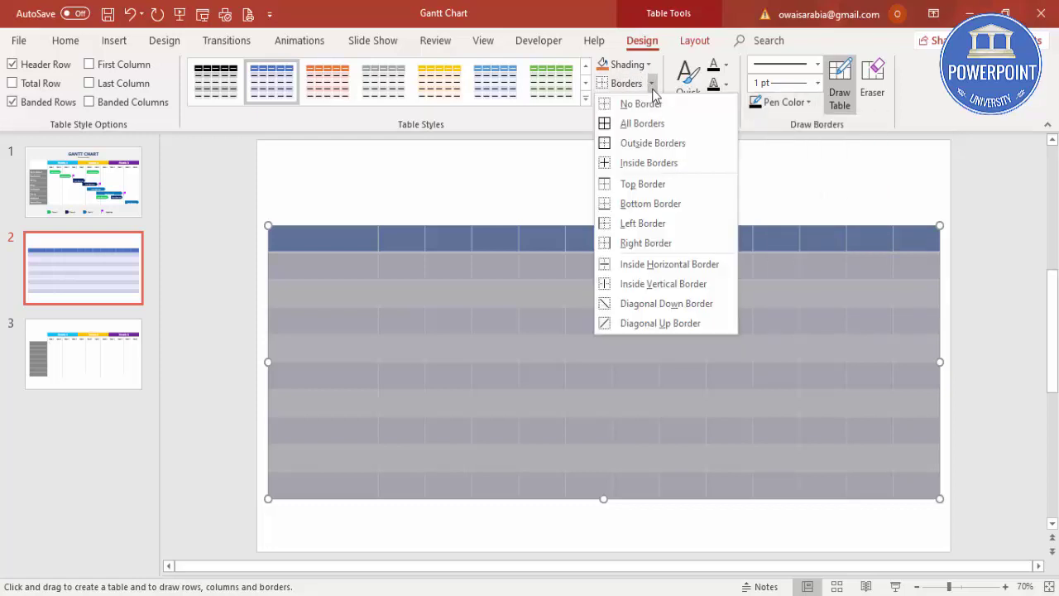
left_click(610, 123)
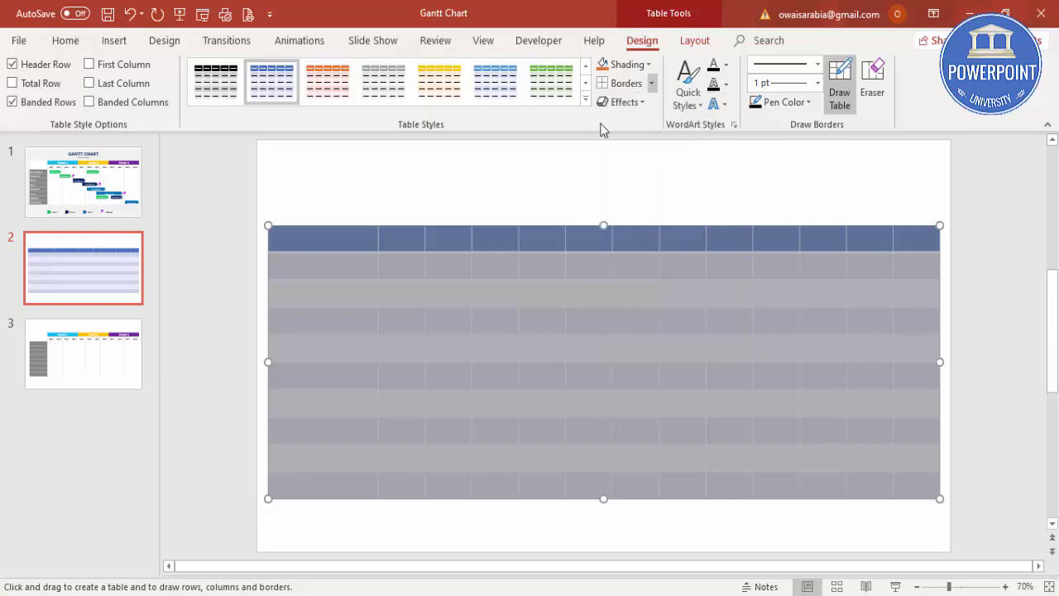
- Fill all the table cells with white shading
left_click(642, 66)
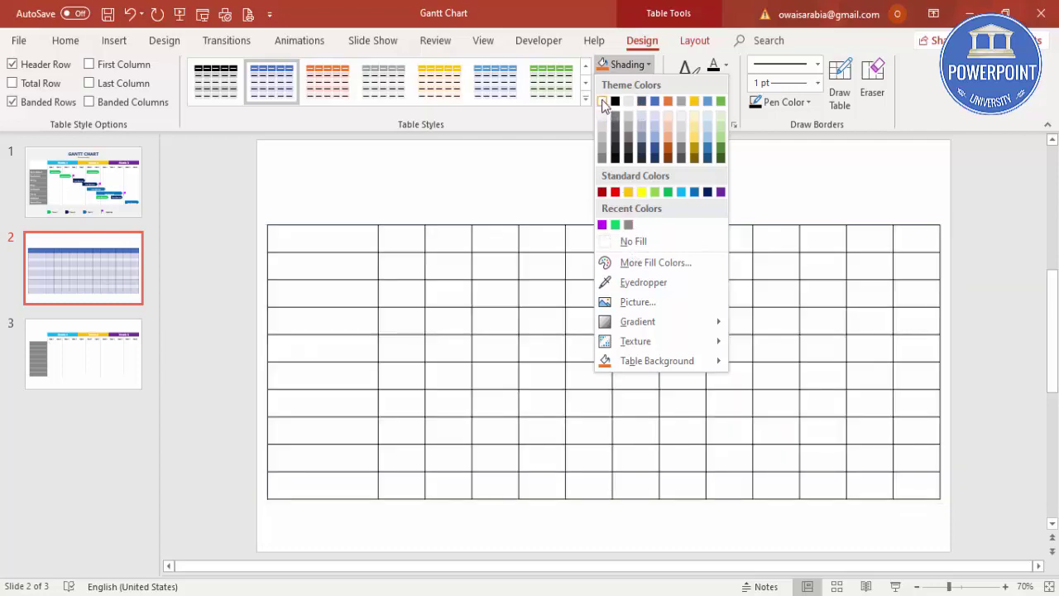
left_click(603, 101)
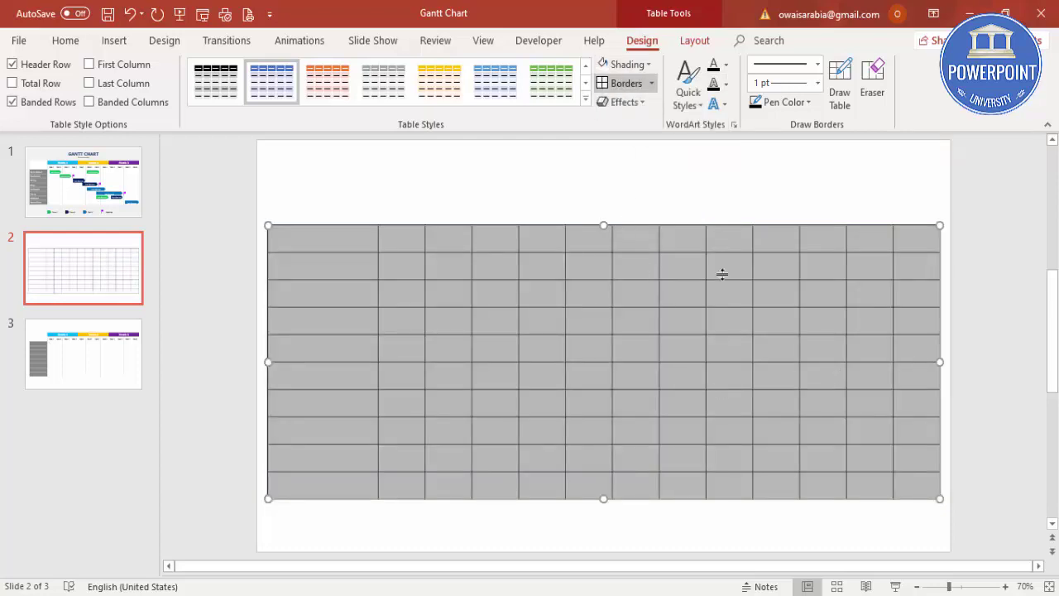
left_click(670, 202)
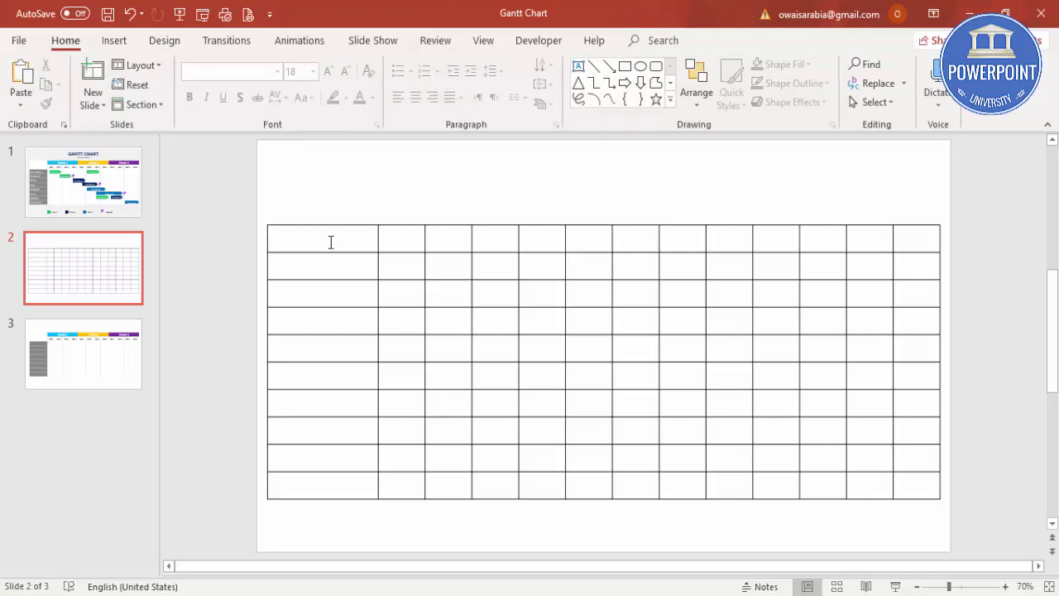
- Recolour all borders of the table to a light gray from the theme colours
left_click_drag(330, 241, 915, 490)
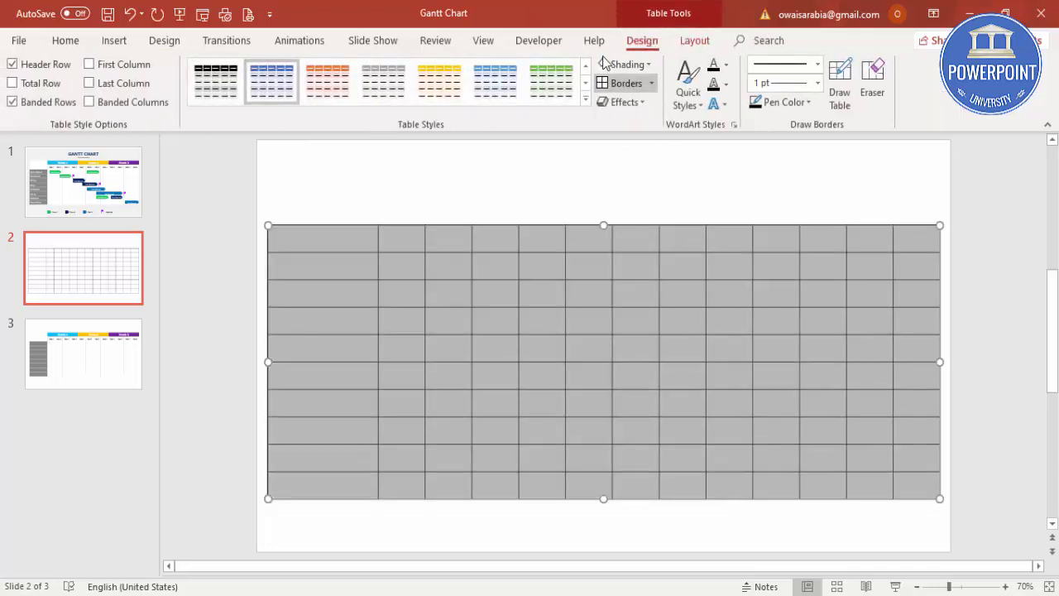
left_click(803, 102)
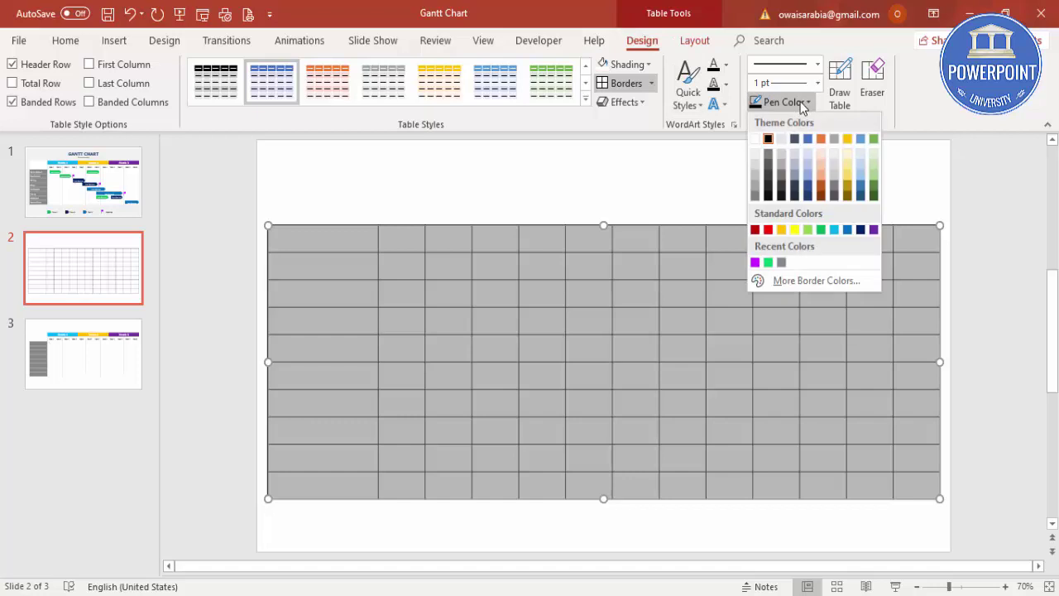
left_click(758, 180)
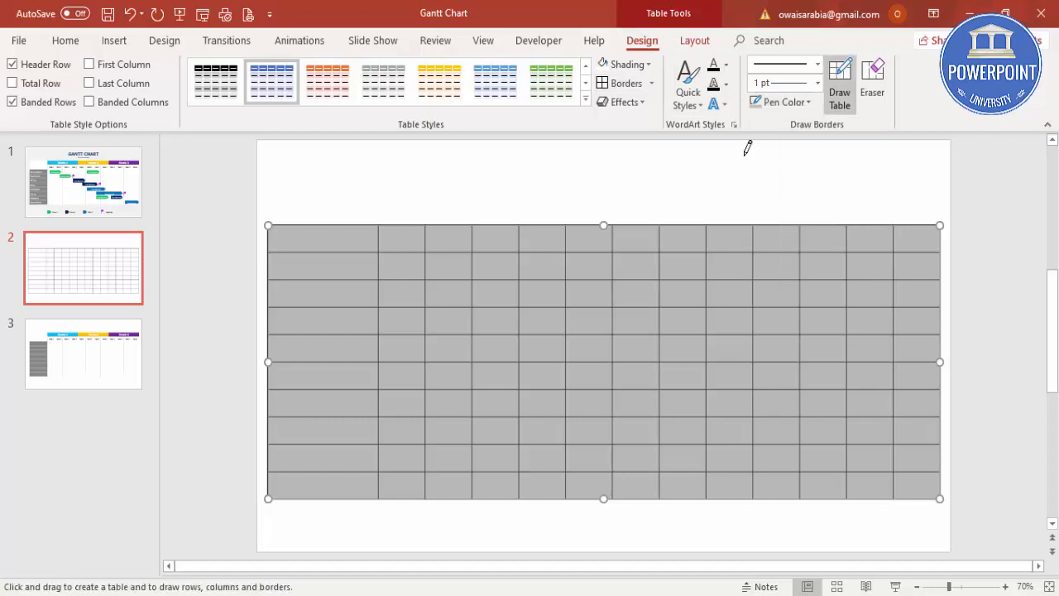
left_click(622, 83)
left_click(551, 190)
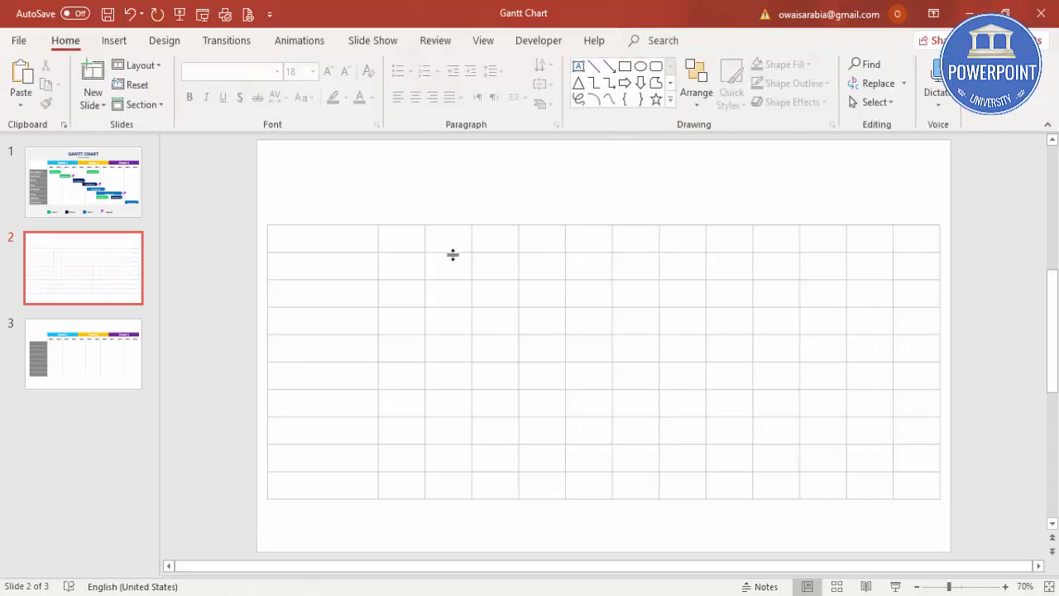
left_click_drag(367, 244, 714, 414)
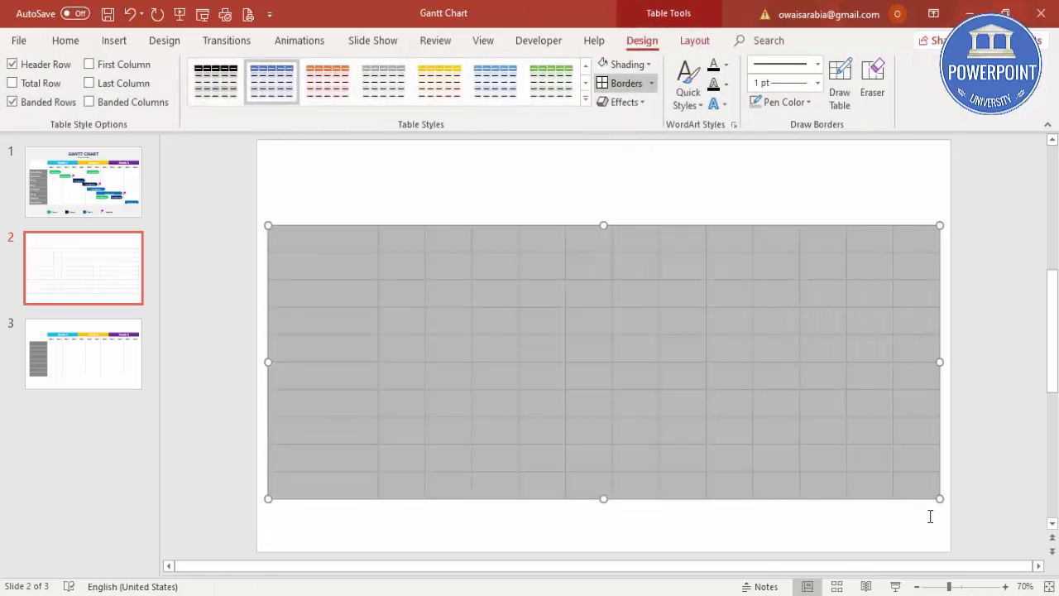
left_click(637, 199)
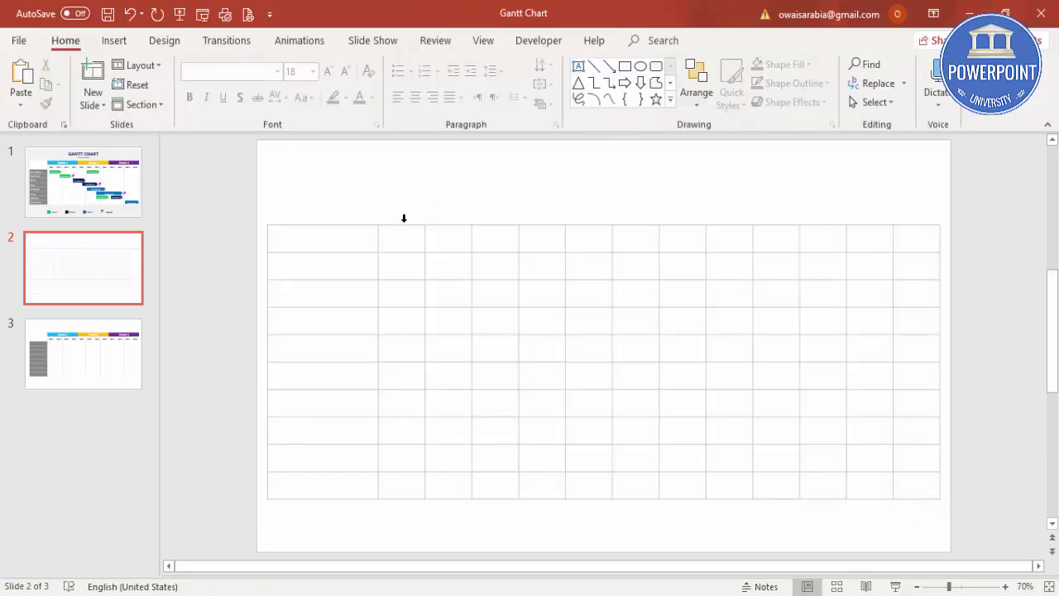
- Enter "Week 01" in the second row's second cell and set the font size of that row's 12 week cells to 12
left_click(405, 265)
type("Week 01")
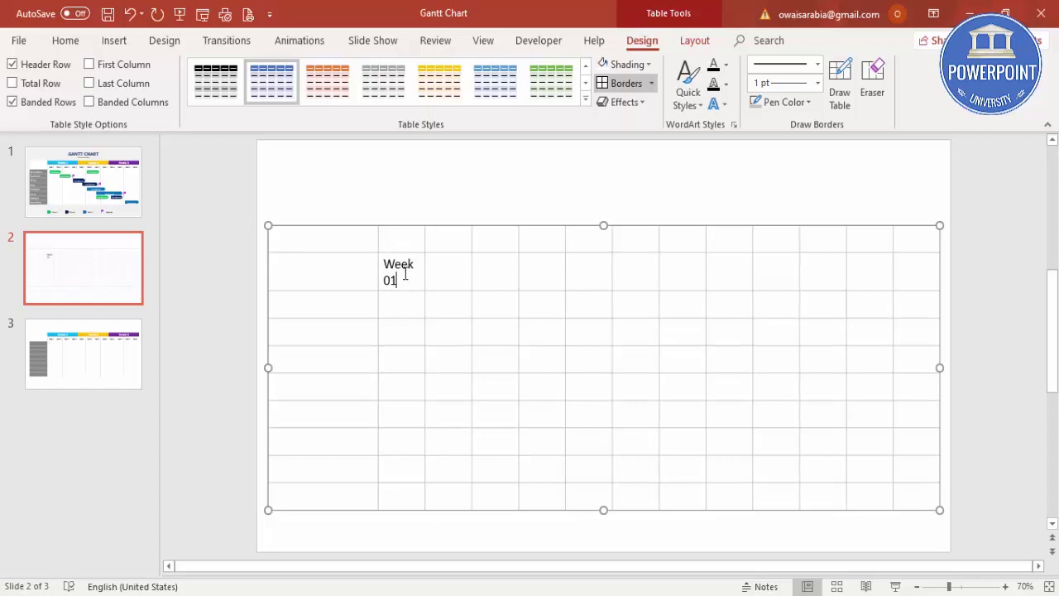
left_click_drag(403, 263, 957, 279)
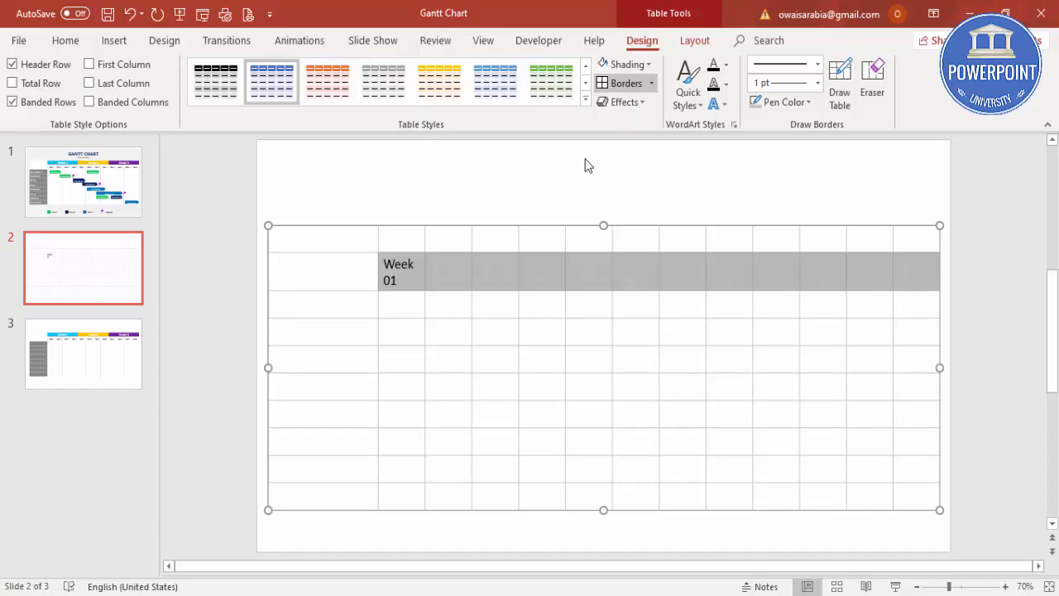
left_click(65, 40)
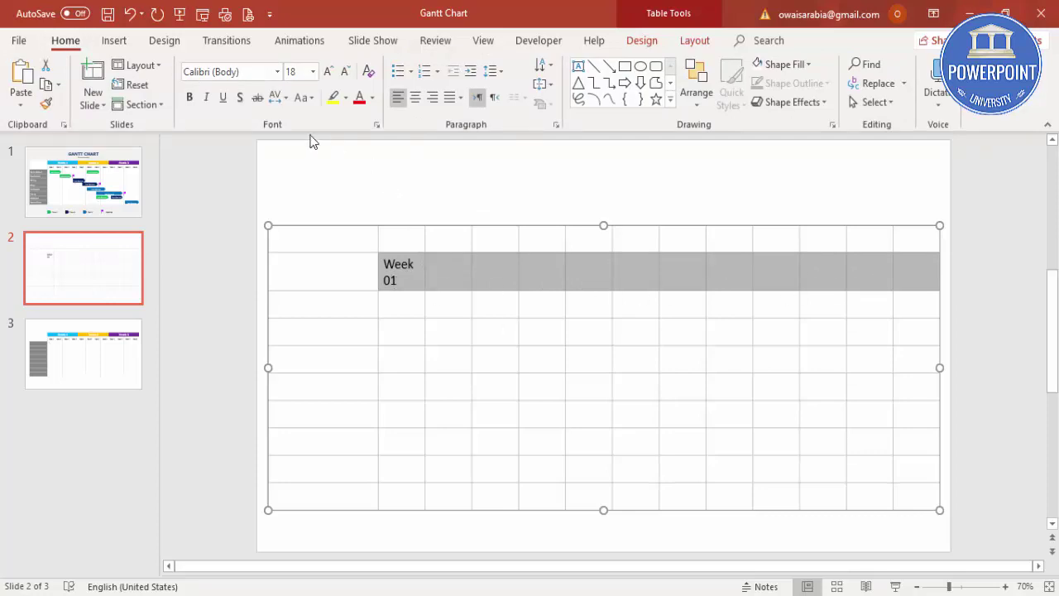
left_click(345, 73)
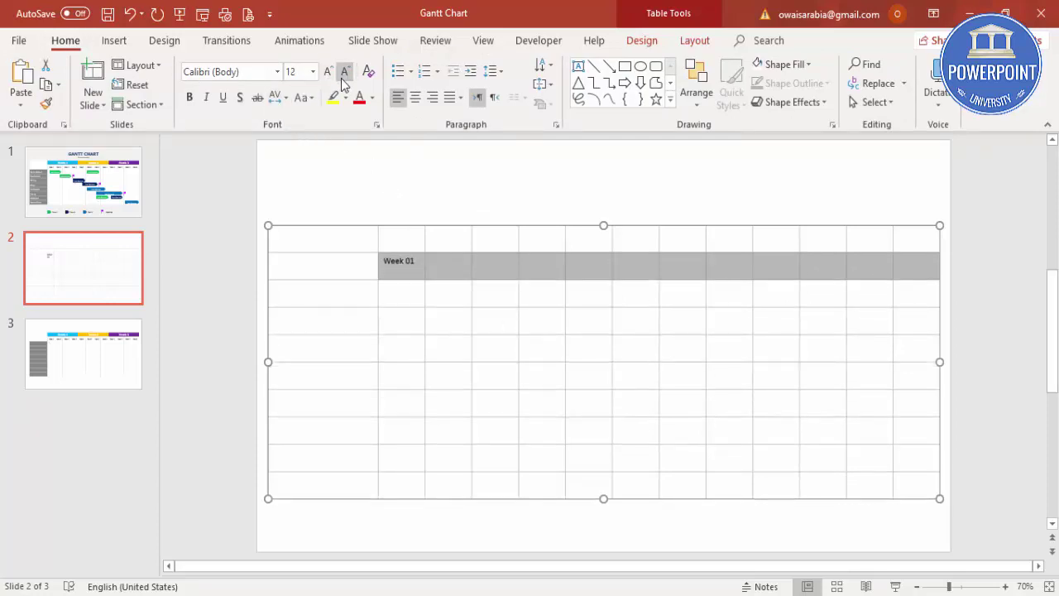
- Centre the text in the 12 week cells of the second row horizontally and vertically
left_click(414, 105)
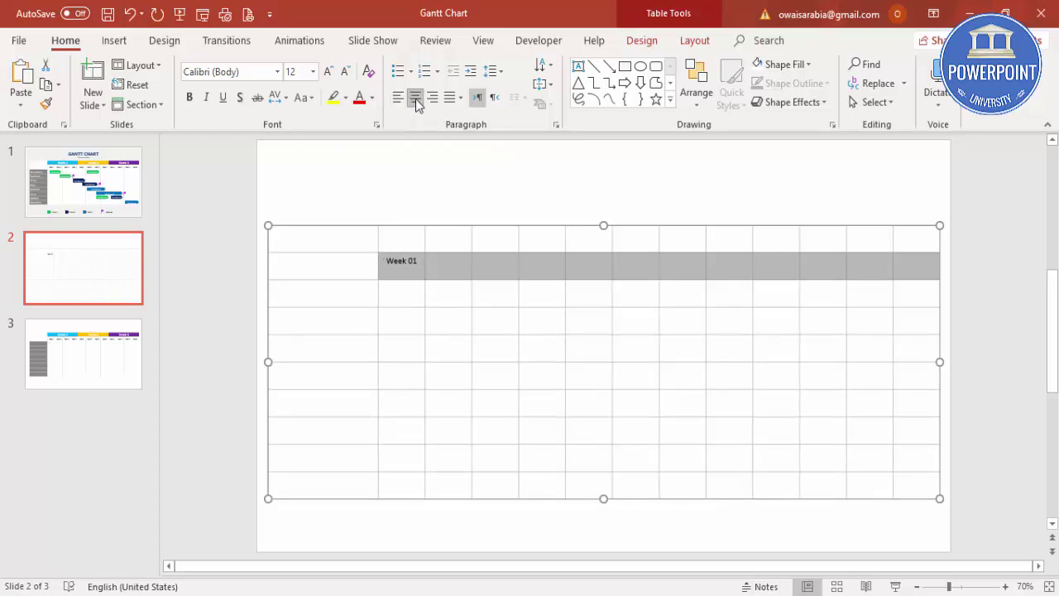
left_click(640, 41)
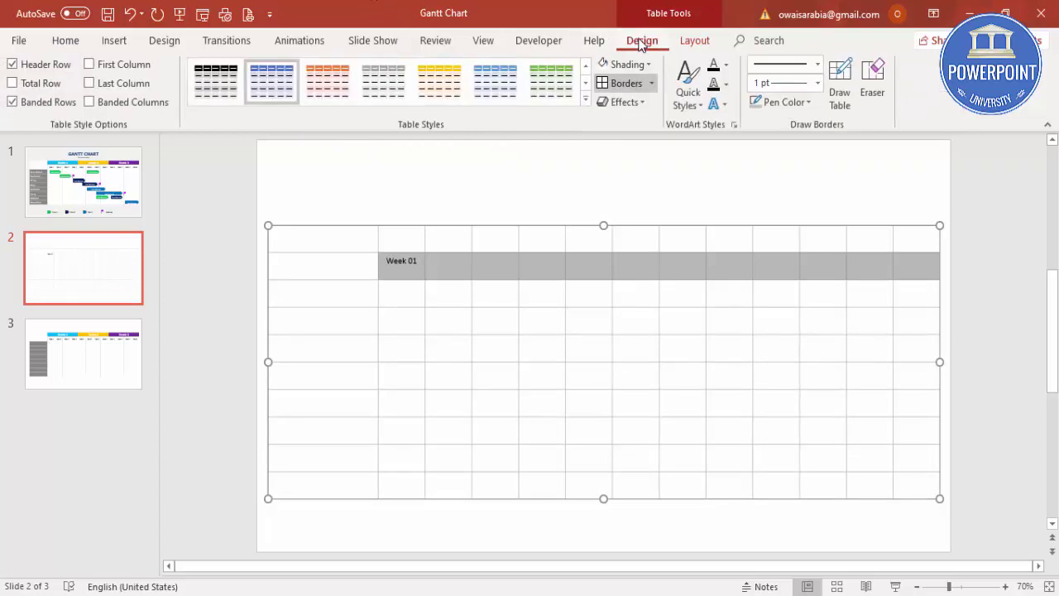
left_click(692, 43)
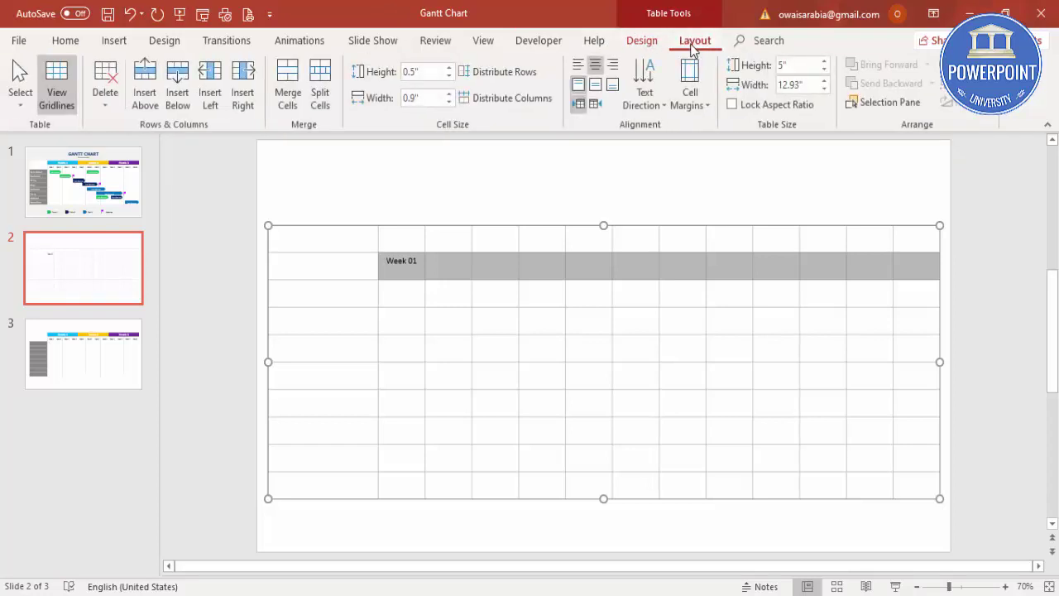
left_click(597, 86)
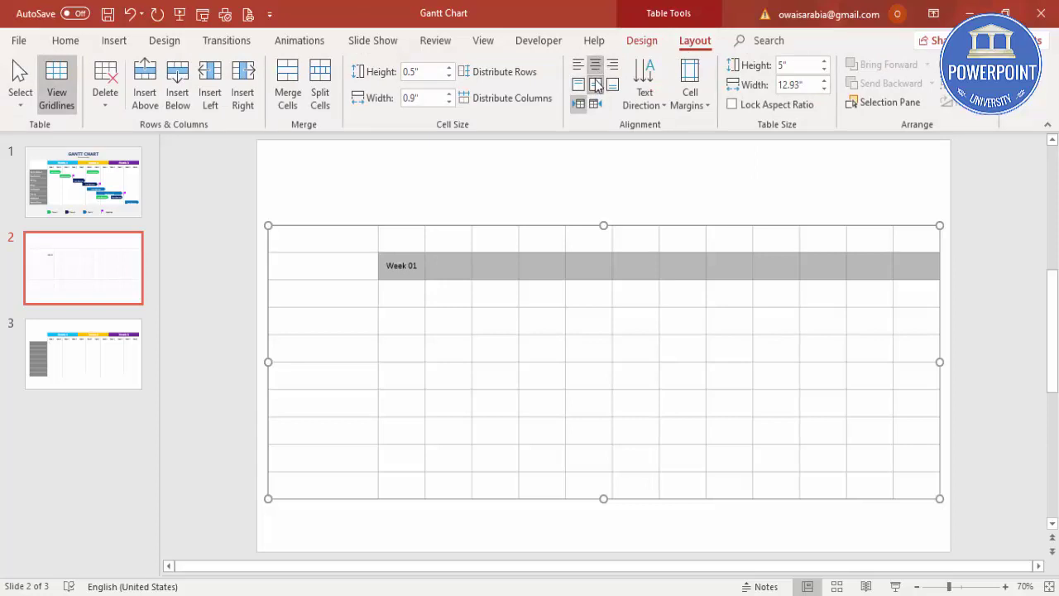
- Enter "Week 02", "Week 03" and "Week 04" in the next three cells of the second row
left_click(449, 265)
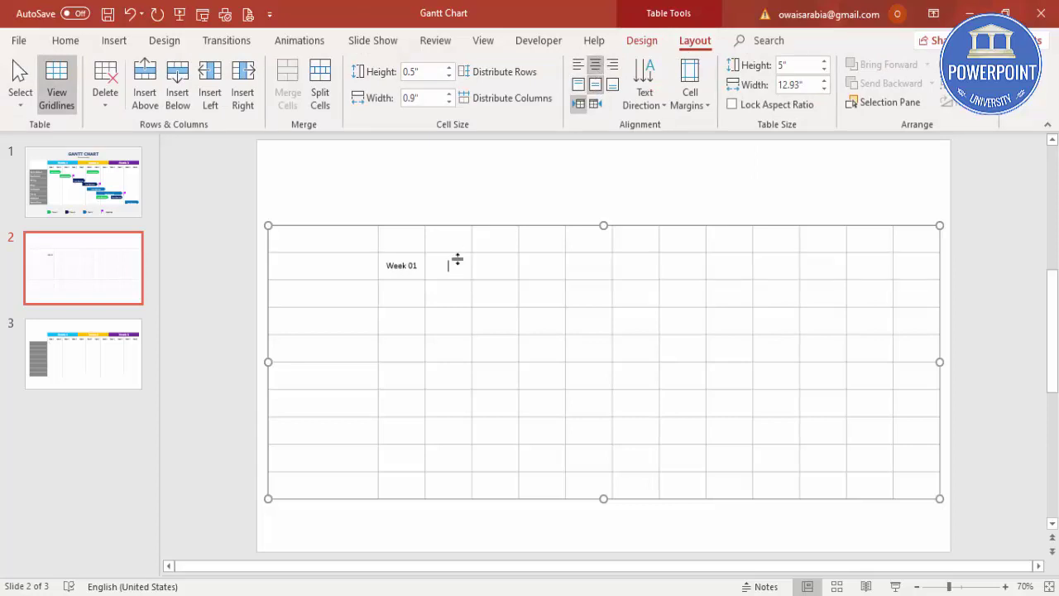
type("Week")
type(" 02")
type("Week")
type(" 03")
type("Week")
type(" 04")
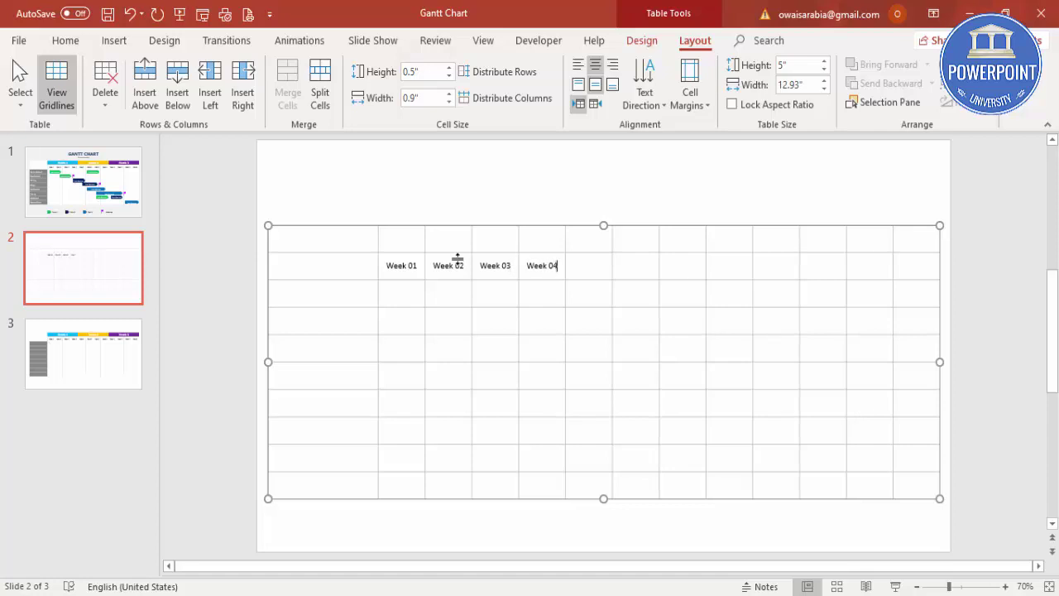
left_click(466, 202)
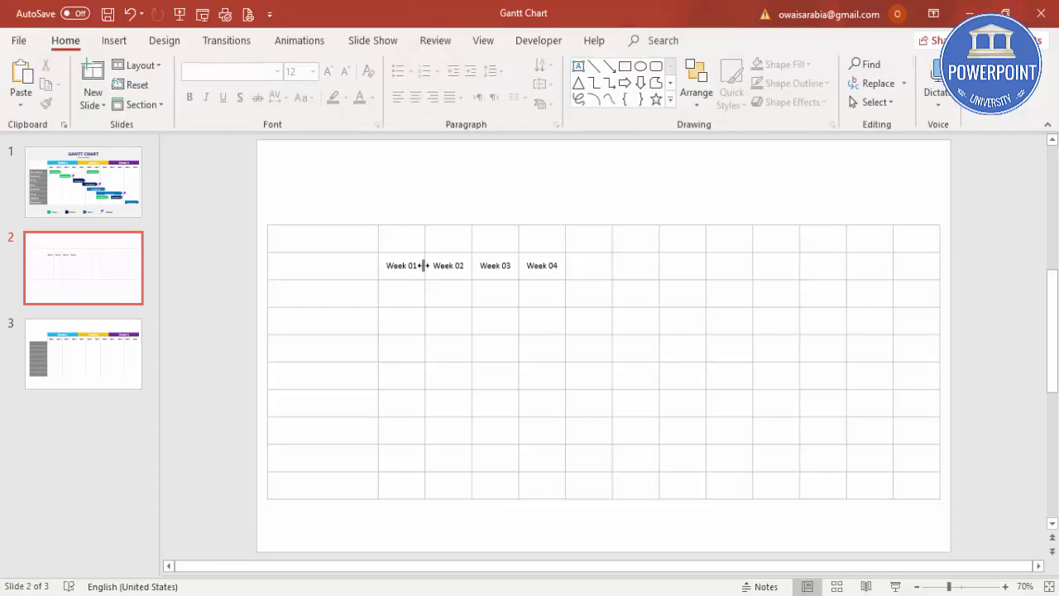
- Copy the Week 01 to Week 04 cells and paste them twice to fill the remaining eight cells of the second row
left_click_drag(407, 270, 552, 273)
key("ctrl+c")
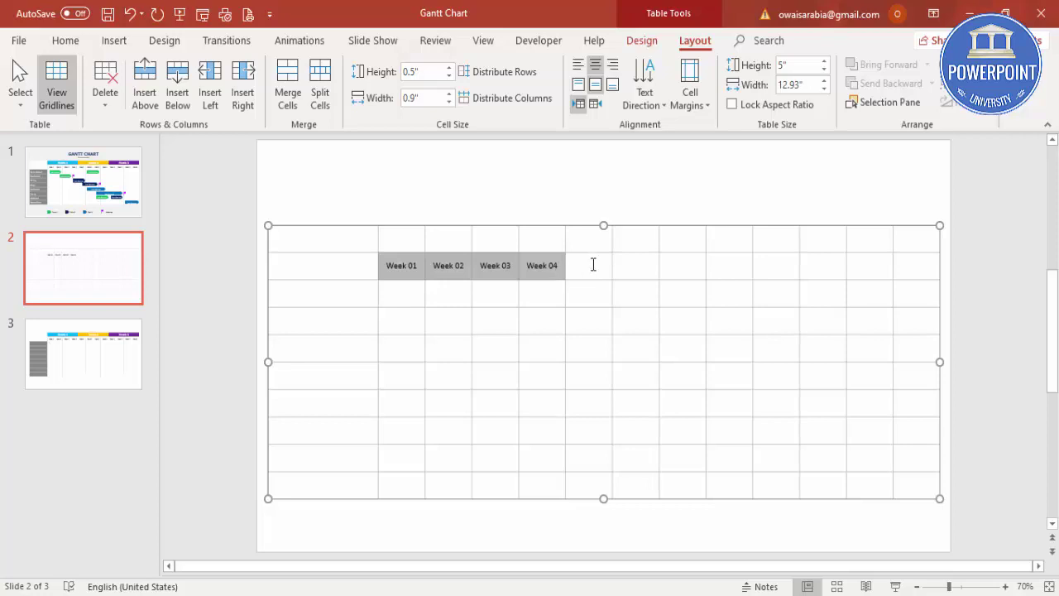
left_click(592, 265)
key("ctrl+v")
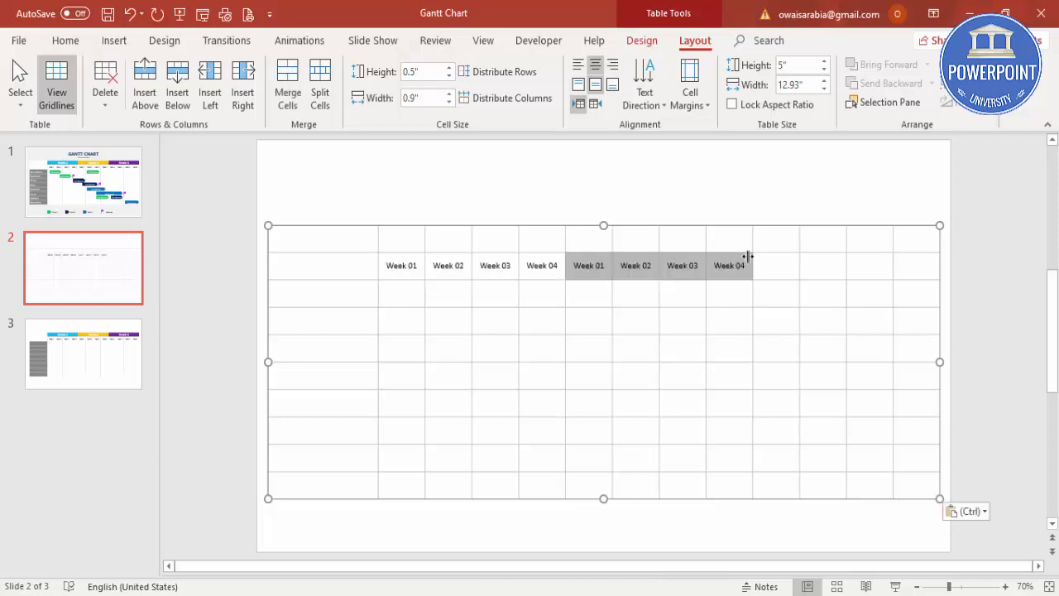
left_click(769, 271)
key("ctrl+v")
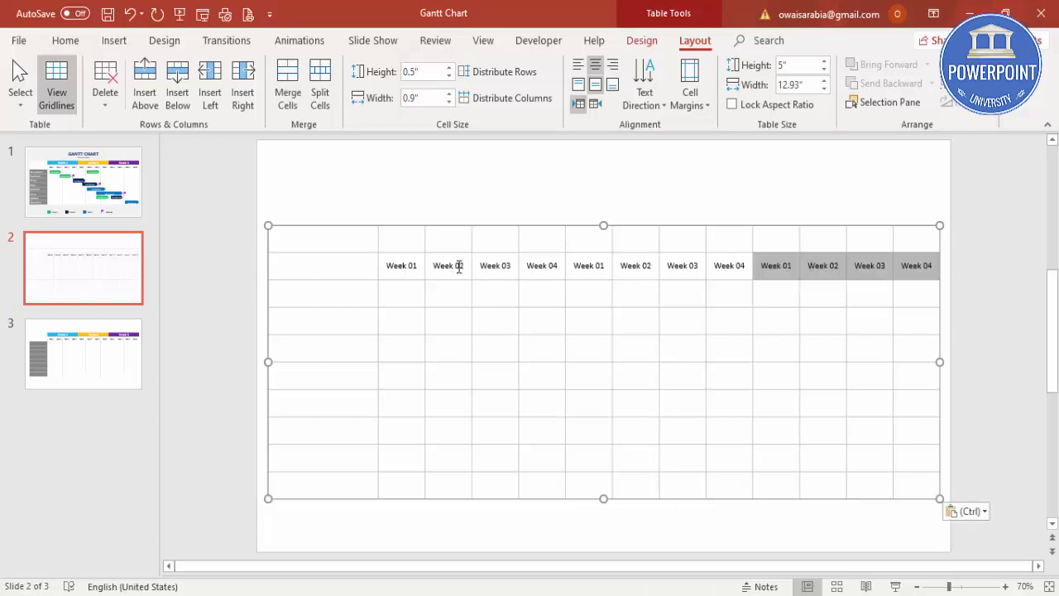
- Merge the four top-row cells above the first Week 01–04 group and centre the merged cell's text horizontally and vertically
left_click_drag(408, 240, 538, 242)
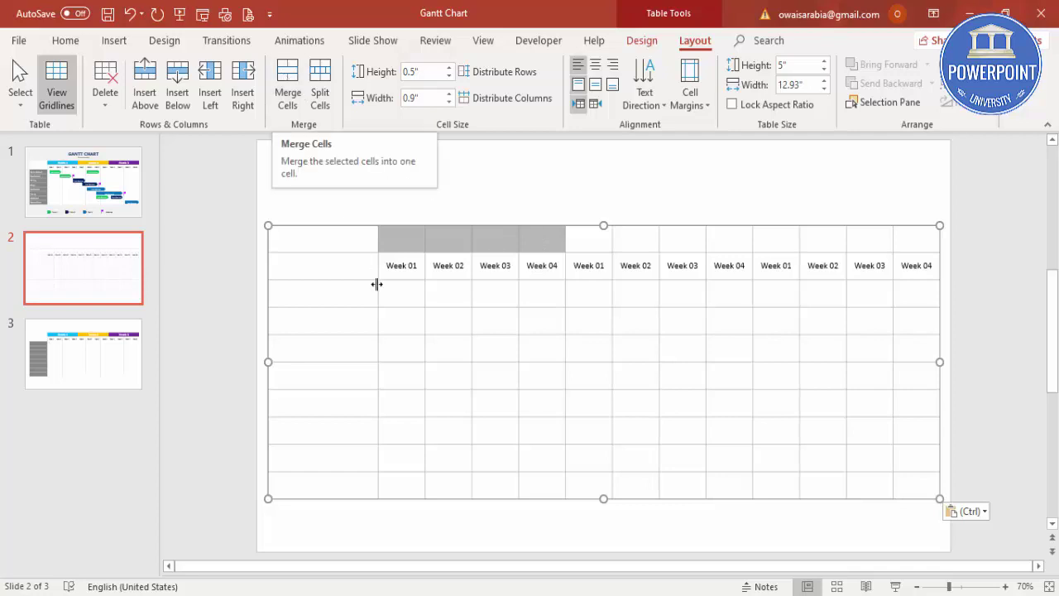
left_click(431, 207)
left_click_drag(415, 235, 540, 233)
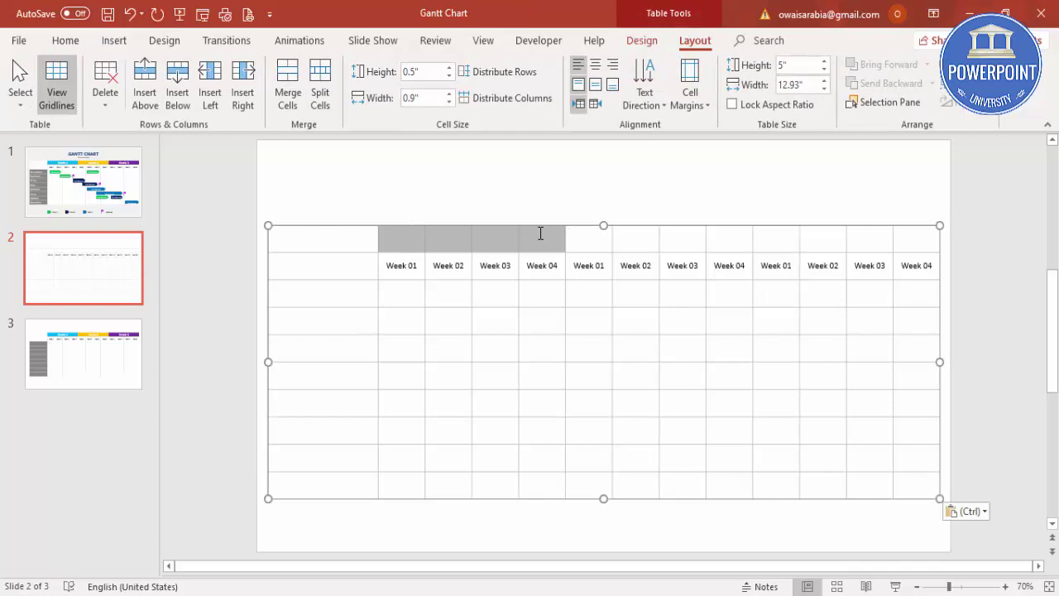
left_click(288, 73)
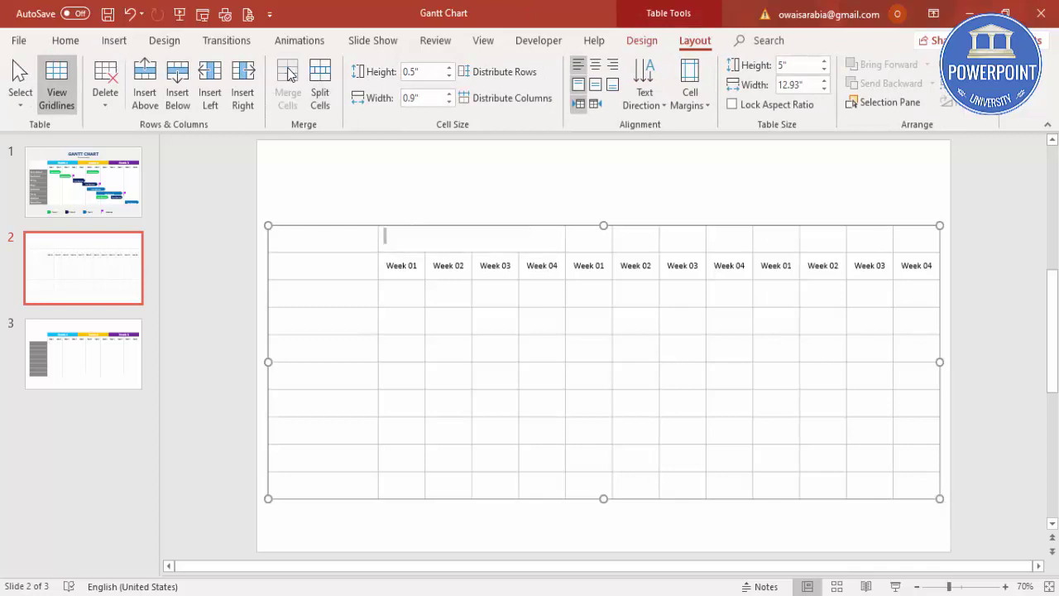
left_click(596, 85)
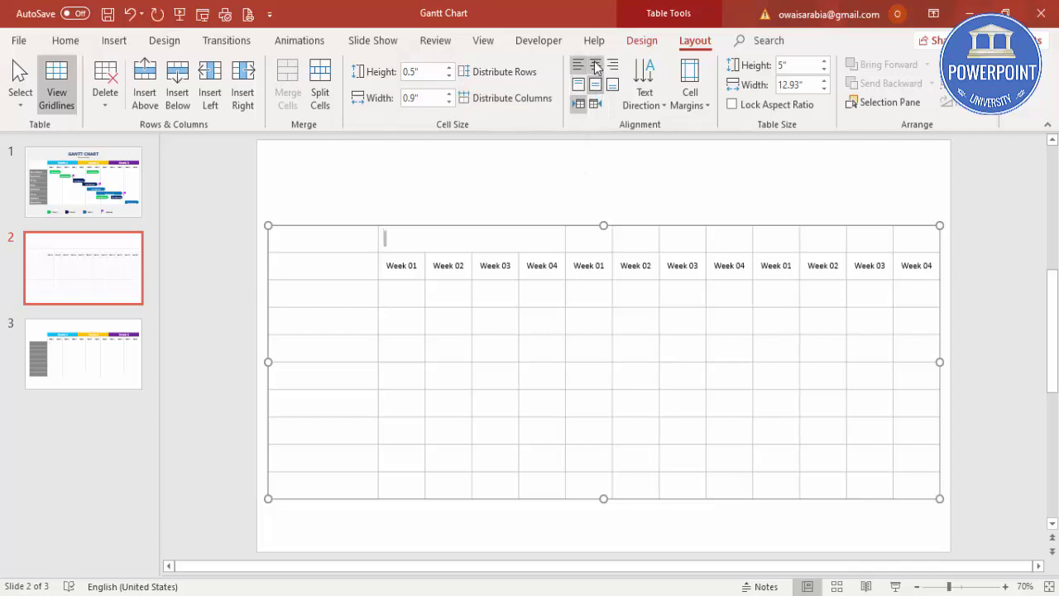
left_click(596, 66)
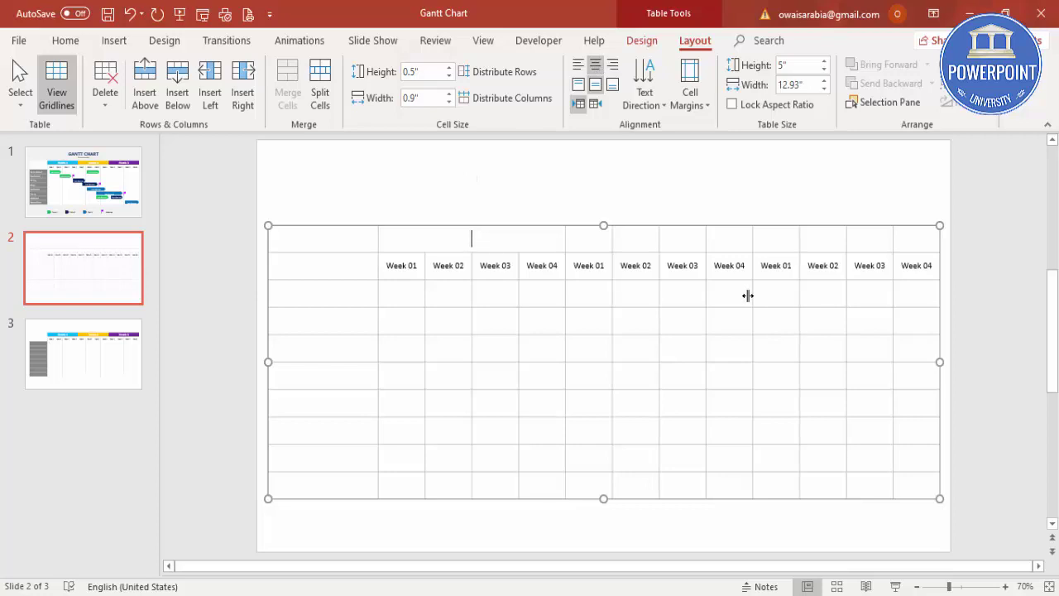
- Merge the four top-row cells above the second Week 01–04 group and centre the merged cell's text horizontally and vertically
left_click(640, 234)
left_click_drag(639, 234, 712, 227)
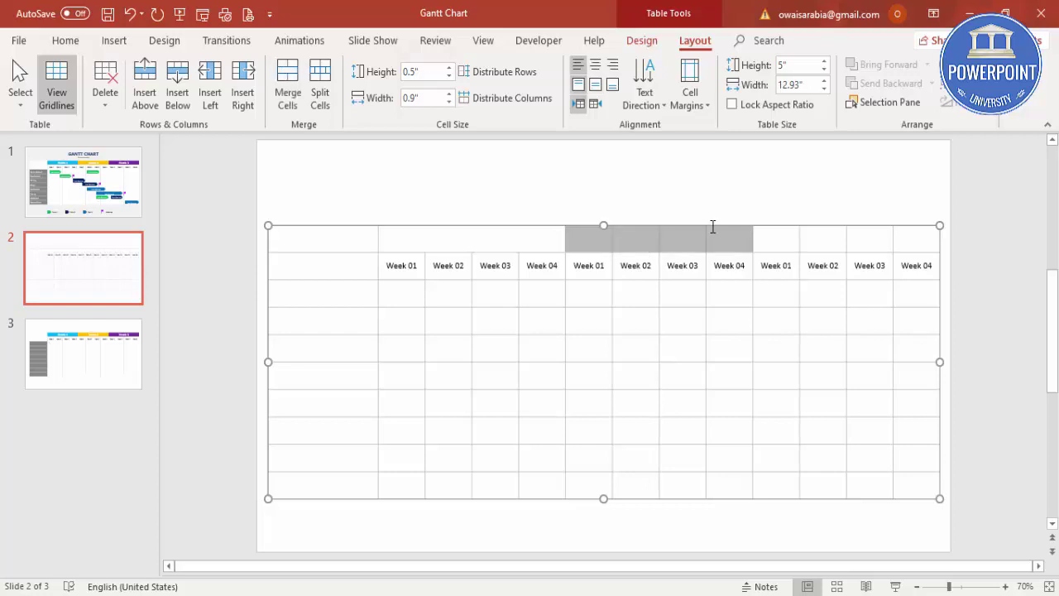
left_click(292, 78)
left_click(595, 64)
- Merge the four top-row cells above the third Week 01–04 group and centre the merged cell's text horizontally and vertically
left_click_drag(784, 239, 902, 238)
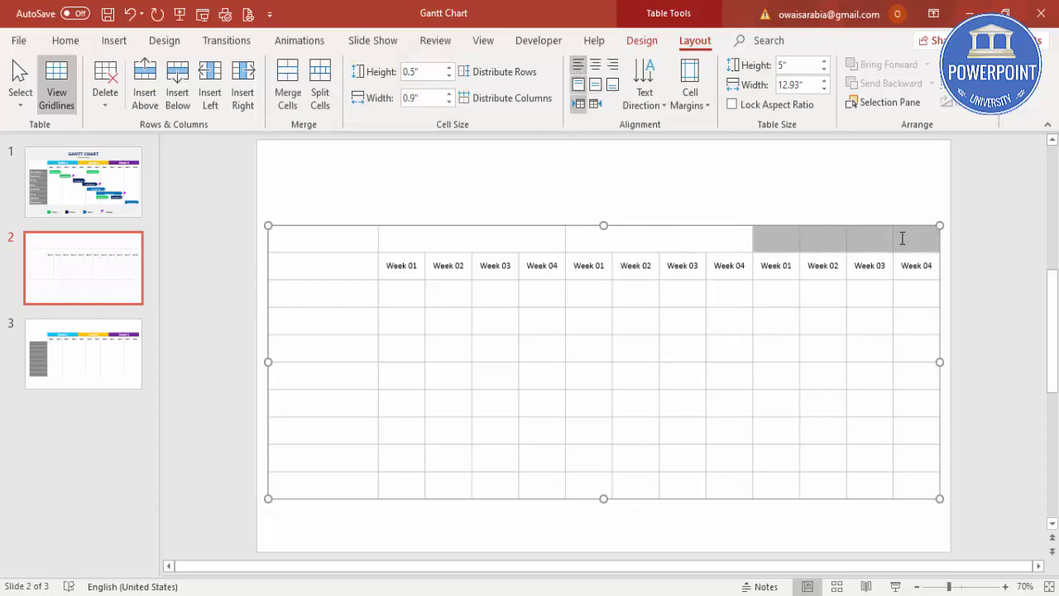
left_click(290, 98)
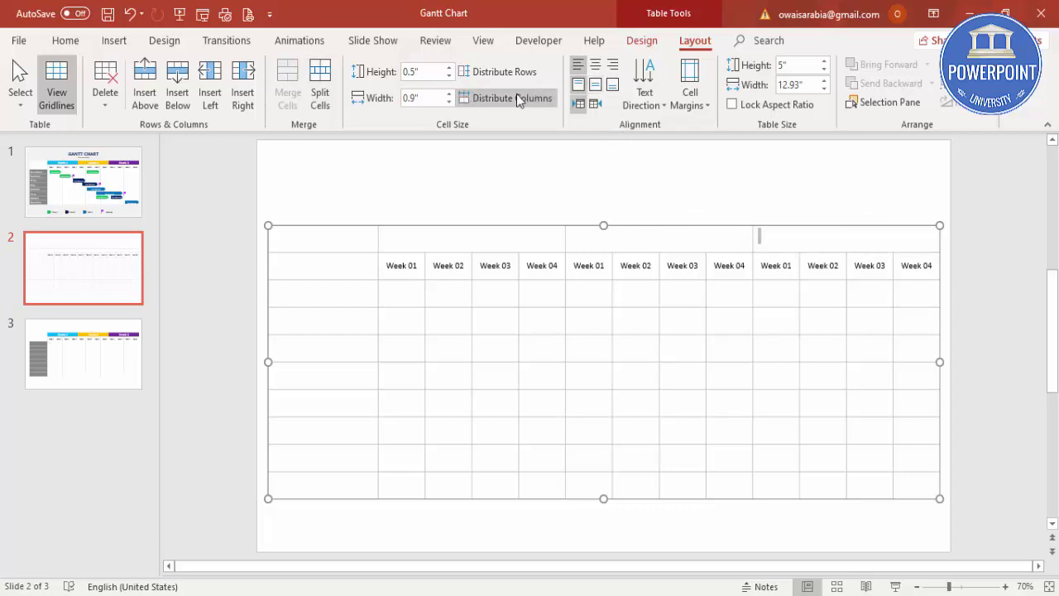
left_click(595, 65)
left_click(467, 205)
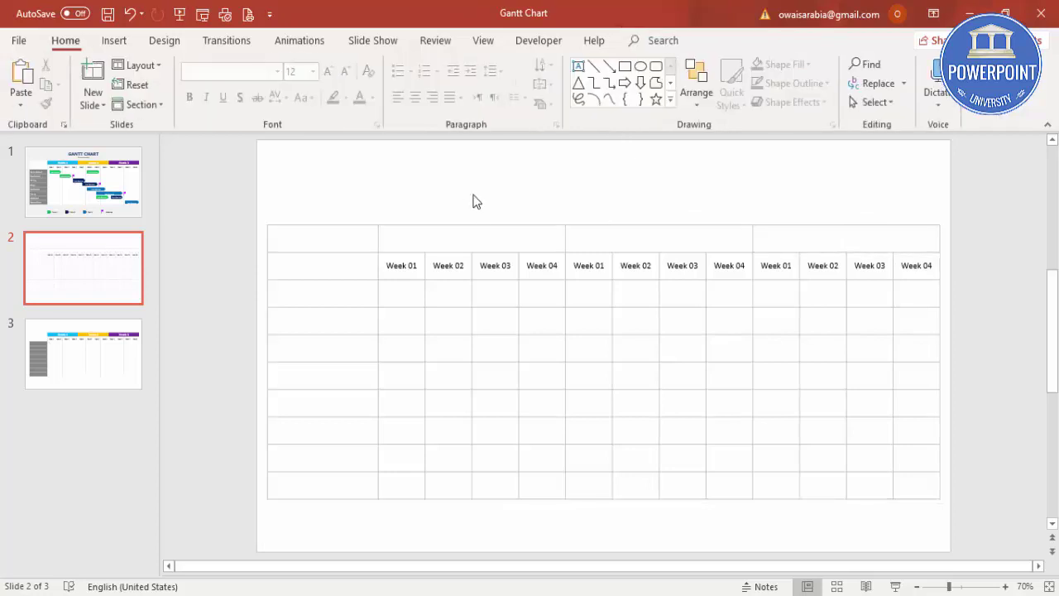
- Shade the three merged top-row cells with the standard colours orange, green and blue, in that order
left_click(420, 236)
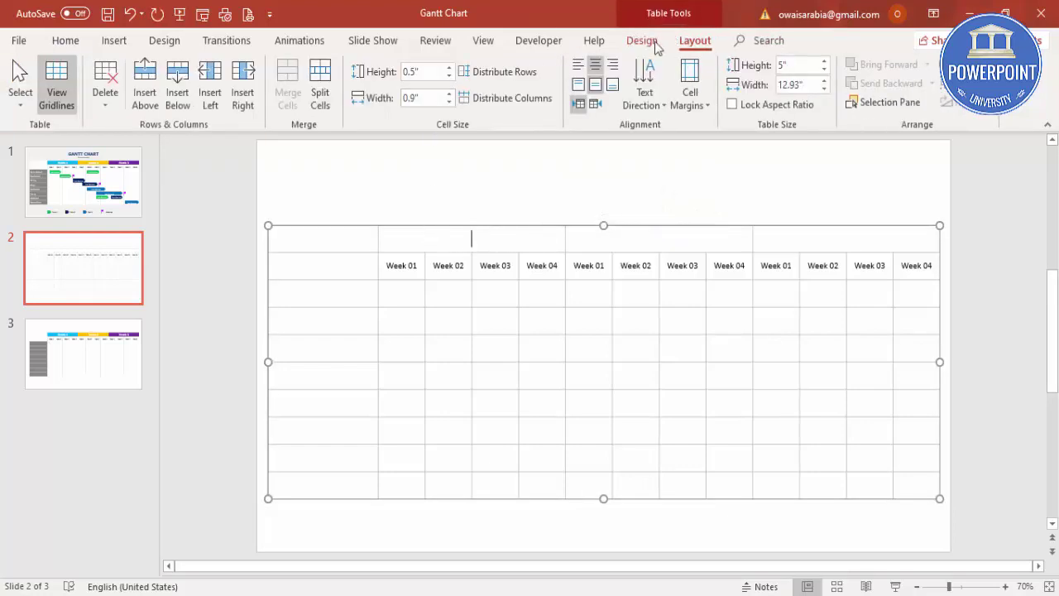
left_click(641, 41)
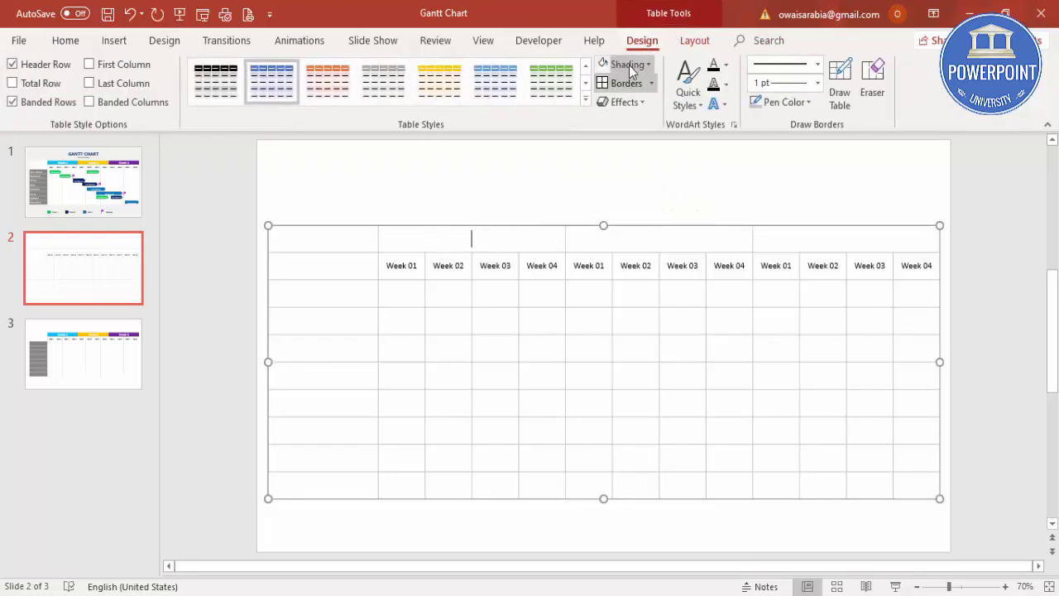
left_click(626, 63)
left_click(629, 193)
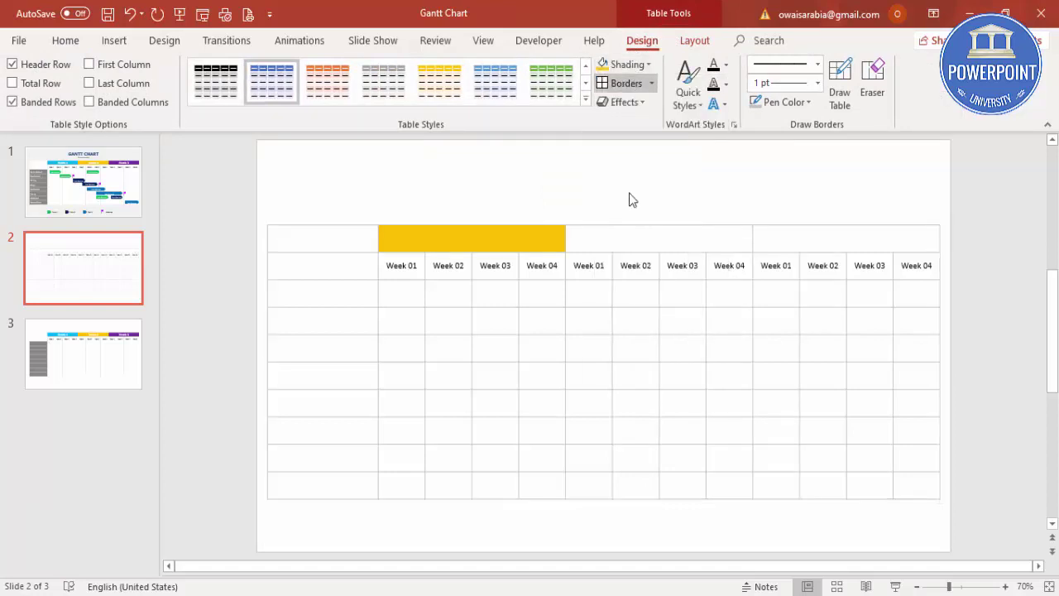
left_click(595, 239)
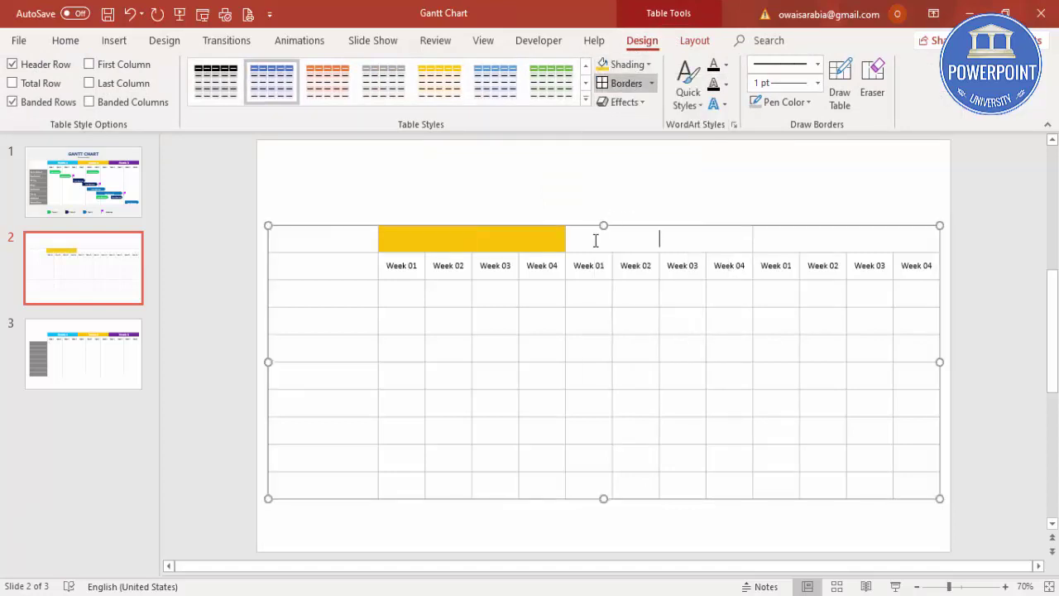
left_click(630, 64)
left_click(671, 194)
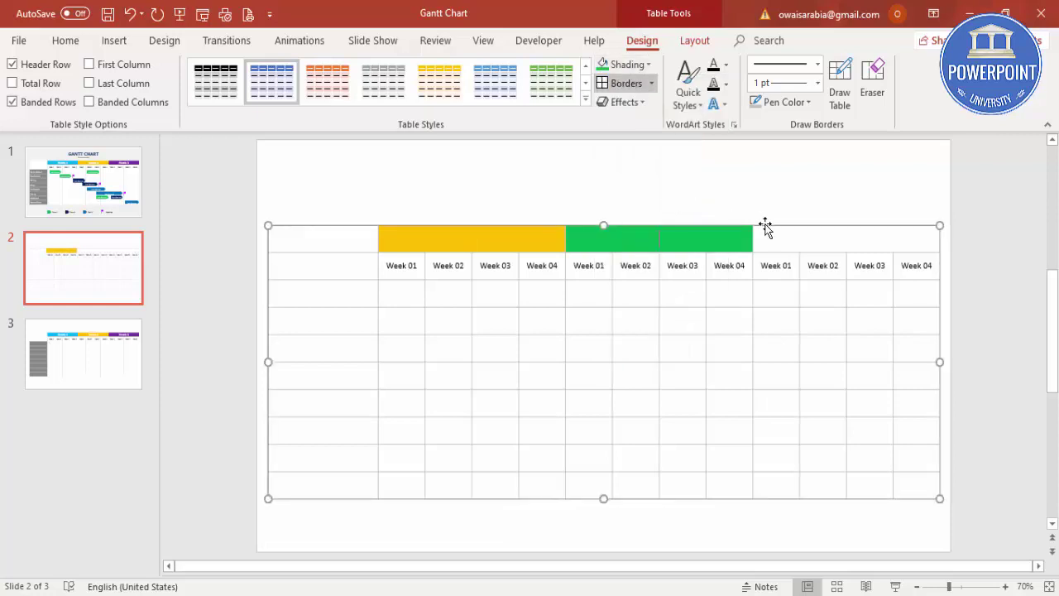
left_click(782, 230)
left_click(640, 67)
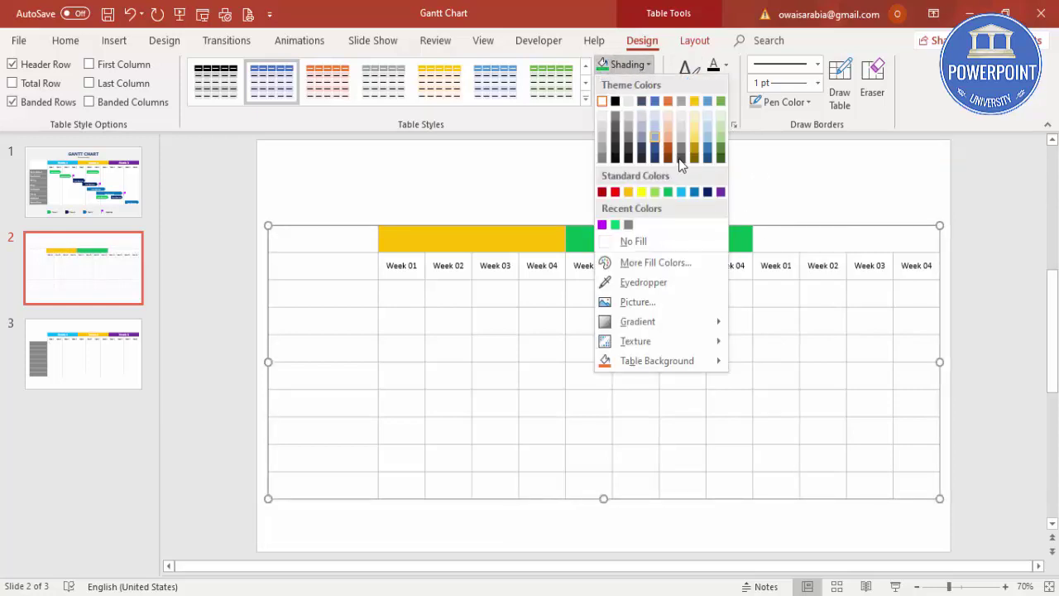
left_click(695, 192)
left_click(508, 218)
- Label the orange, green and blue header cells January, February and March, correcting the misspelt second month
left_click(489, 238)
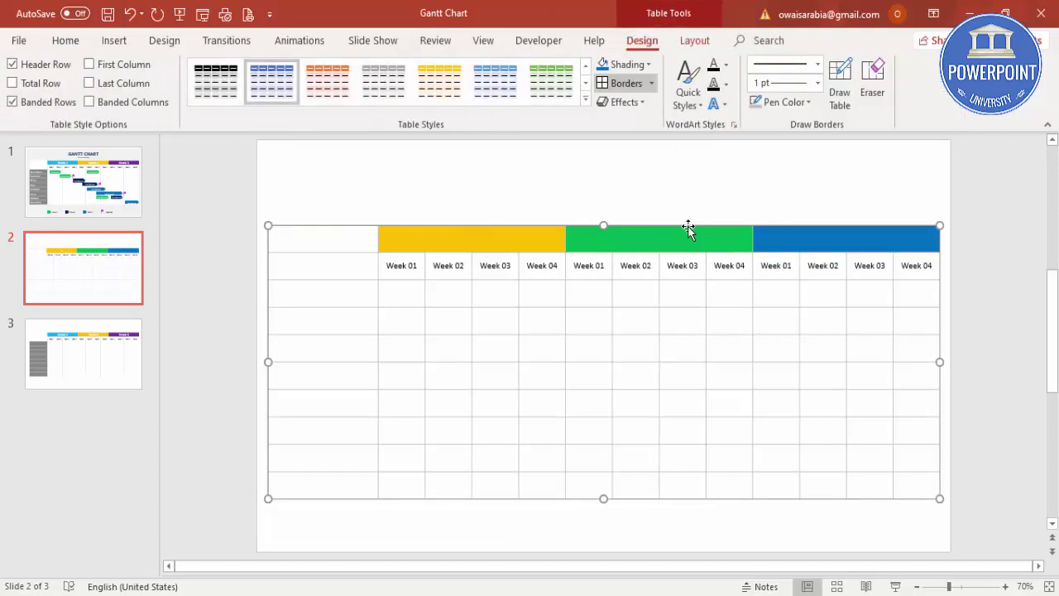
type("January")
left_click(688, 228)
type("Feburary")
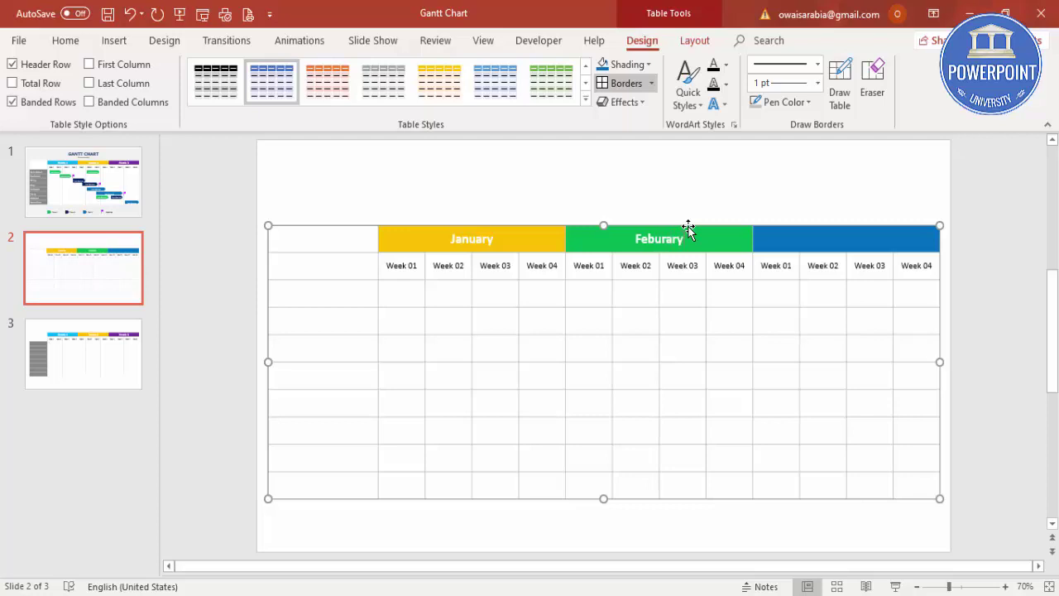
key("Tab")
type("March")
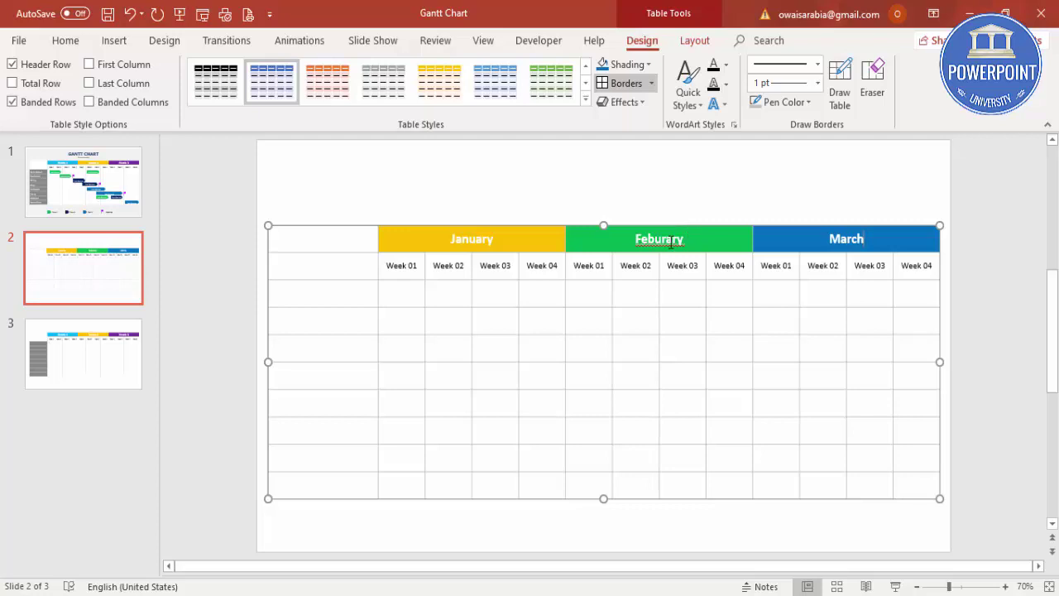
right_click(672, 241)
left_click(693, 254)
left_click(692, 200)
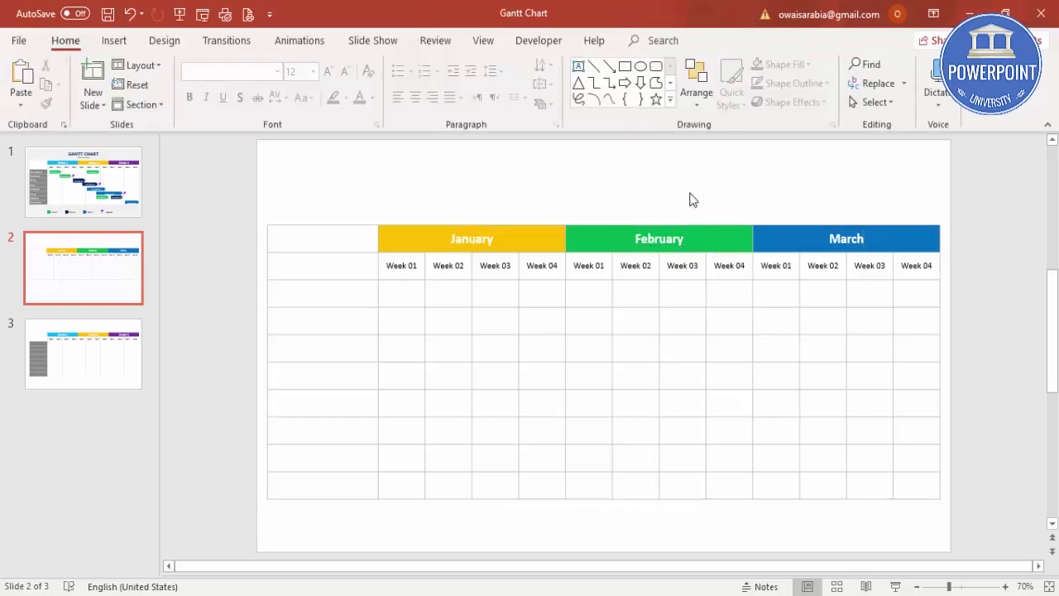
- Fill the background of slide 2 with the solid, lightest grey shade of the white theme colour
mouse_move(398, 271)
left_mouse_down()
mouse_move(743, 265)
mouse_move(731, 243)
left_mouse_up()
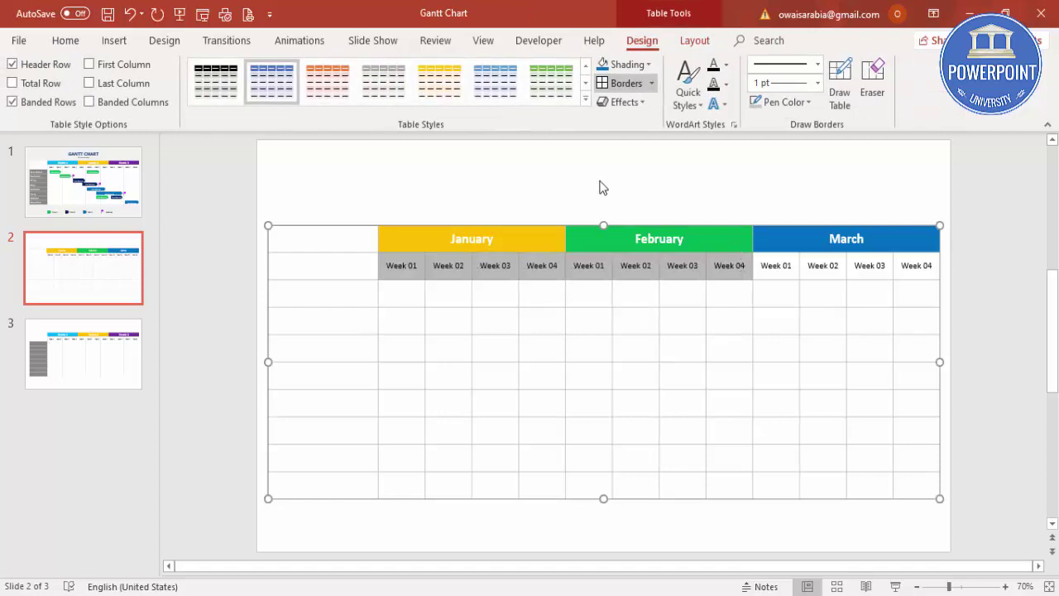
left_click(603, 187)
right_click(602, 187)
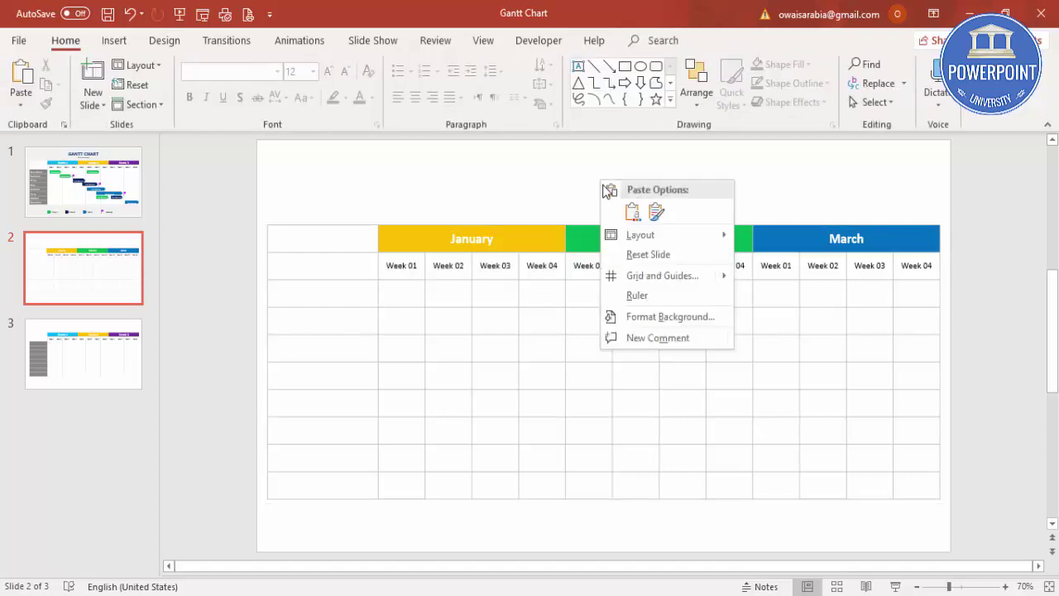
left_click(667, 321)
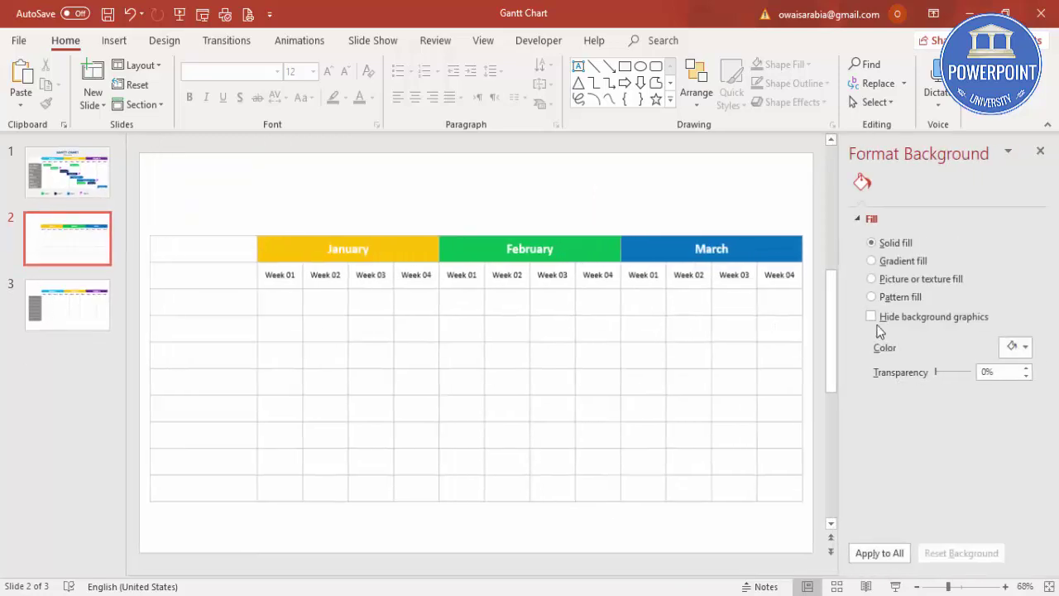
left_click(1015, 348)
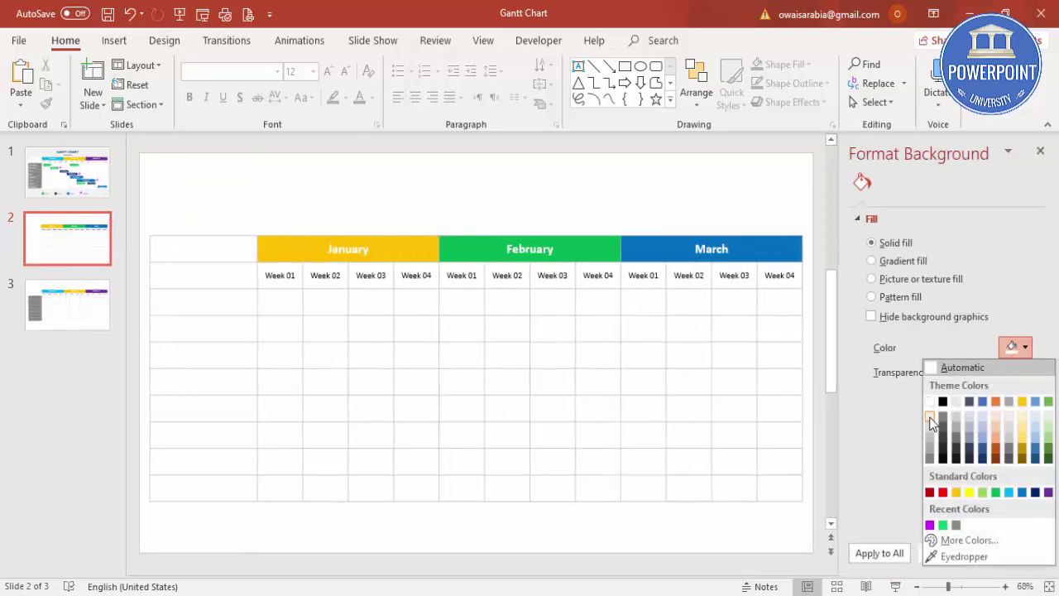
left_click(929, 414)
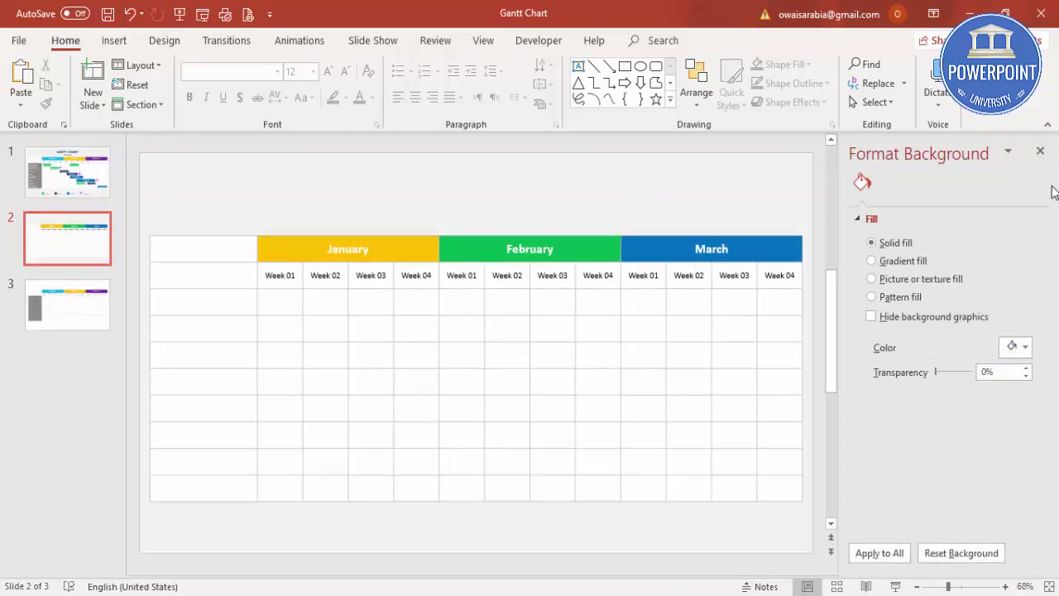
- Enter "Title 01" in the first-column cell directly below the week row
left_click(241, 310)
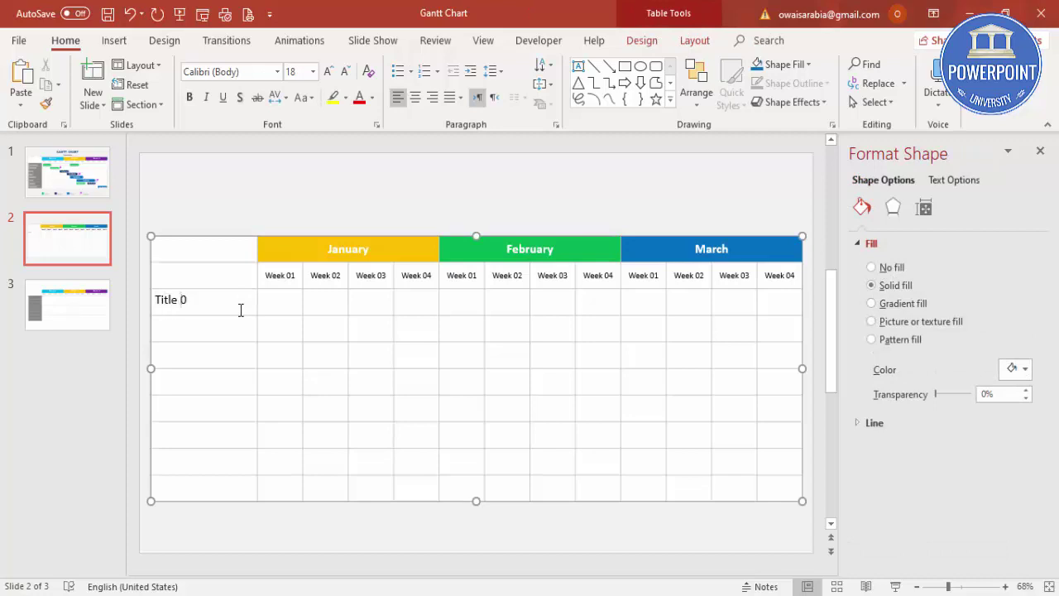
left_click_drag(212, 301, 153, 301)
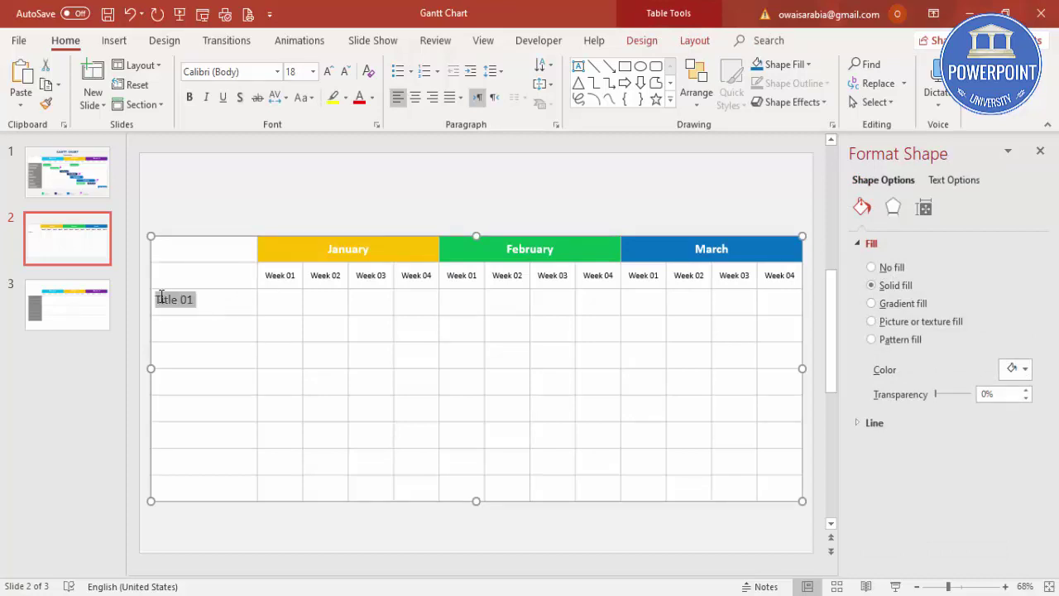
left_click(208, 331)
- Make the eight first-column cells below the week row bold at 16 pt and shade them dark grey
left_click_drag(213, 302, 181, 491)
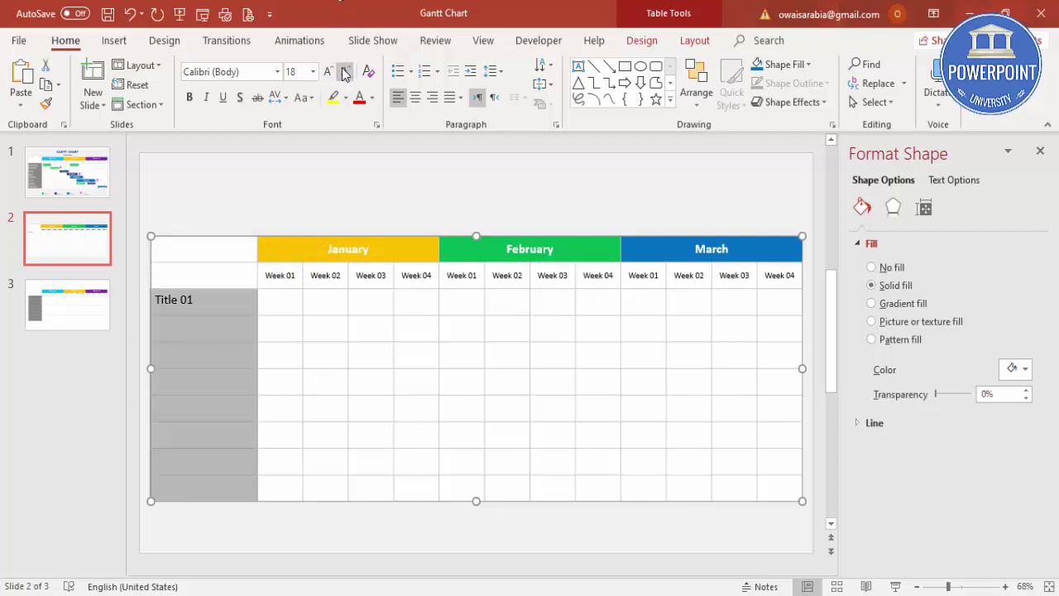
left_click(345, 71)
left_click(191, 97)
left_click(648, 48)
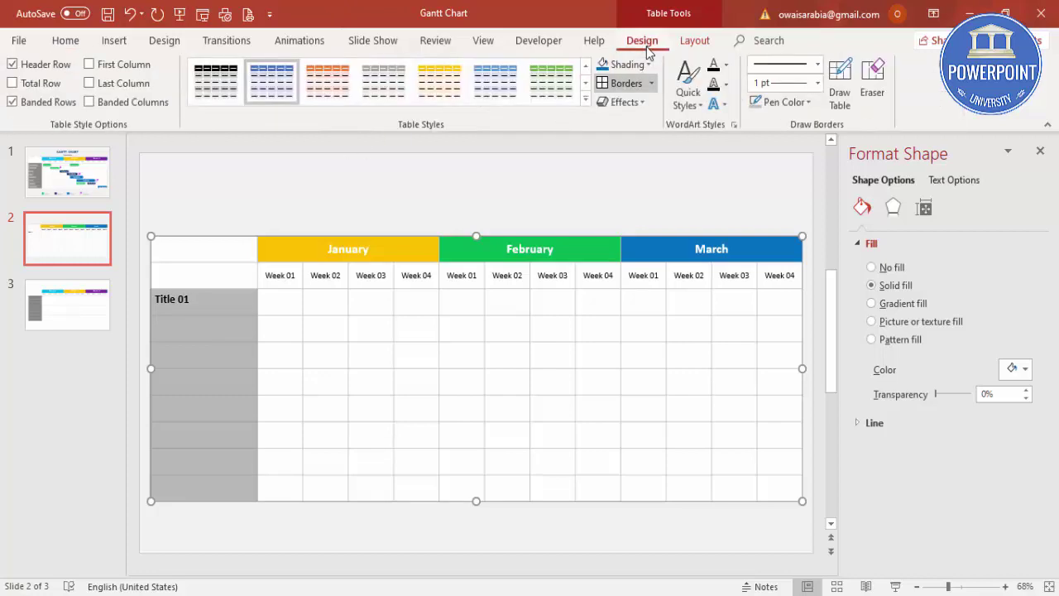
left_click(643, 63)
left_click(601, 147)
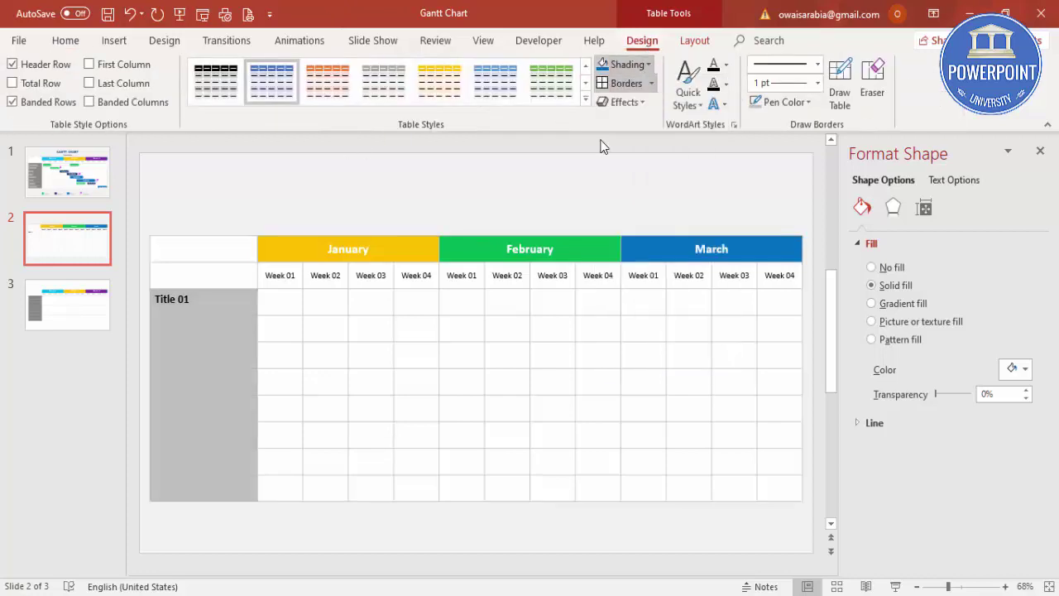
left_click(649, 64)
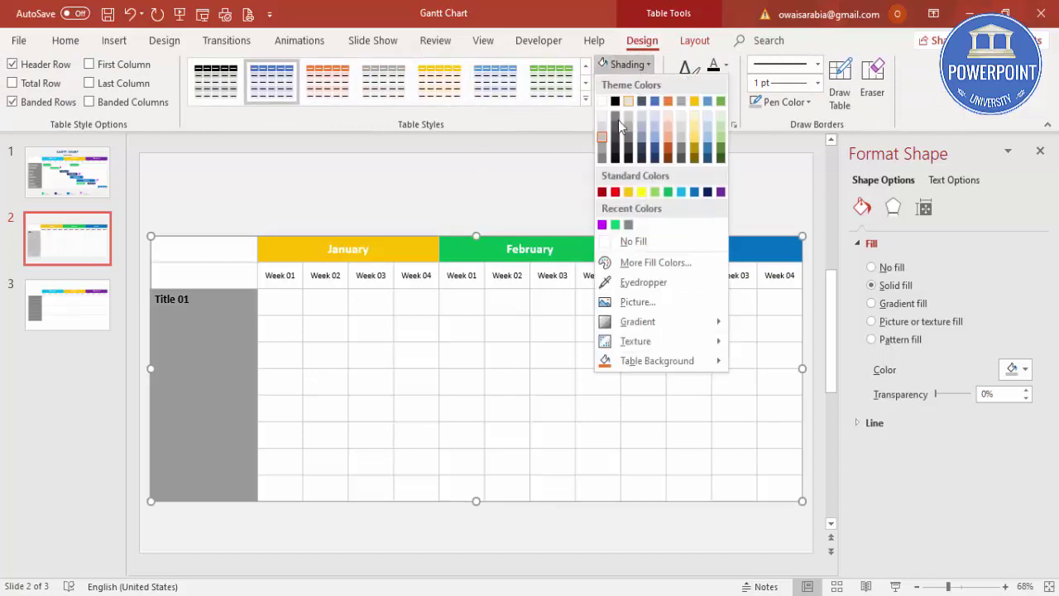
left_click(617, 116)
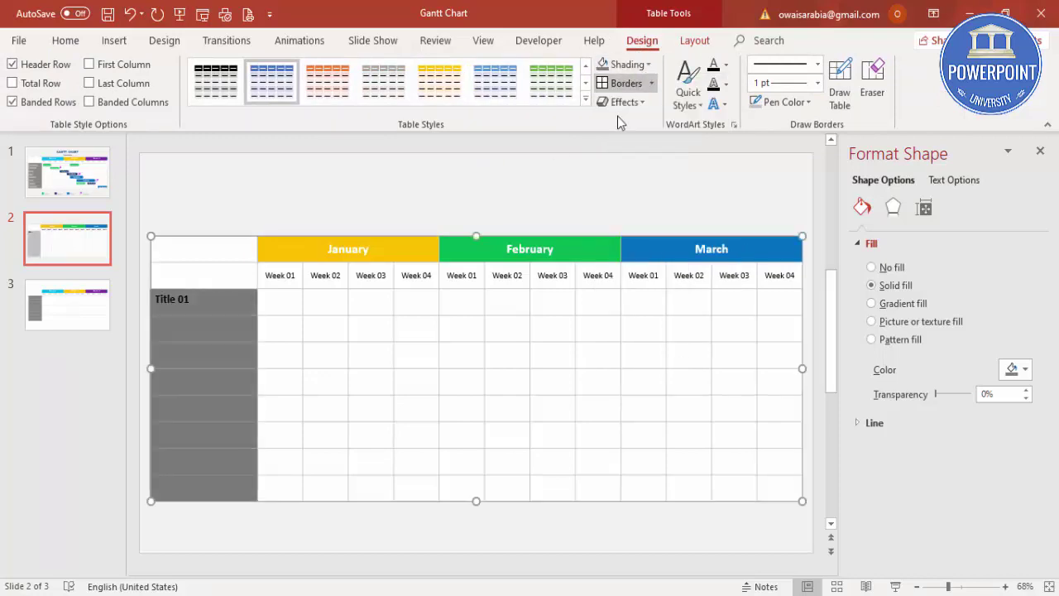
left_click(636, 65)
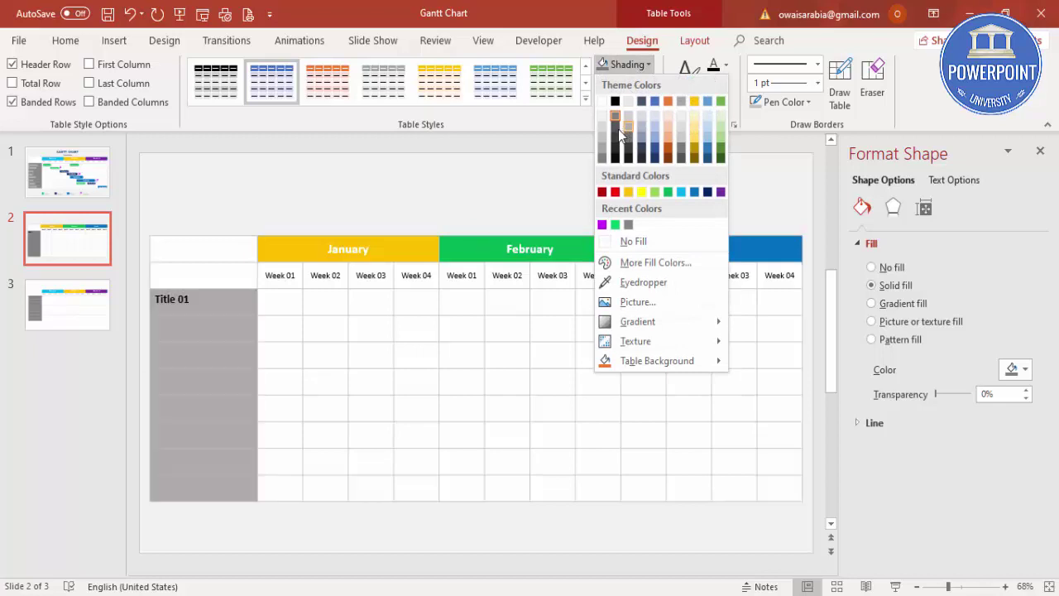
left_click(617, 132)
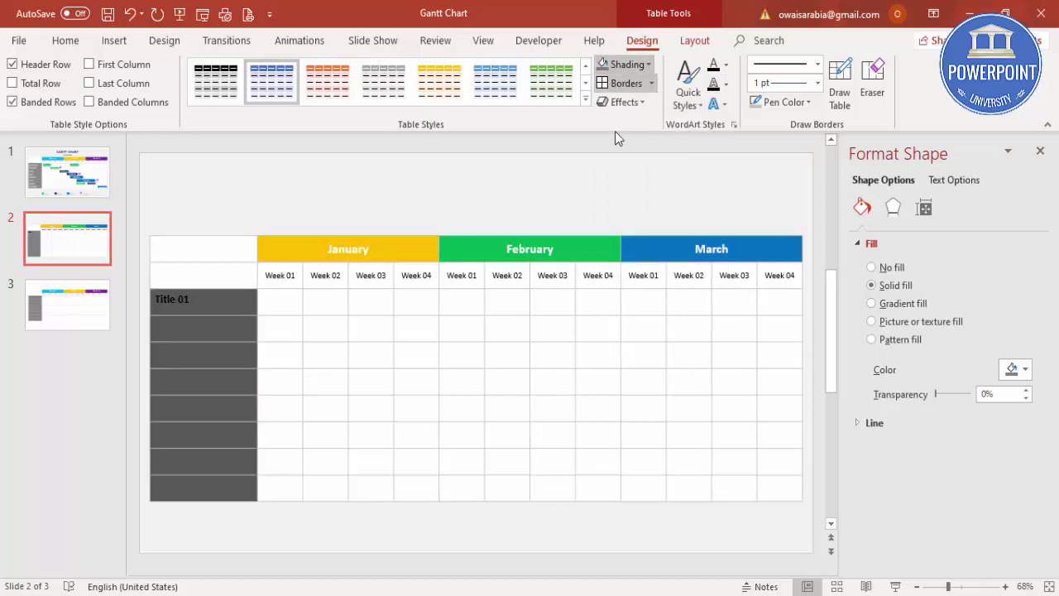
- Set the text of the dark grey first-column cells to white and centre it vertically
left_click(247, 300)
left_click_drag(230, 346, 215, 489)
left_click(63, 41)
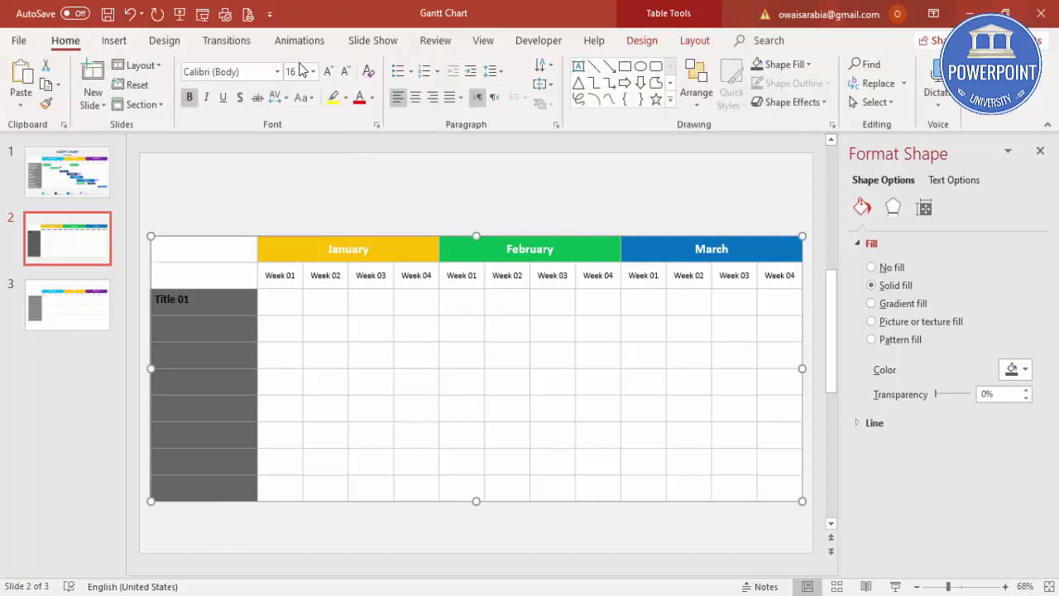
left_click(372, 98)
left_click(360, 135)
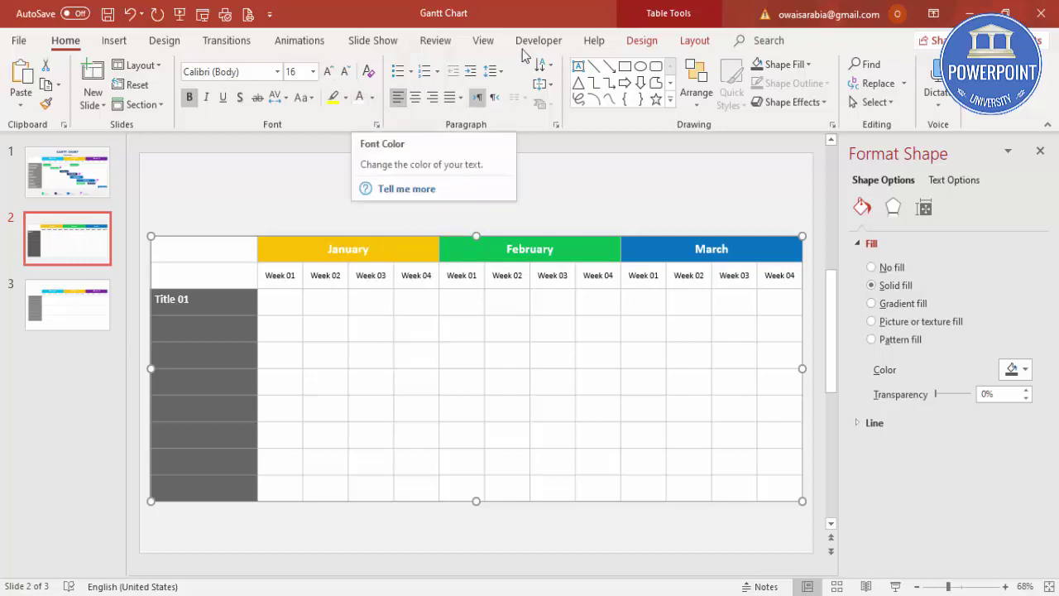
left_click(642, 43)
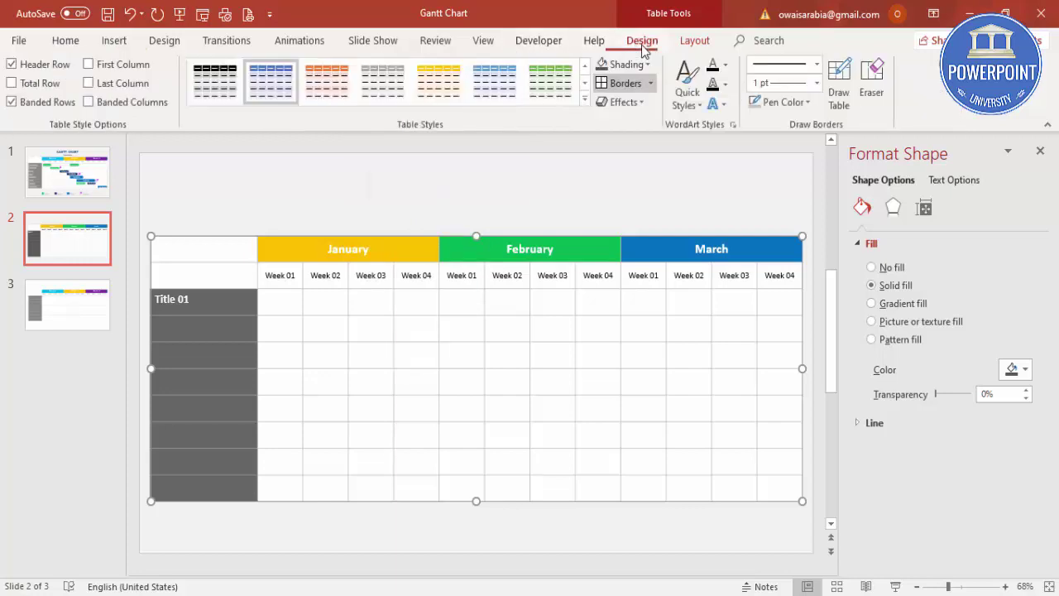
left_click(692, 43)
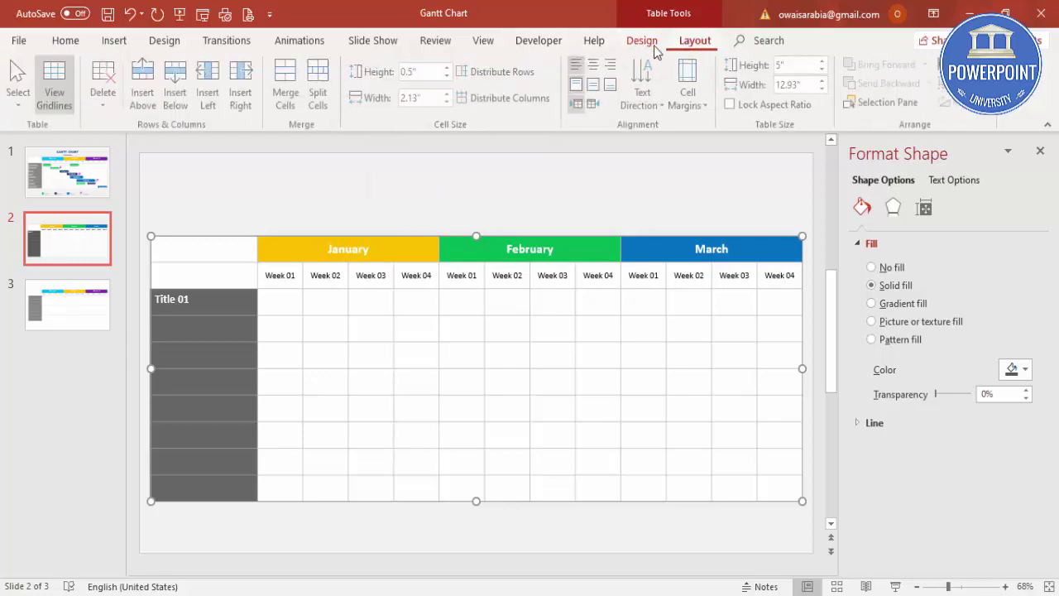
left_click(593, 85)
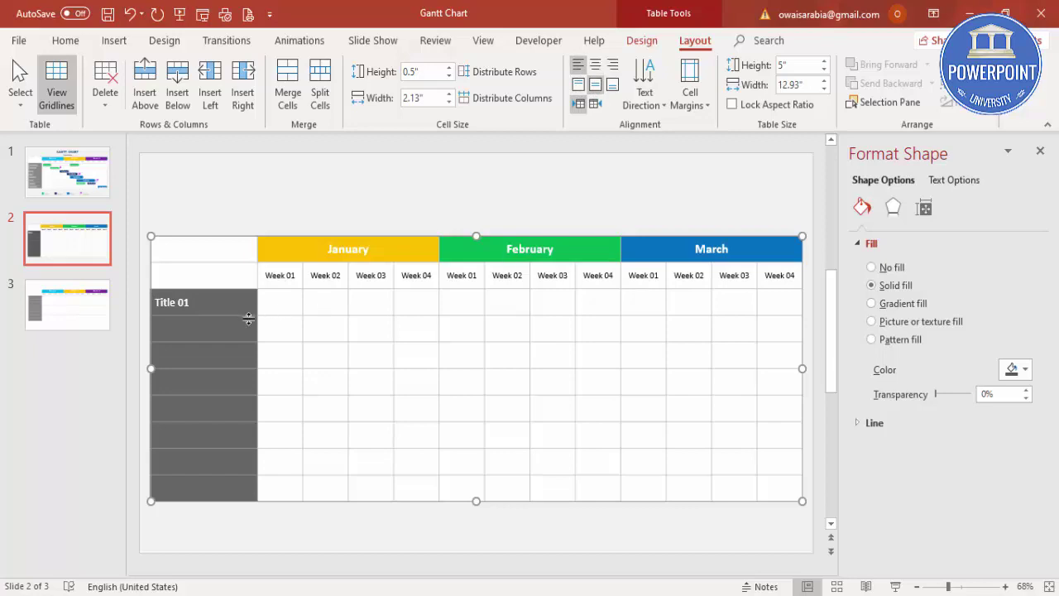
- Copy the eight task labels, Market Research to Documentation, from the slide 1 table into the dark grey cells of slide 2, replacing "Title 01"
left_click(201, 332)
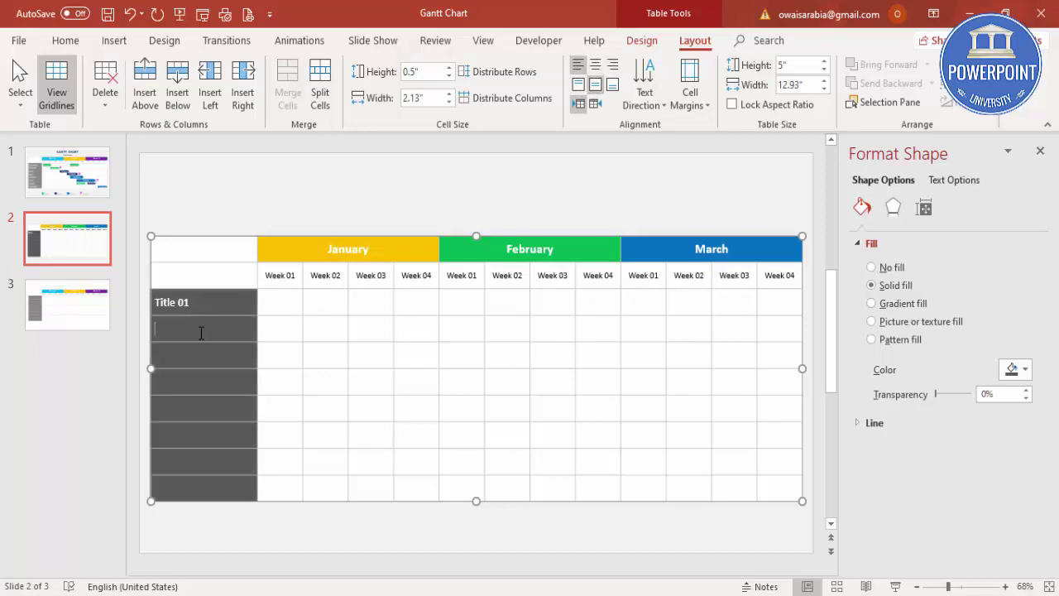
key("Escape")
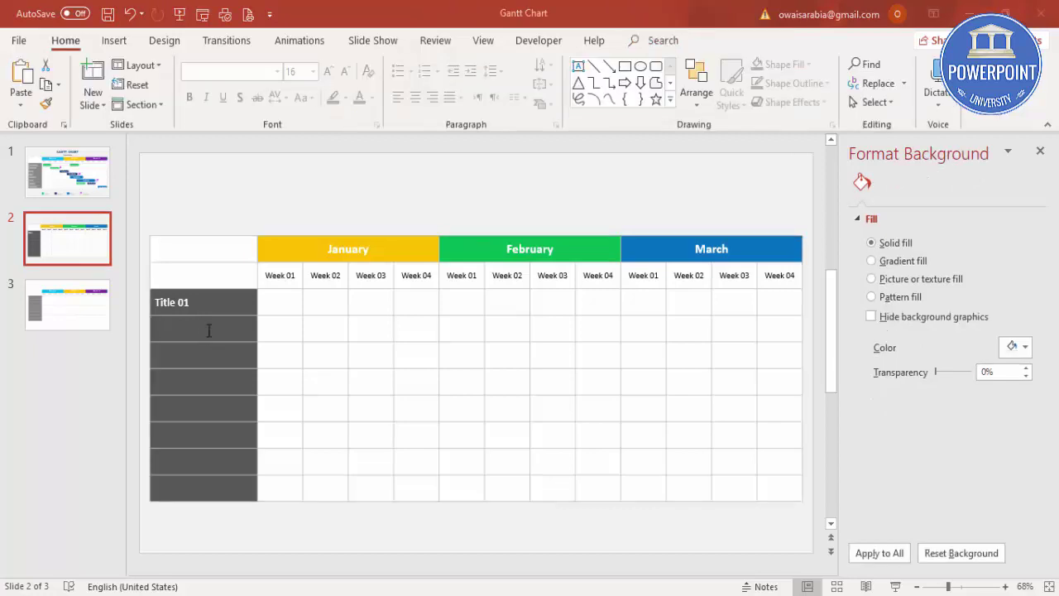
left_click(80, 176)
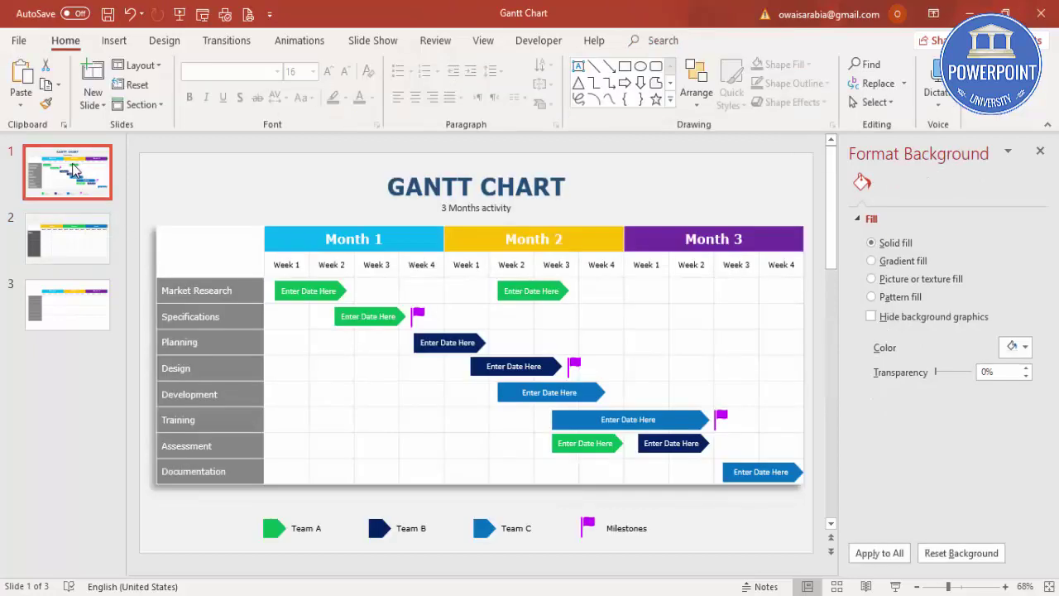
left_click(249, 292)
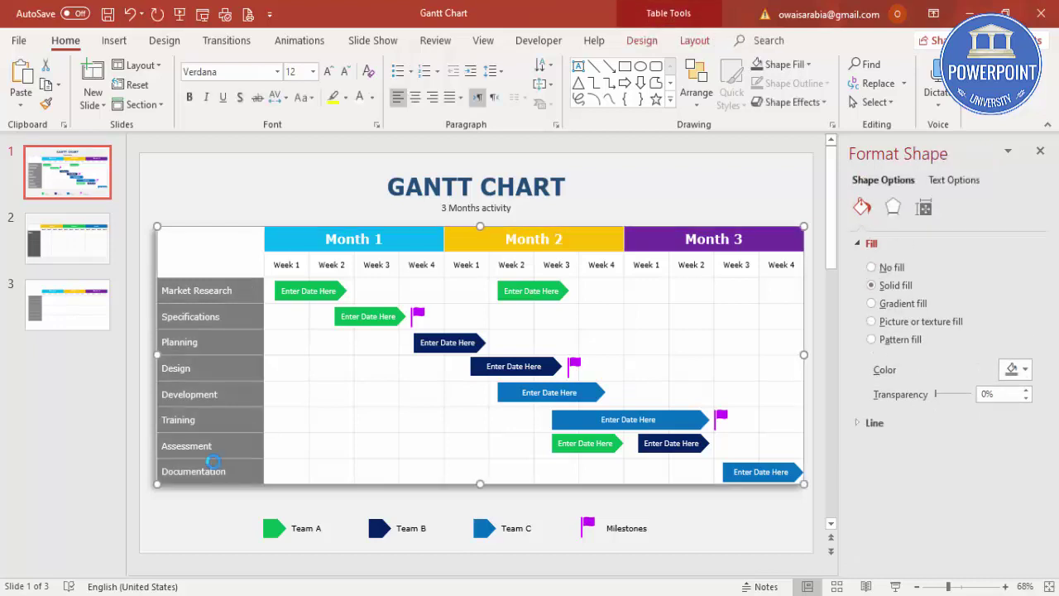
left_click(93, 238)
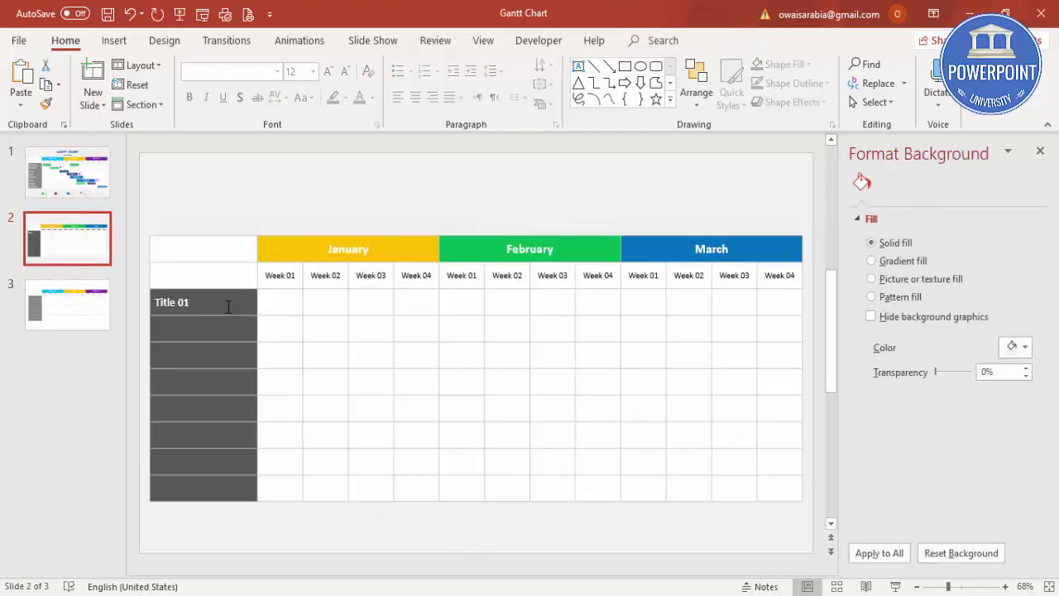
left_click(229, 302)
left_click_drag(229, 302, 154, 303)
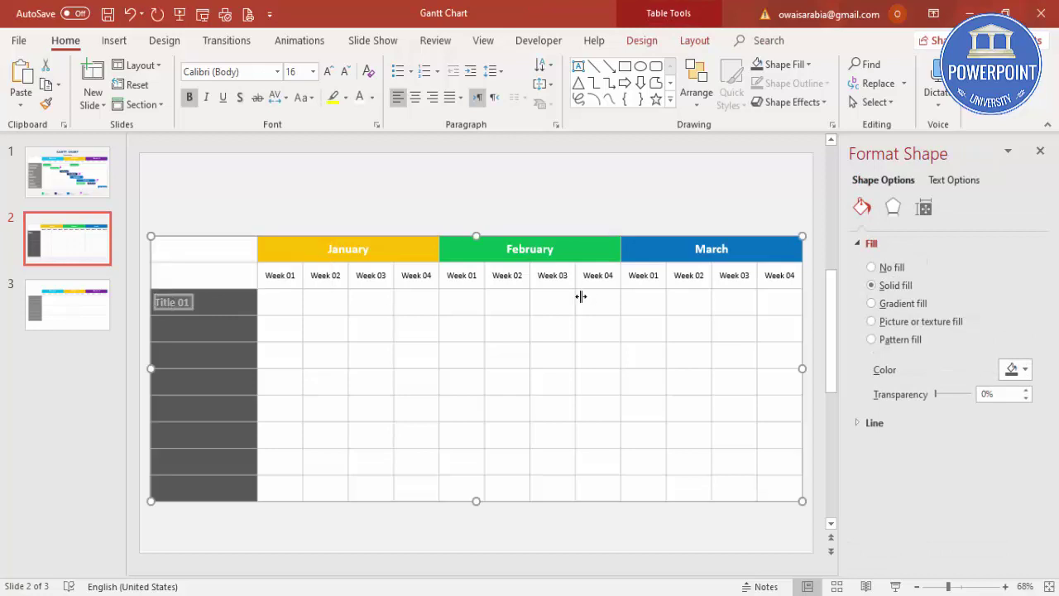
key("BackSpace")
type("Market Research Specifications Planning Design Development Training Assessment Documentation")
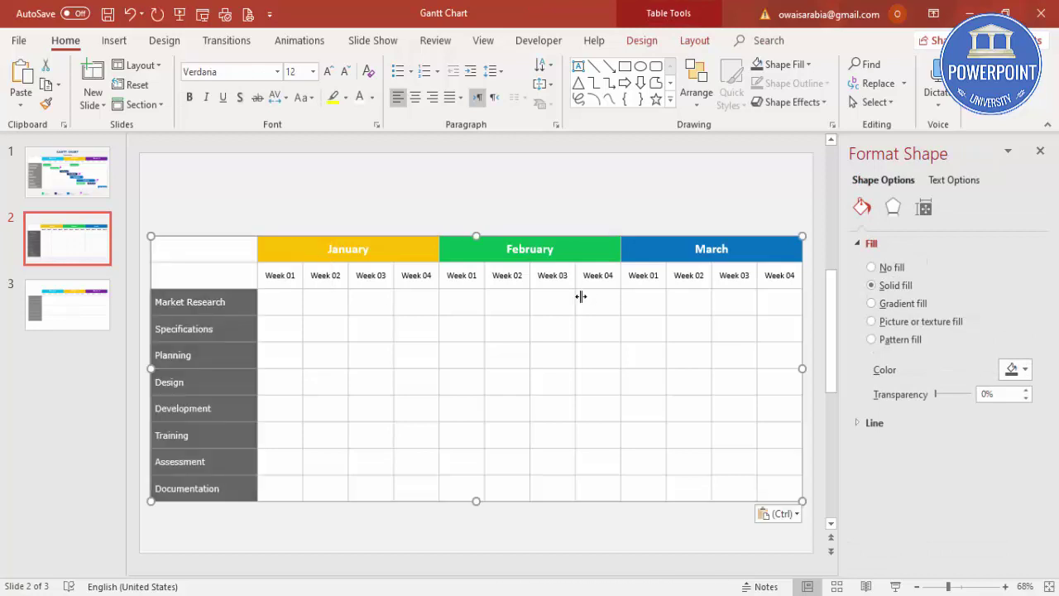
left_click(257, 217)
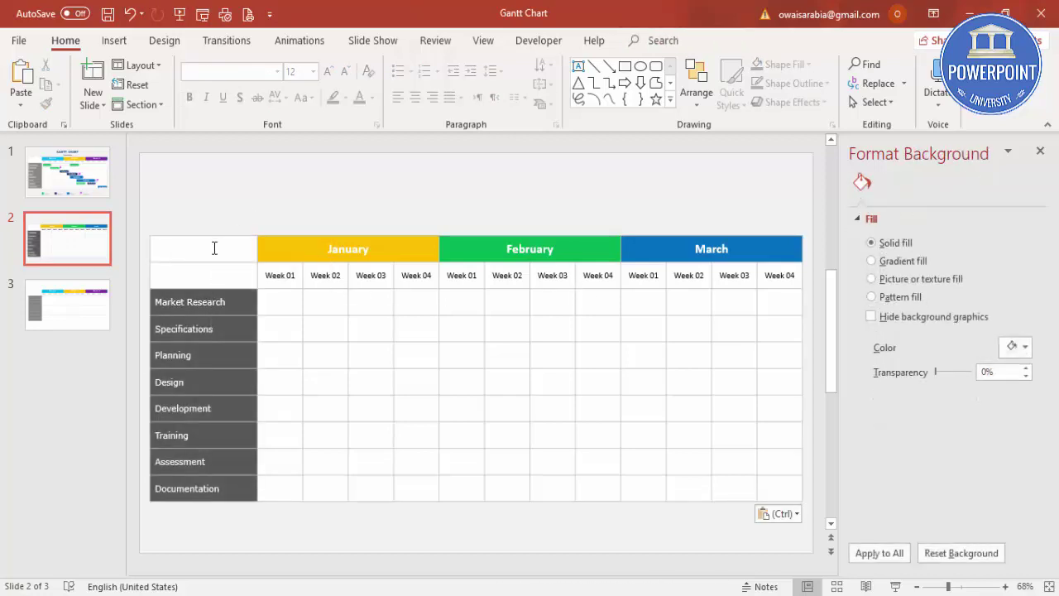
- Remove all borders from the two blank first-column cells above Market Research
left_click_drag(215, 249, 216, 277)
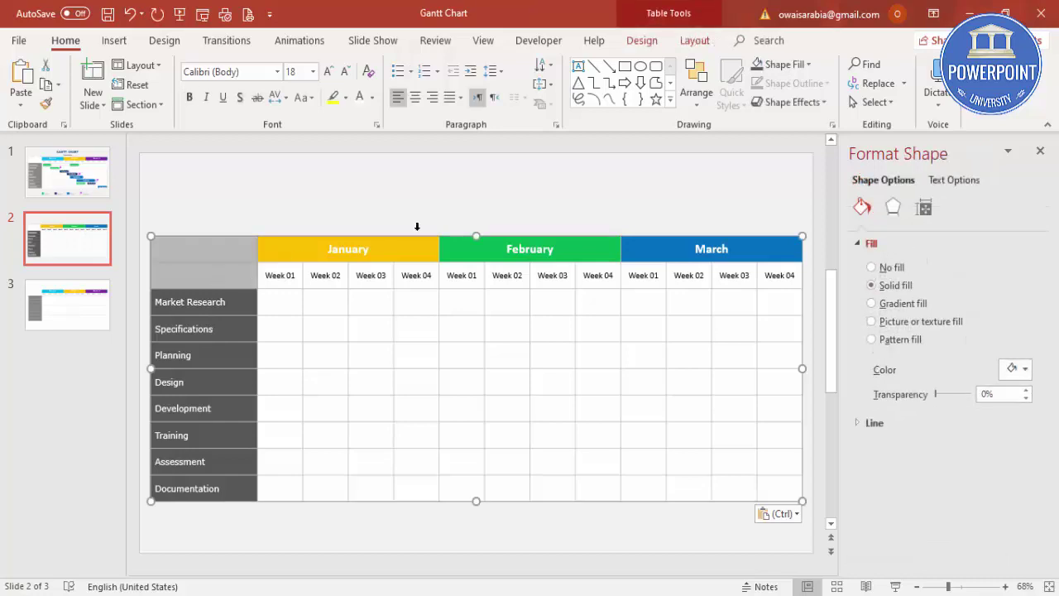
left_click(694, 43)
left_click(639, 40)
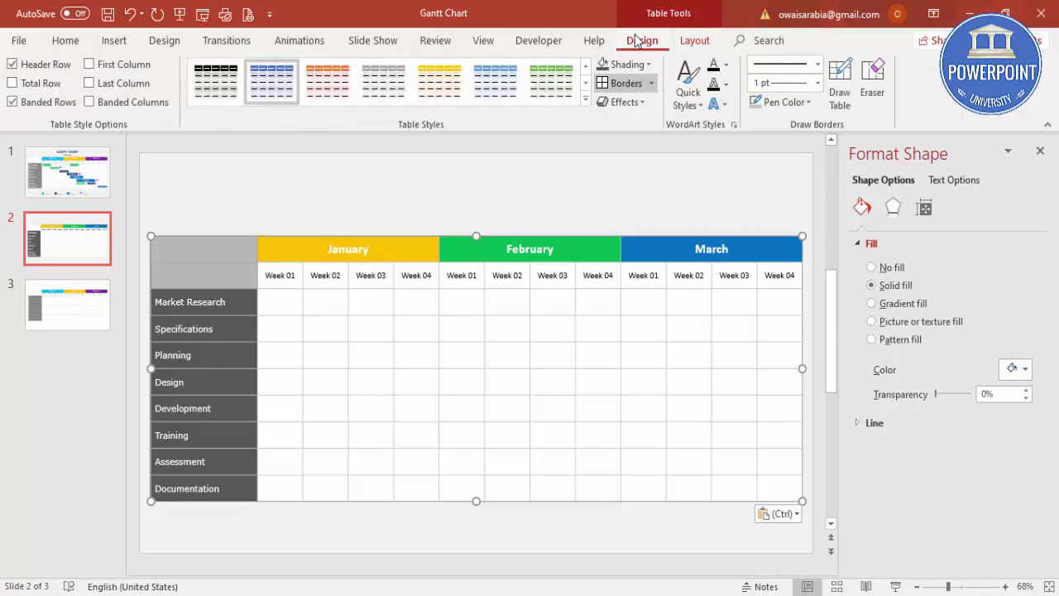
left_click(652, 83)
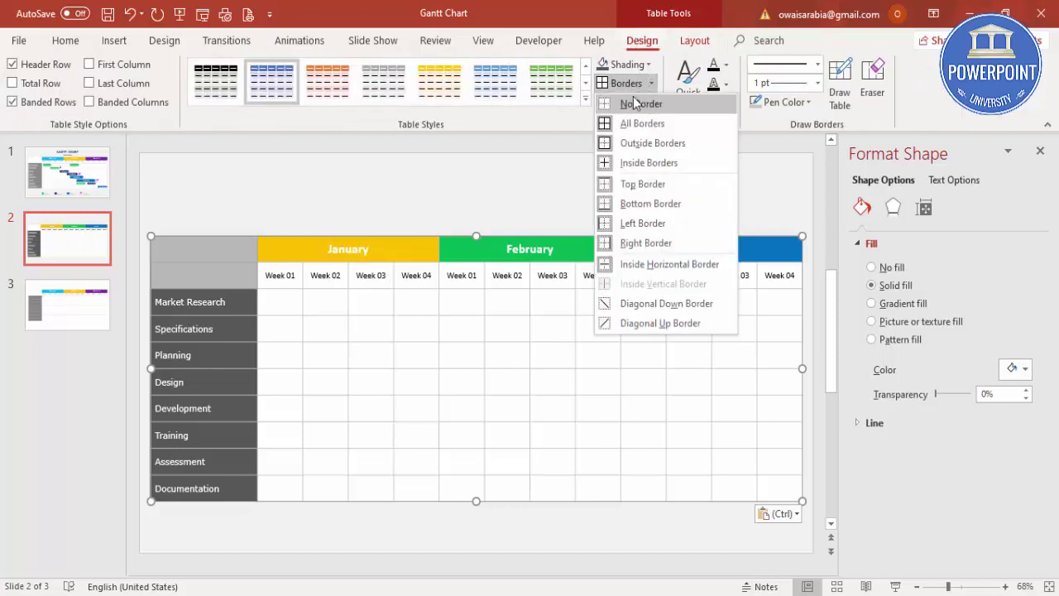
left_click(626, 105)
left_click(258, 210)
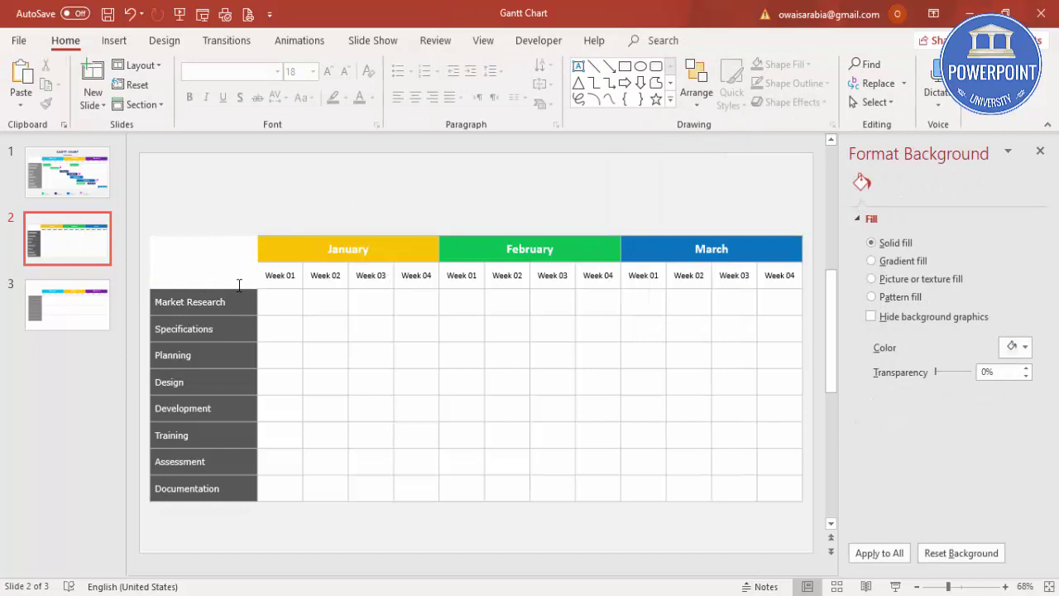
- Apply All Borders to the Week 01 cell under January
left_click(280, 275)
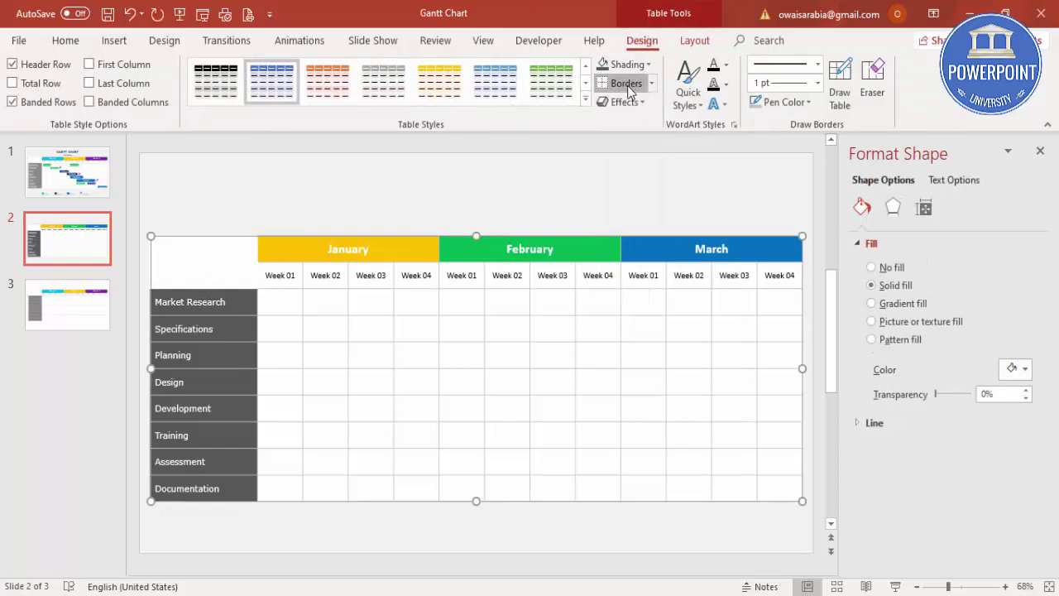
left_click(652, 84)
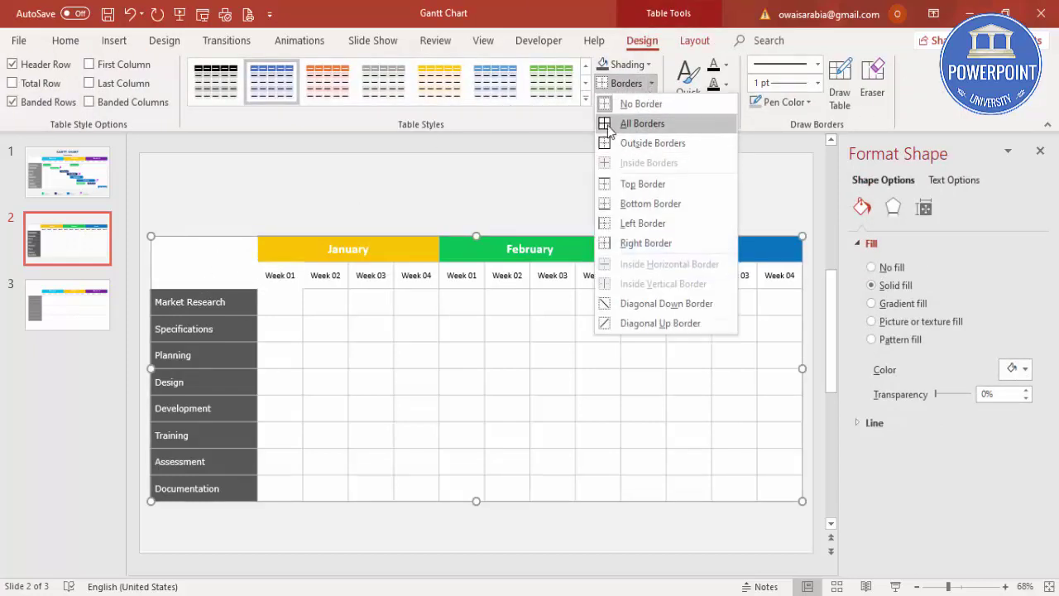
left_click(609, 126)
left_click(461, 173)
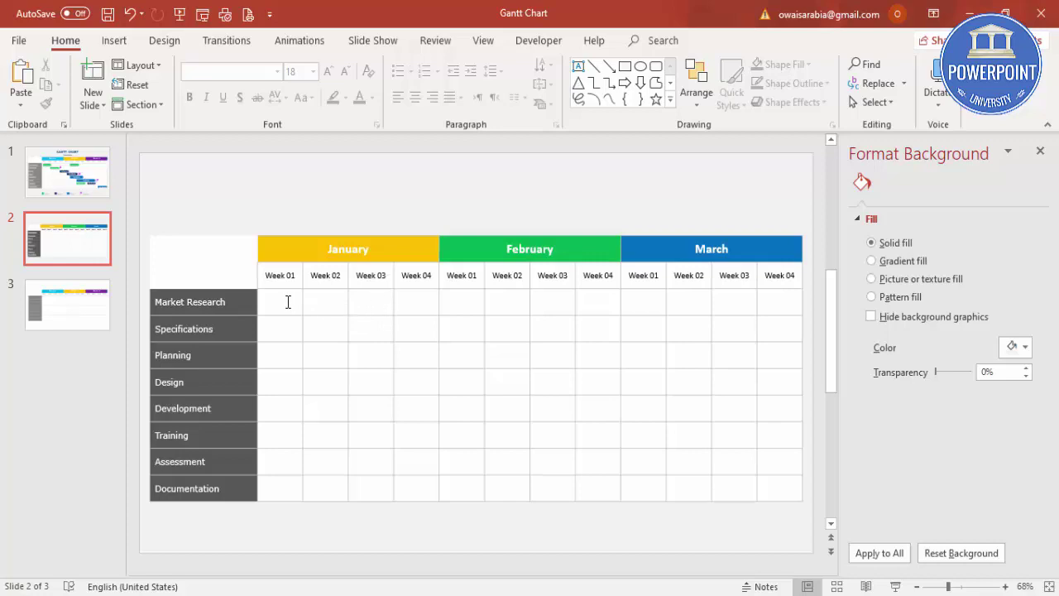
- Draw a pentagon arrow shape about 1.89" wide in the Market Research row, spanning January Week 01 to Week 03
left_click(129, 42)
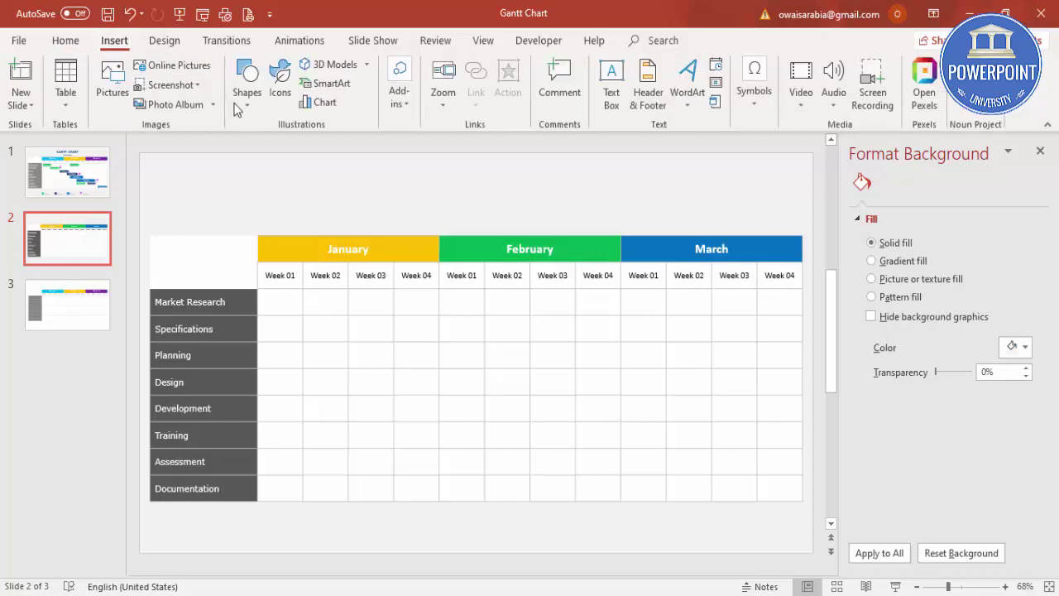
left_click(244, 104)
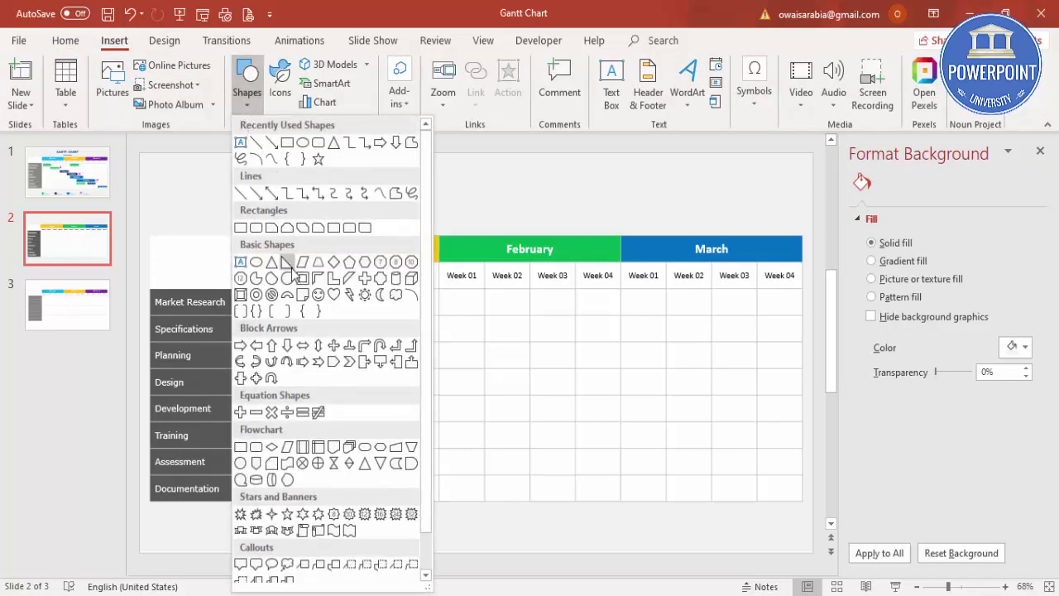
left_click(333, 363)
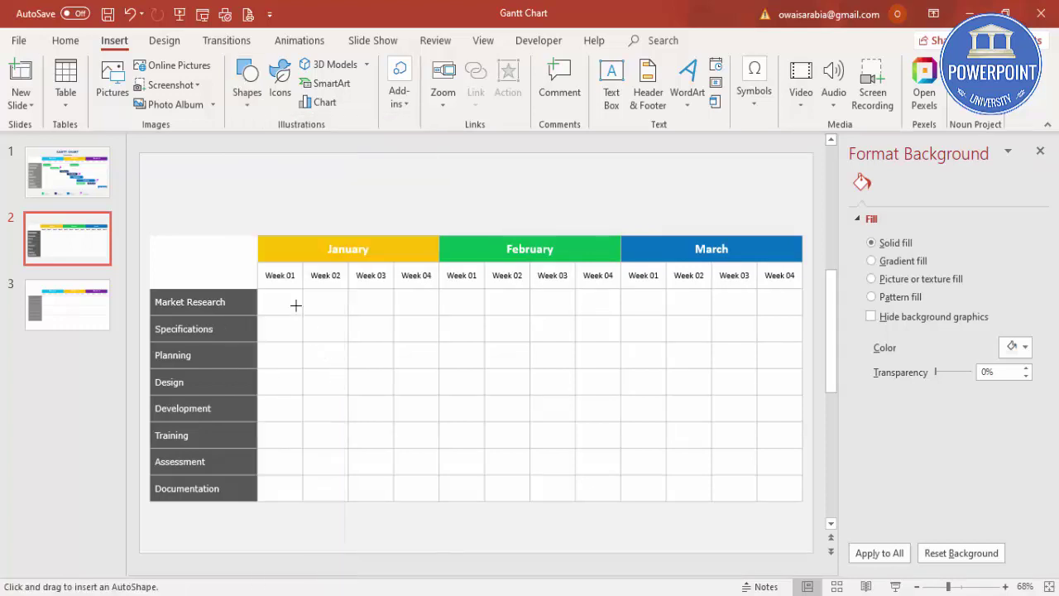
mouse_move(275, 293)
left_mouse_down()
mouse_move(323, 311)
mouse_move(372, 310)
left_mouse_up()
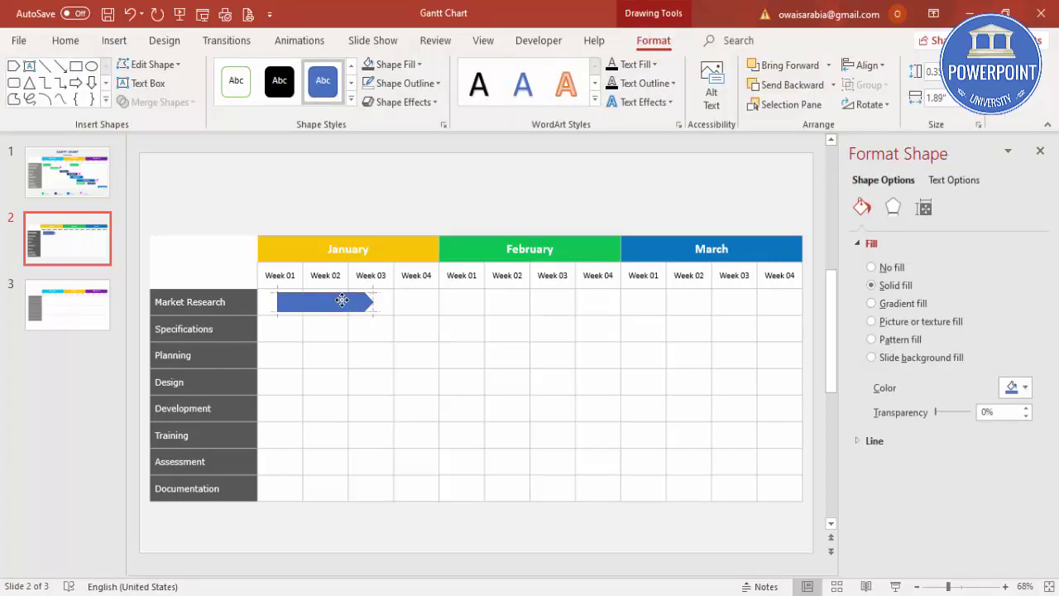
- Remove the outline of the Market Research bar and fill it with the standard purple
left_click(434, 83)
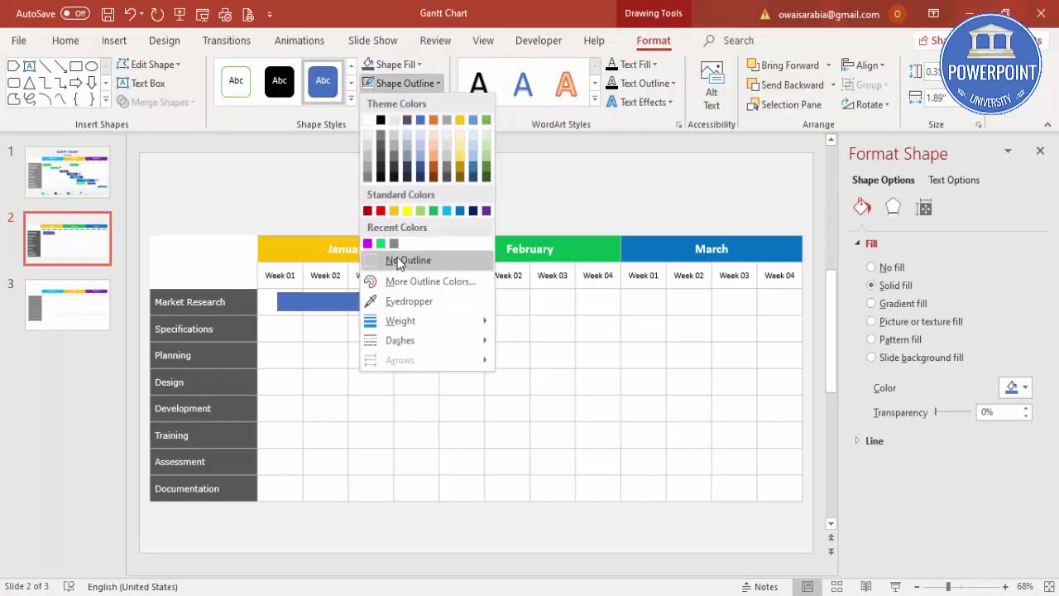
left_click(398, 262)
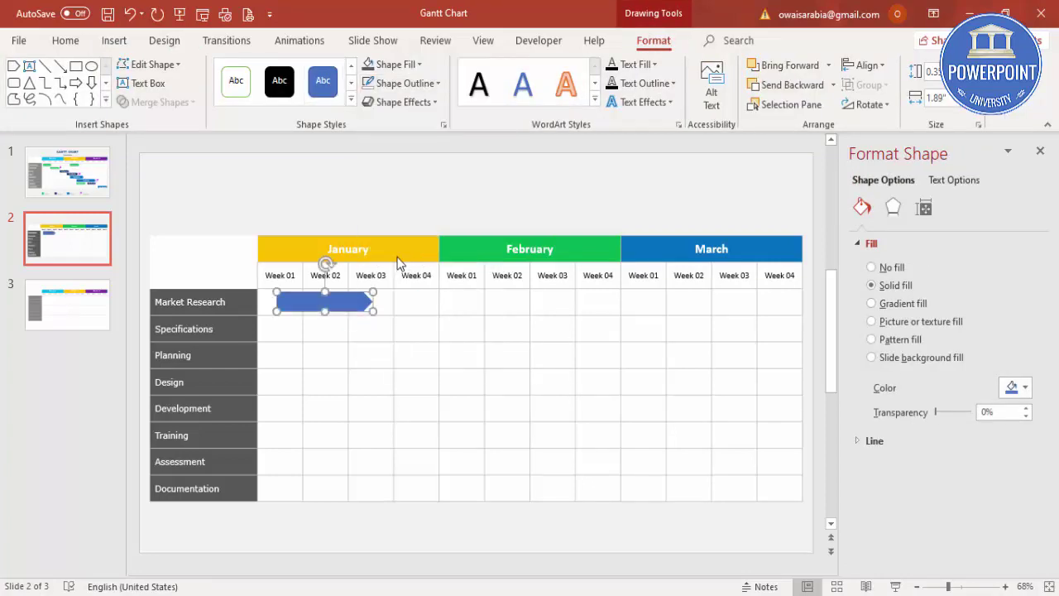
left_click(395, 63)
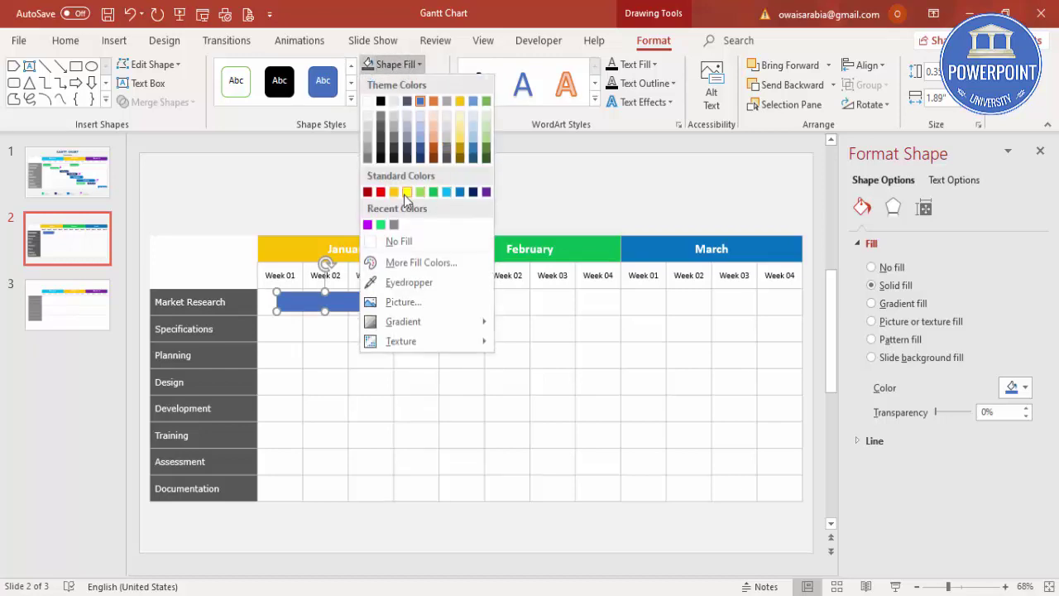
left_click(485, 192)
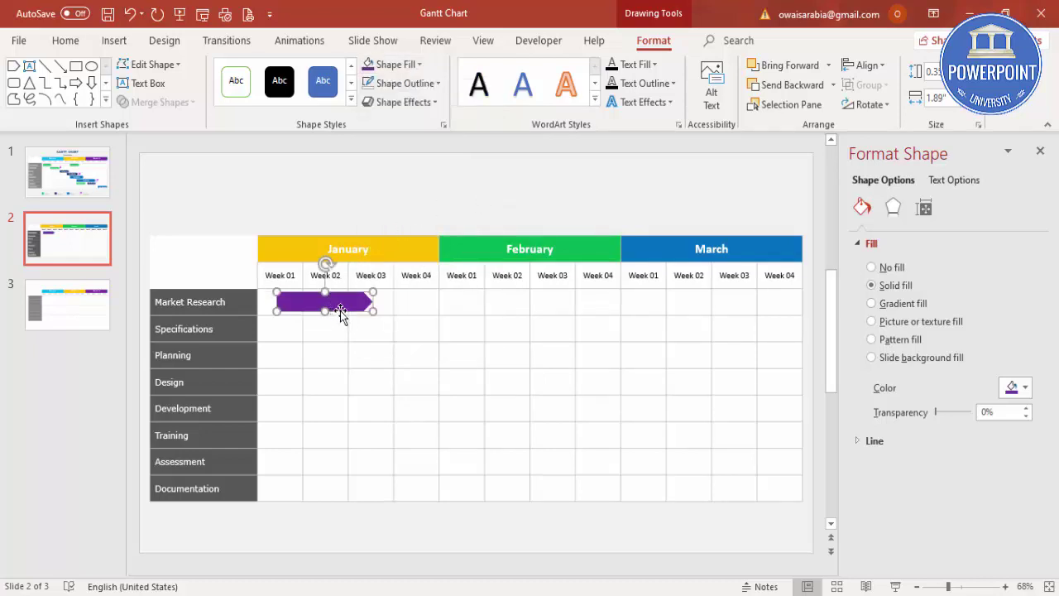
- Shorten the Market Research bar to end in January Week 02 and label it "Data" at font size 11
key("alt+h")
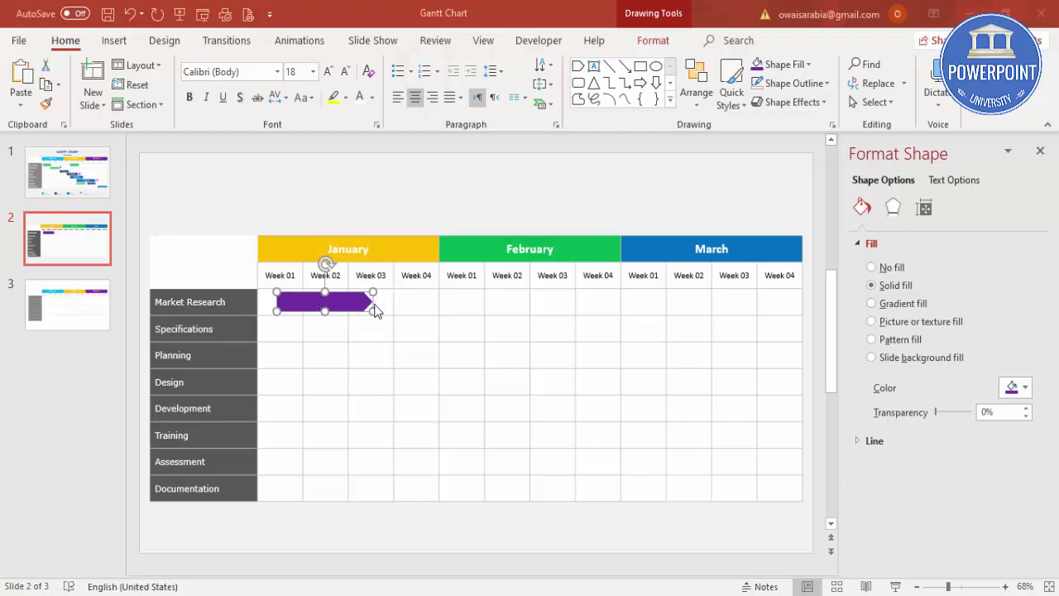
left_click_drag(356, 308, 342, 309)
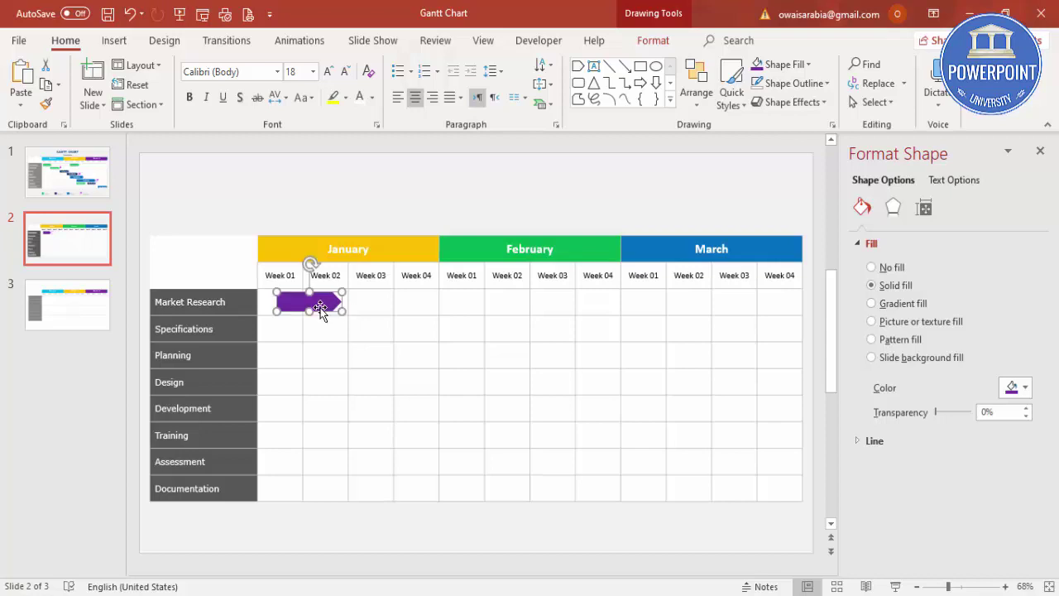
type("Data")
left_click(329, 289)
left_click(345, 72)
left_click(345, 72)
left_click(345, 72)
left_click(345, 72)
left_click(323, 195)
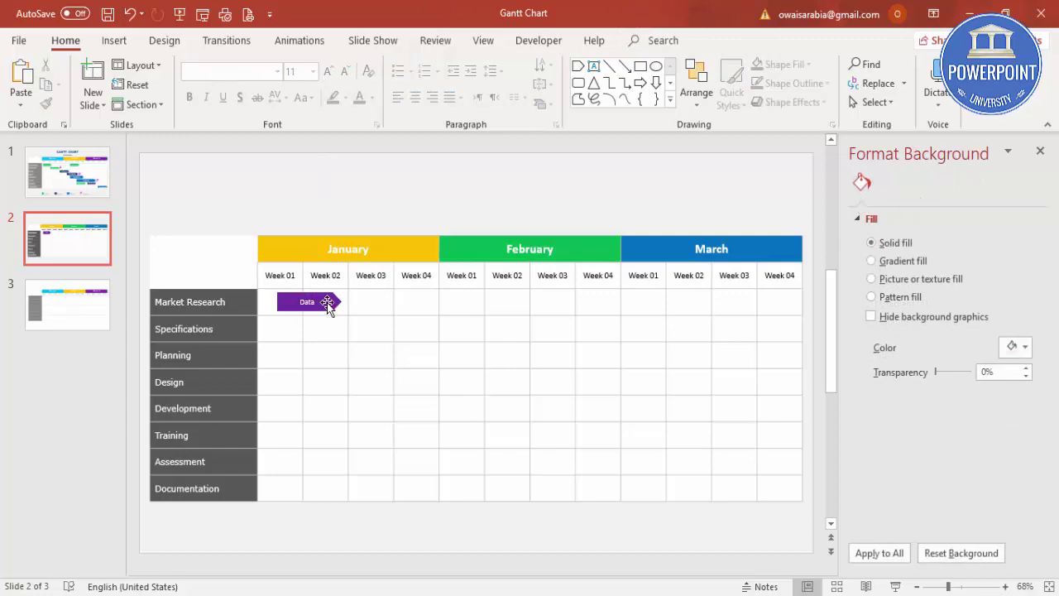
- Copy the purple Data bar into the Specifications row, spanning January Week 02 to Week 03
left_click(327, 303)
left_click_drag(327, 302, 373, 330)
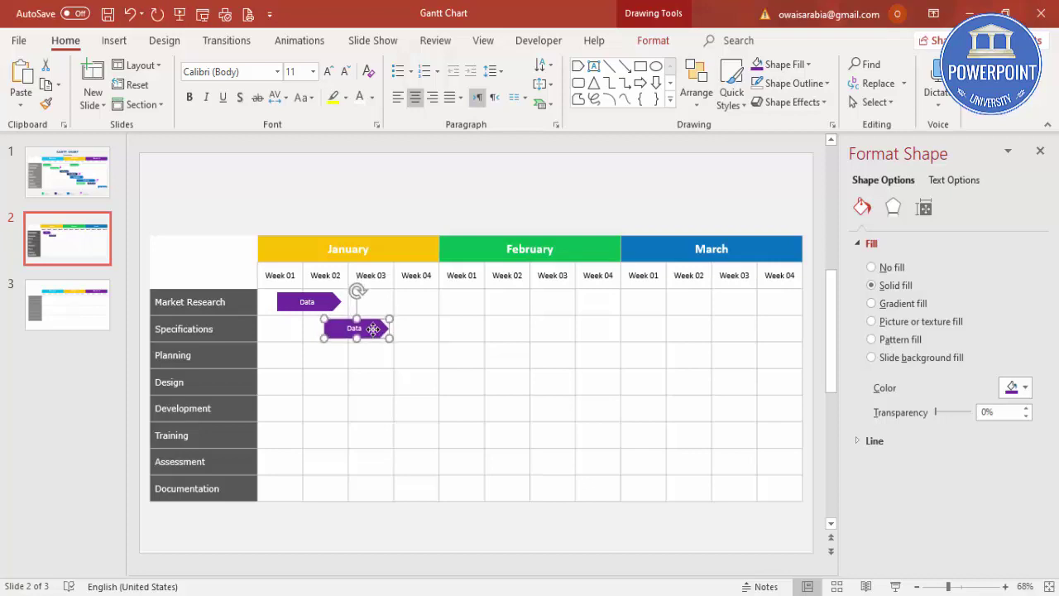
left_click(406, 213)
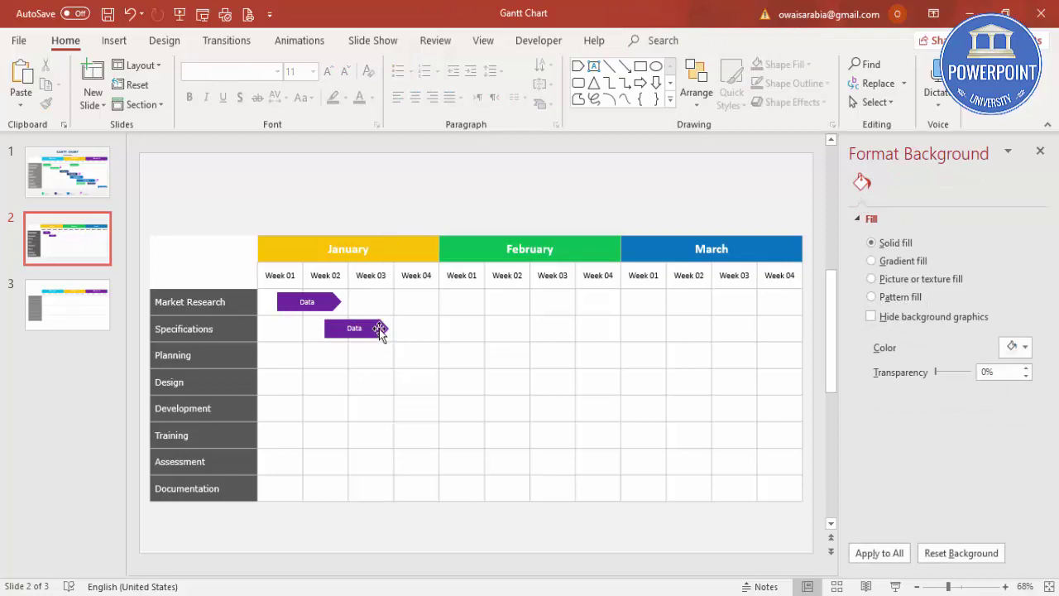
- Copy the Specifications bar into the Planning row and widen it to span January Week 04 to February Week 02
mouse_move(379, 329)
left_mouse_down()
mouse_move(419, 359)
mouse_move(458, 359)
left_mouse_up()
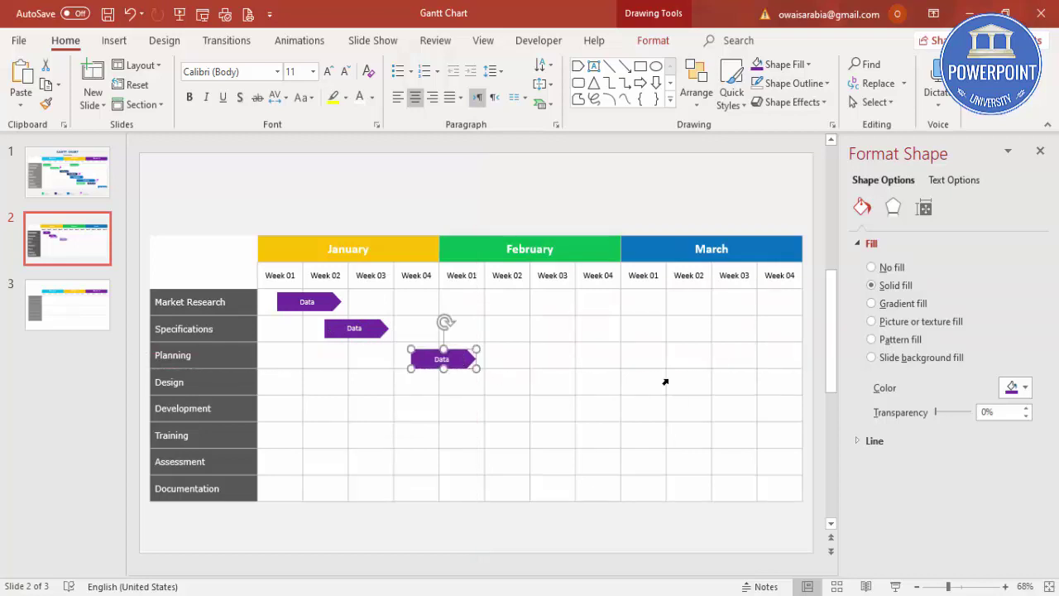
key("Up")
key("Up")
key("Up")
key("Up")
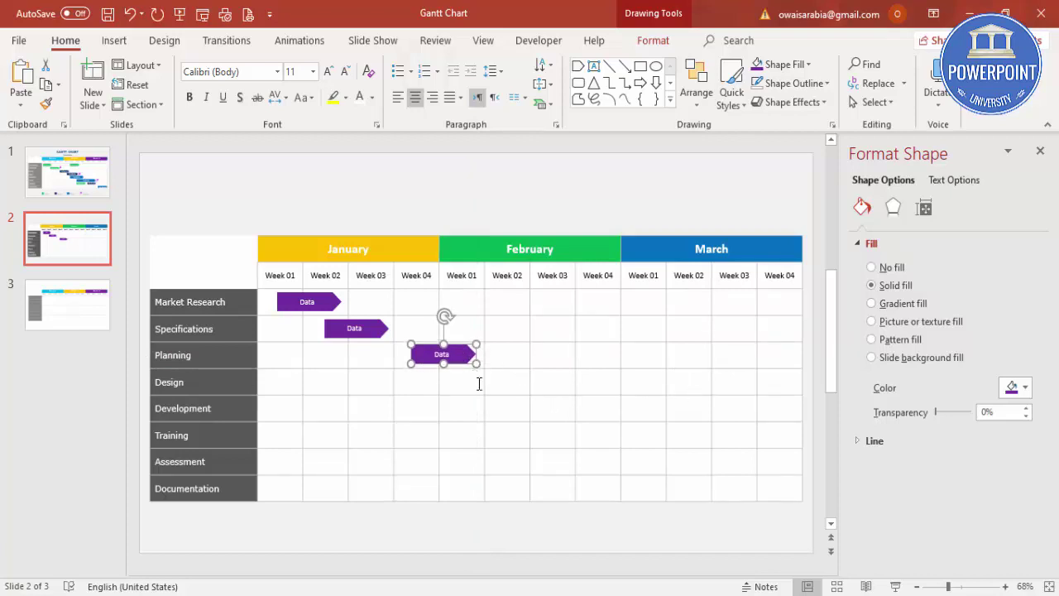
left_click_drag(477, 365, 518, 367)
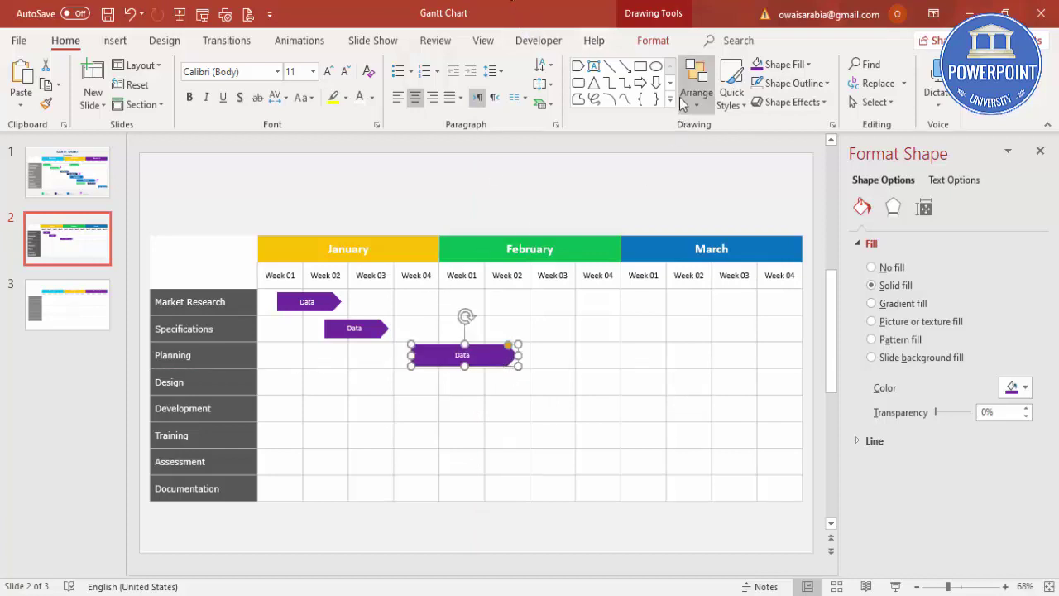
- Fill the Planning bar with the recently used grey
left_click(646, 43)
left_click(418, 65)
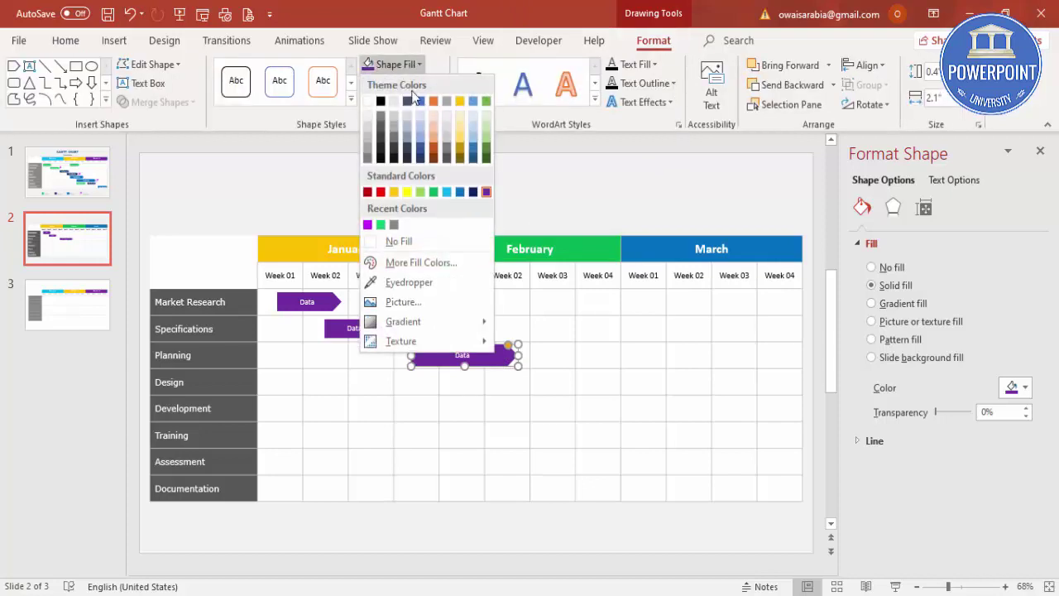
left_click(394, 223)
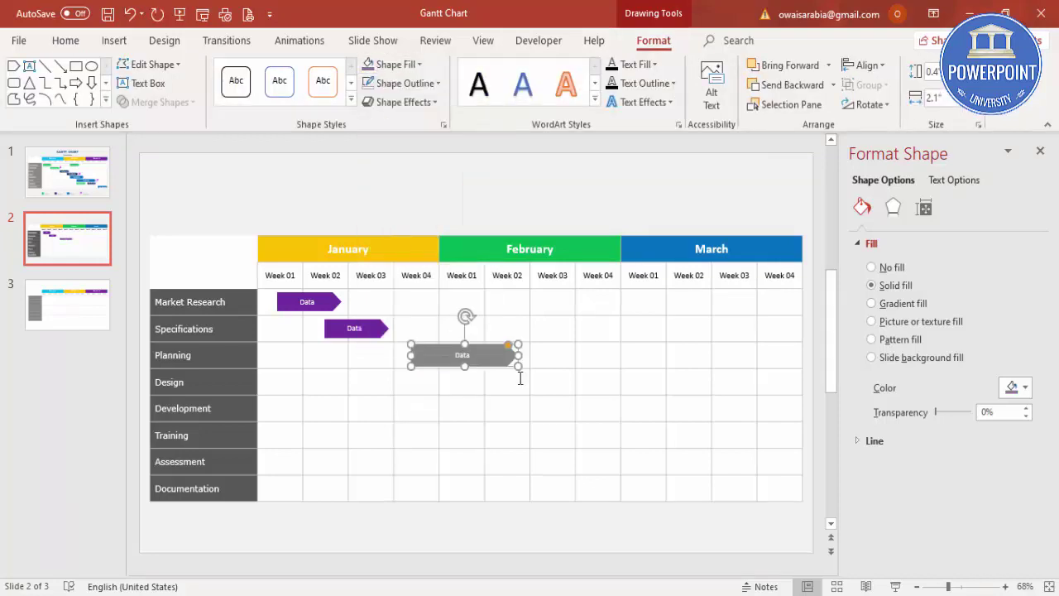
- Copy the grey Planning bar into the Design row, spanning February Week 01 to Week 03, about 2.11" wide
left_click_drag(476, 358, 533, 389)
key("Down")
key("Down")
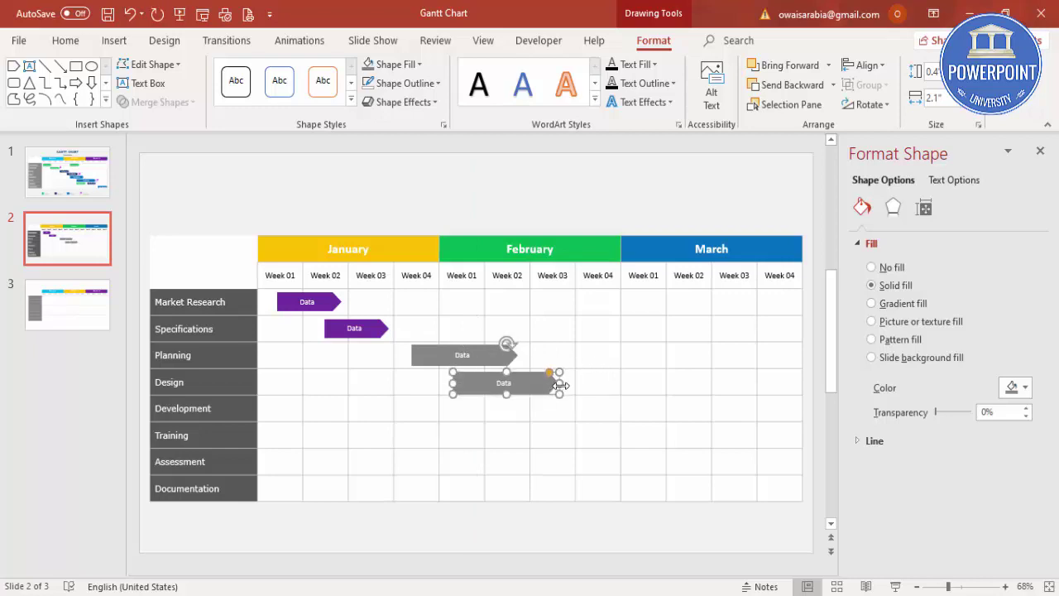
left_click_drag(559, 385, 560, 384)
- Duplicate the Design bar into the Development row, spanning February Week 03 to March Week 01, and fill it dark red
key("ctrl+d")
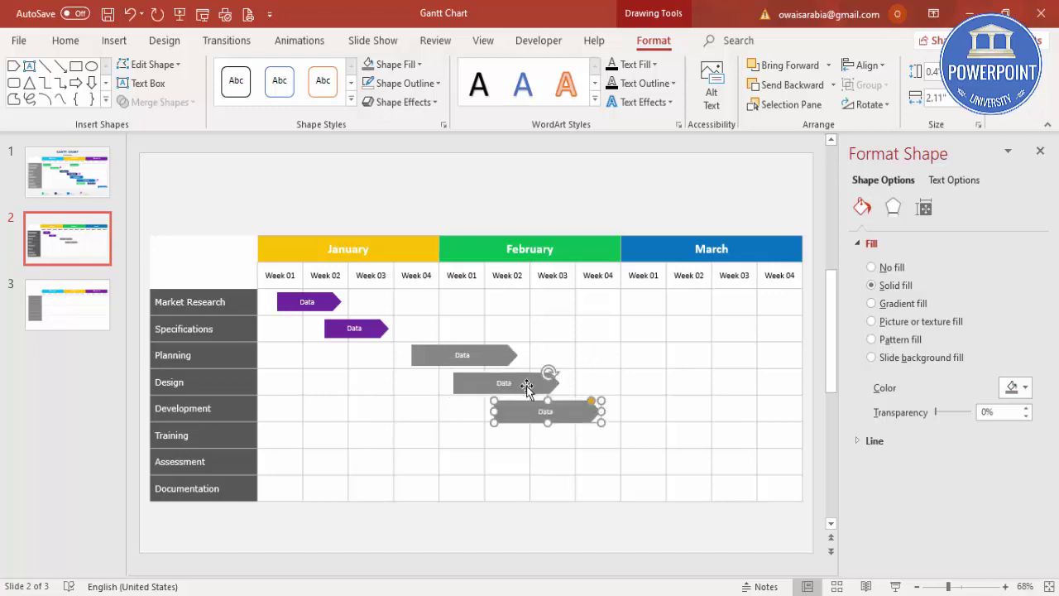
left_click_drag(553, 411, 622, 404)
key("ctrl+Down")
key("ctrl+Down")
key("ctrl+Down")
left_click(395, 65)
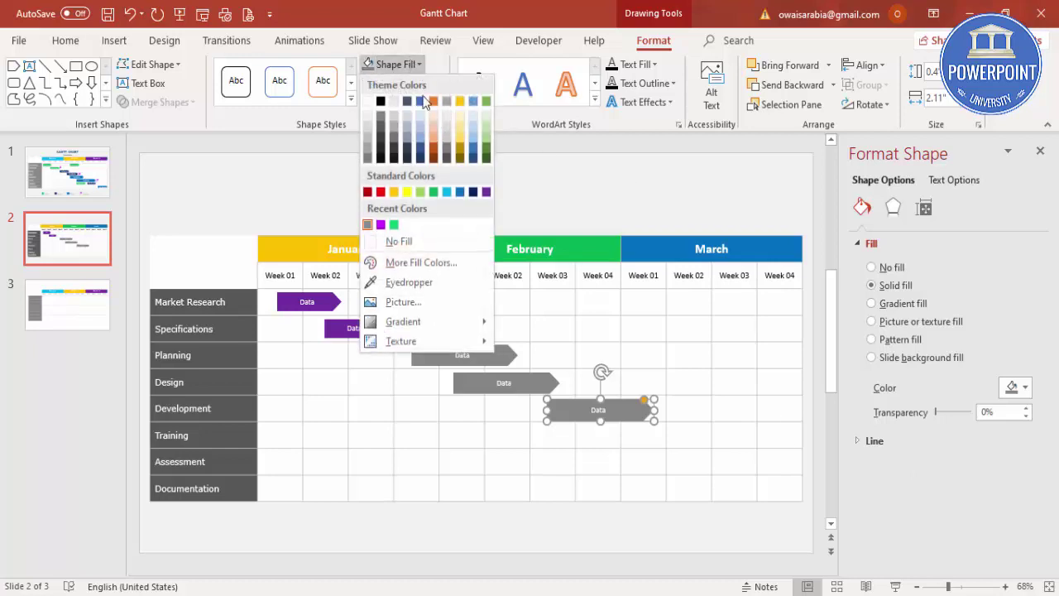
left_click(367, 192)
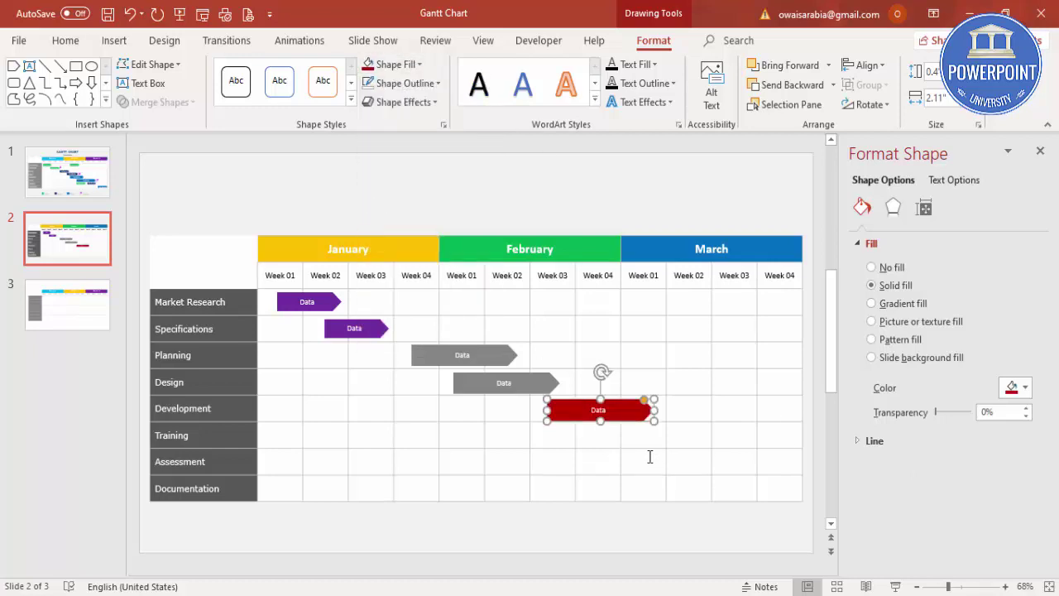
- Copy the dark red Development bar into the Training row, spanning March Week 01 to the start of Week 04
left_click_drag(588, 417, 732, 435)
key("Down")
key("Down")
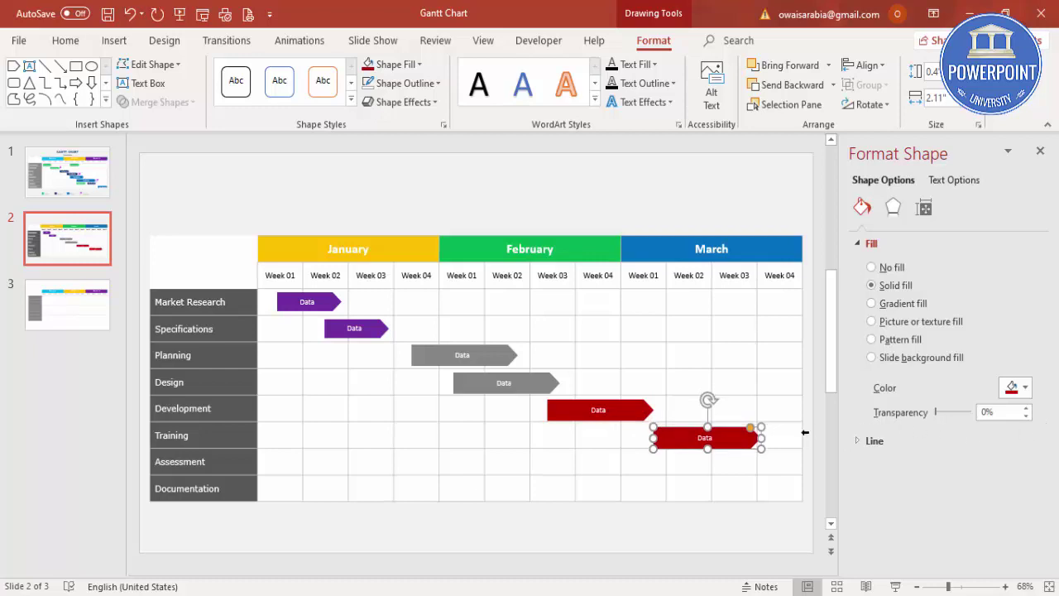
- Add a 1.28" wide dark red copy of the Training bar in the Assessment row and another in Documentation, ending at March Week 04
left_click_drag(739, 445, 717, 454)
key("Escape")
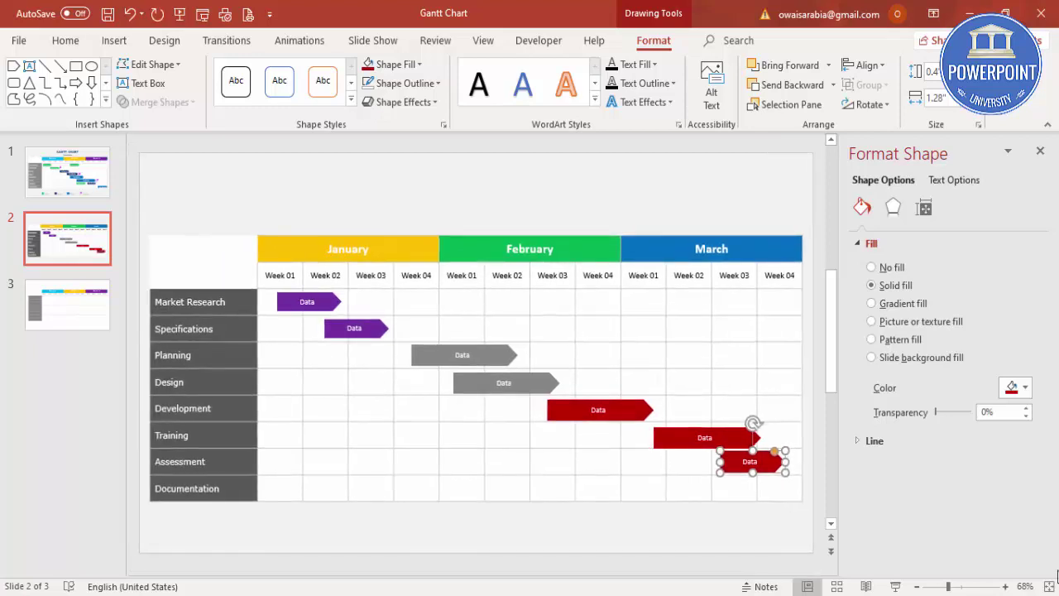
left_click_drag(750, 462, 752, 483)
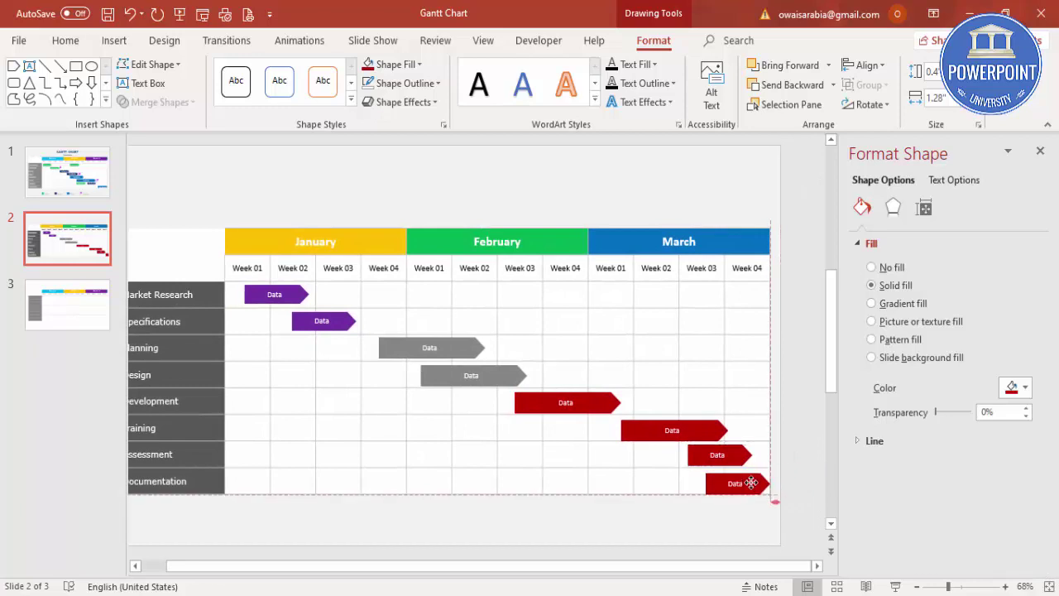
left_click(751, 482)
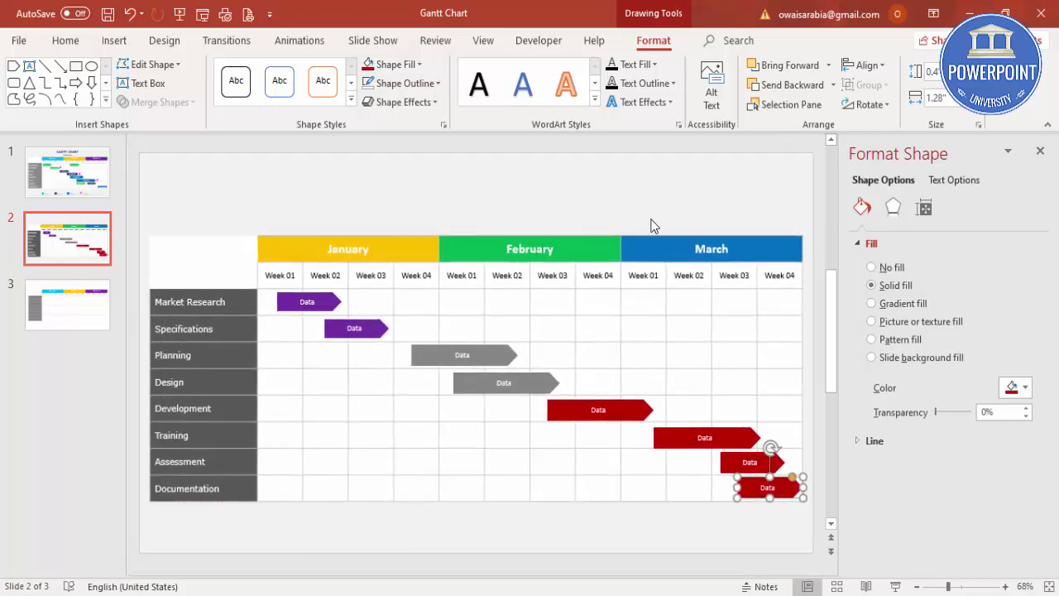
left_click(650, 225)
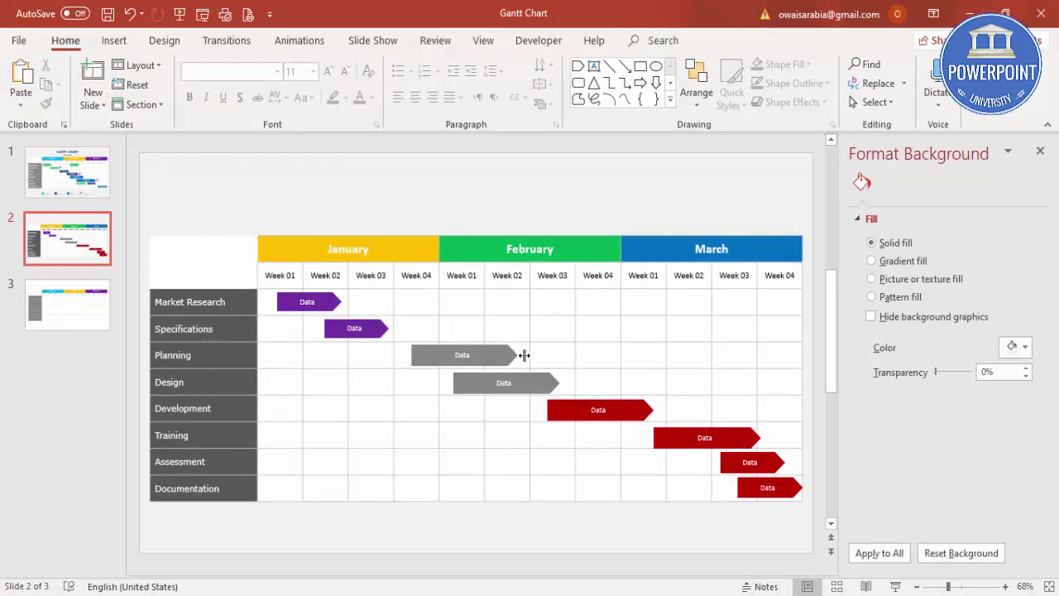
- Insert the flag icon from the icon library onto the slide
left_click(113, 41)
left_click(273, 76)
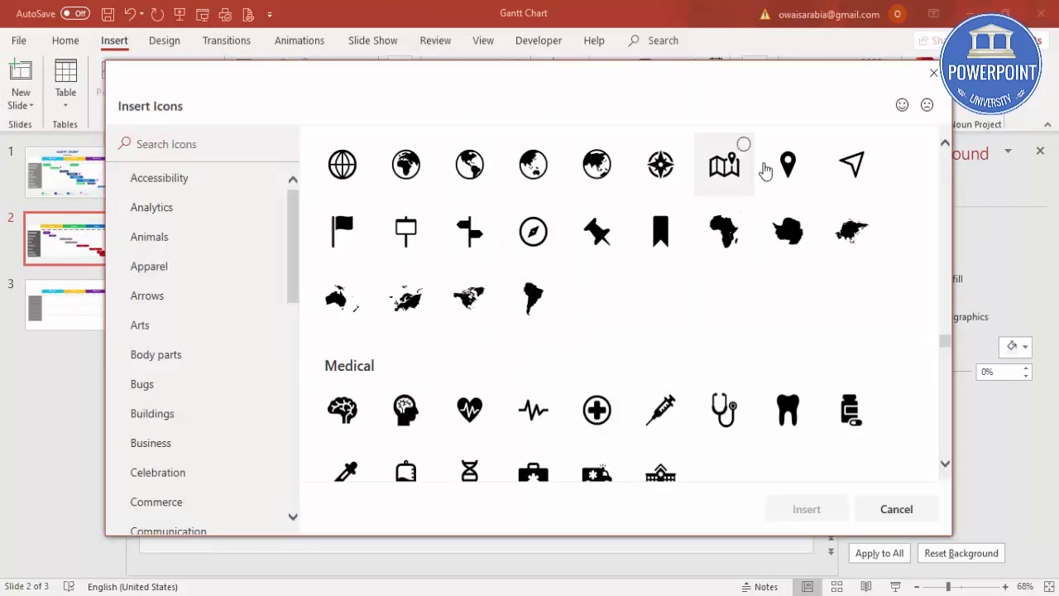
left_click(342, 230)
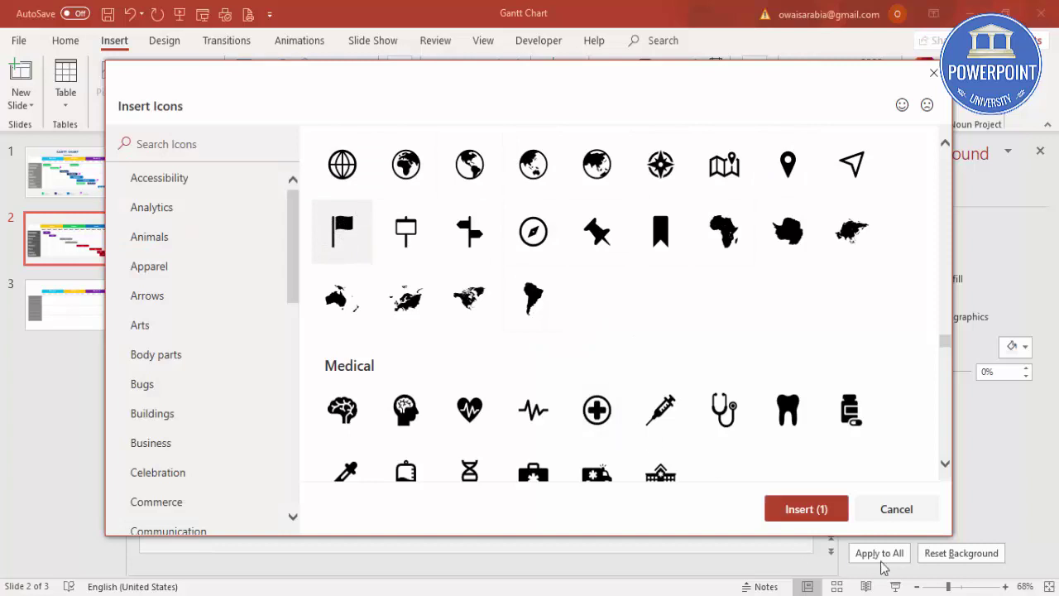
left_click(807, 509)
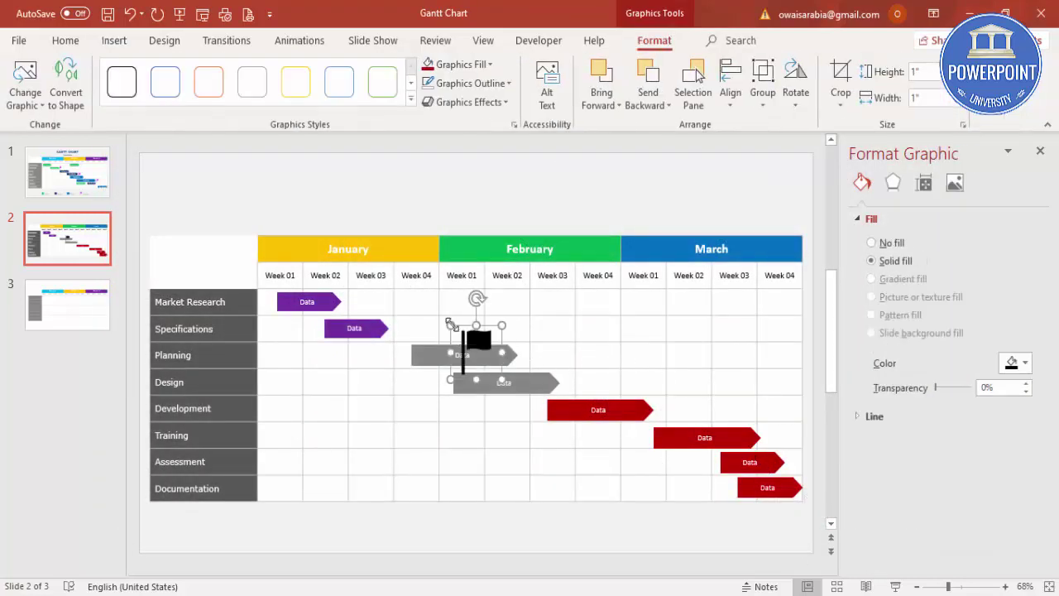
- Shrink the flag icon to 0.5" and place copies after the Specifications, Design and Training bars
left_click_drag(451, 323, 577, 376)
key("ctrl+d")
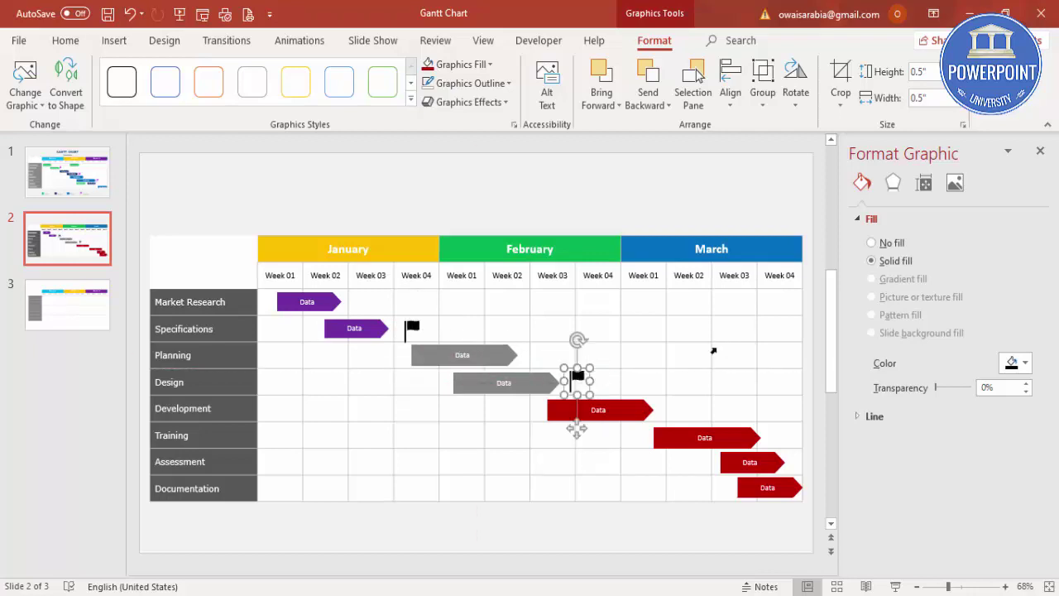
key("ctrl+d")
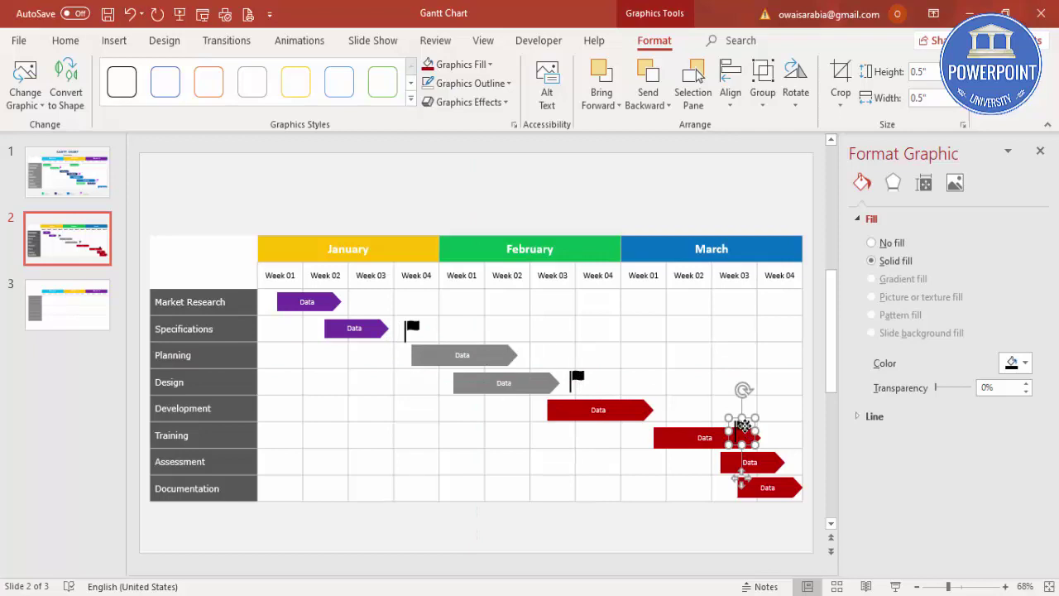
left_click_drag(744, 427, 774, 430)
left_click(532, 521)
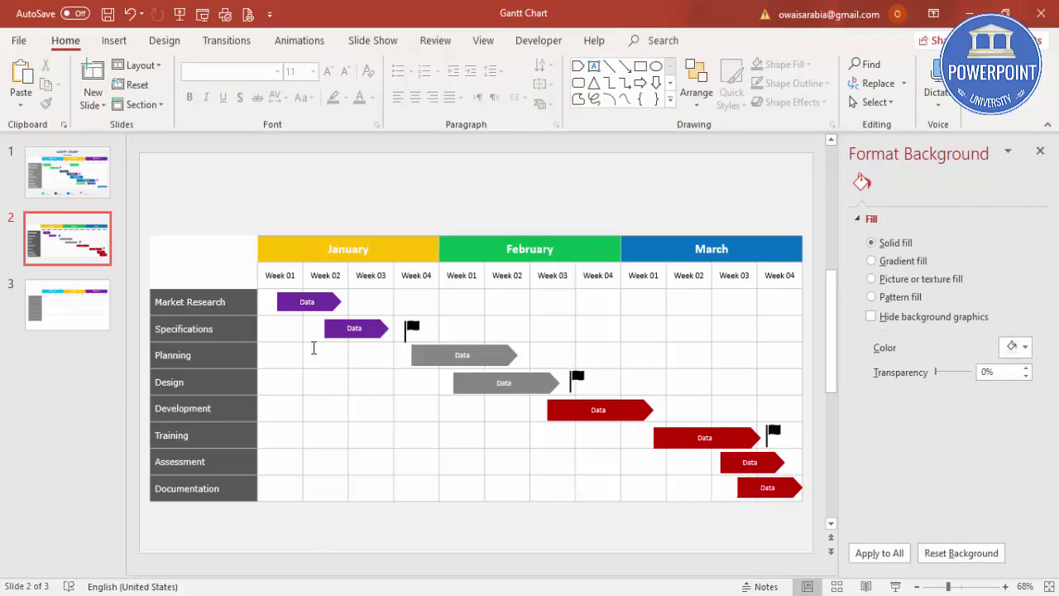
- Copy the purple Market Research bar below the table and change its text to "Team A"
left_click(327, 304)
mouse_move(327, 305)
left_mouse_down()
mouse_move(313, 538)
mouse_move(307, 529)
left_mouse_up()
double_click(318, 524)
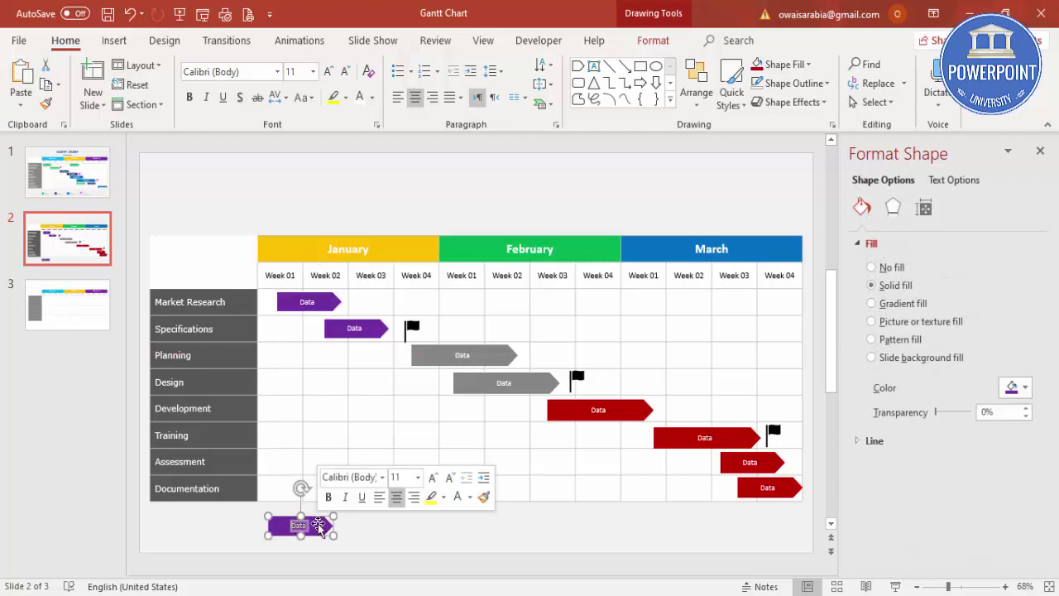
type("Team A")
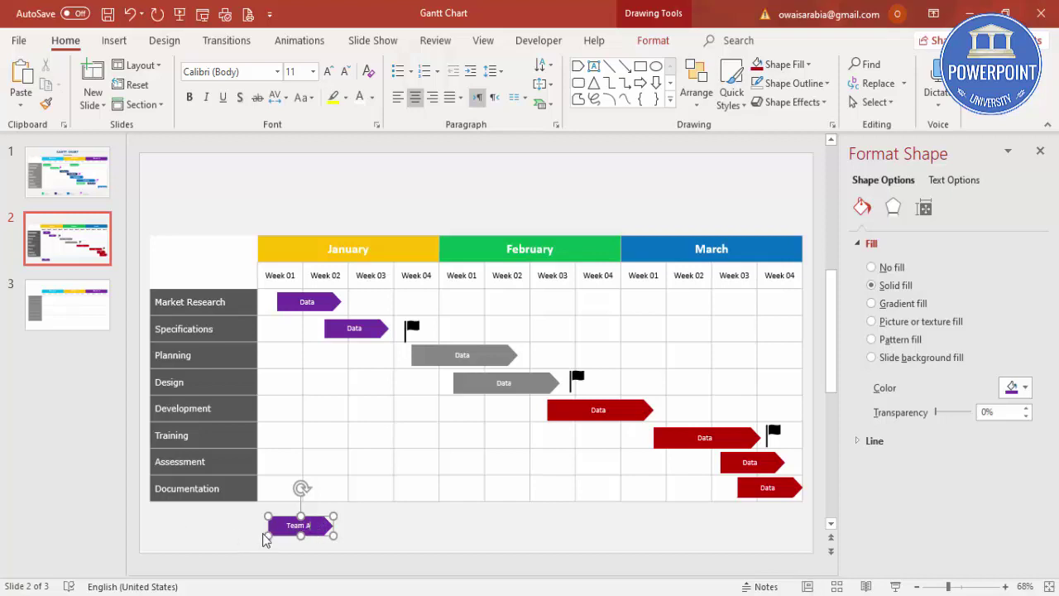
- Shrink the Team A legend bar and place a similarly small copy of the gray Planning bar beside it, labelled "Team B"
left_click_drag(263, 510, 284, 517)
left_click(491, 362)
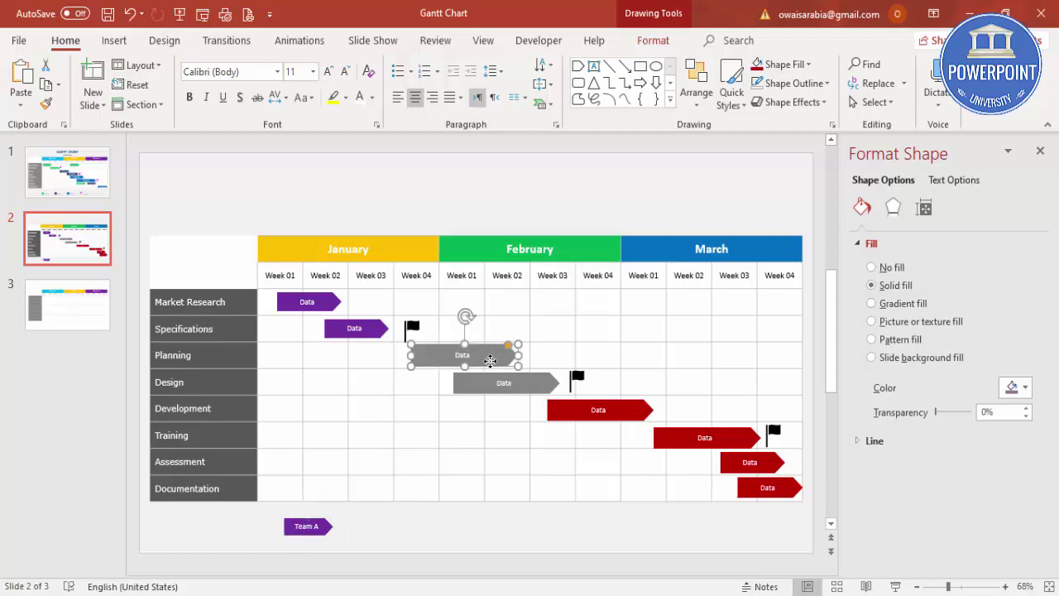
left_click_drag(490, 362, 447, 534)
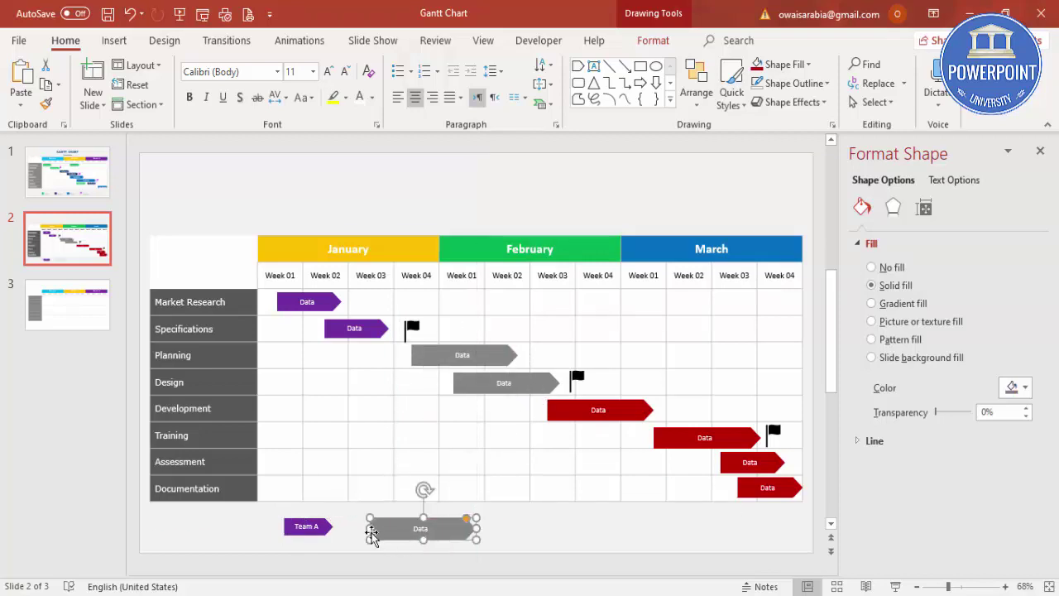
left_click_drag(369, 532, 420, 532)
double_click(442, 528)
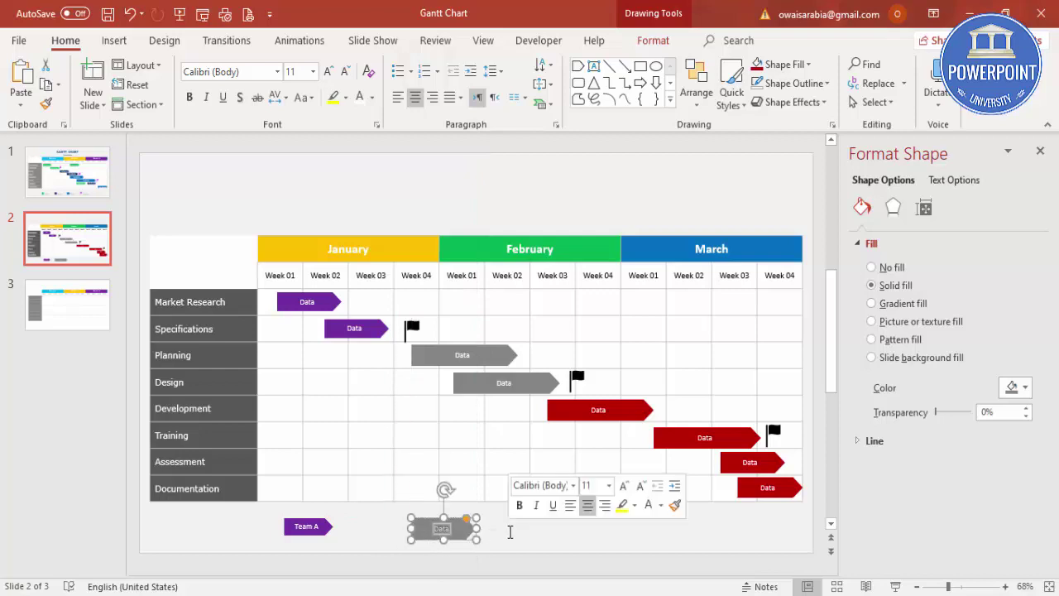
type("Tea")
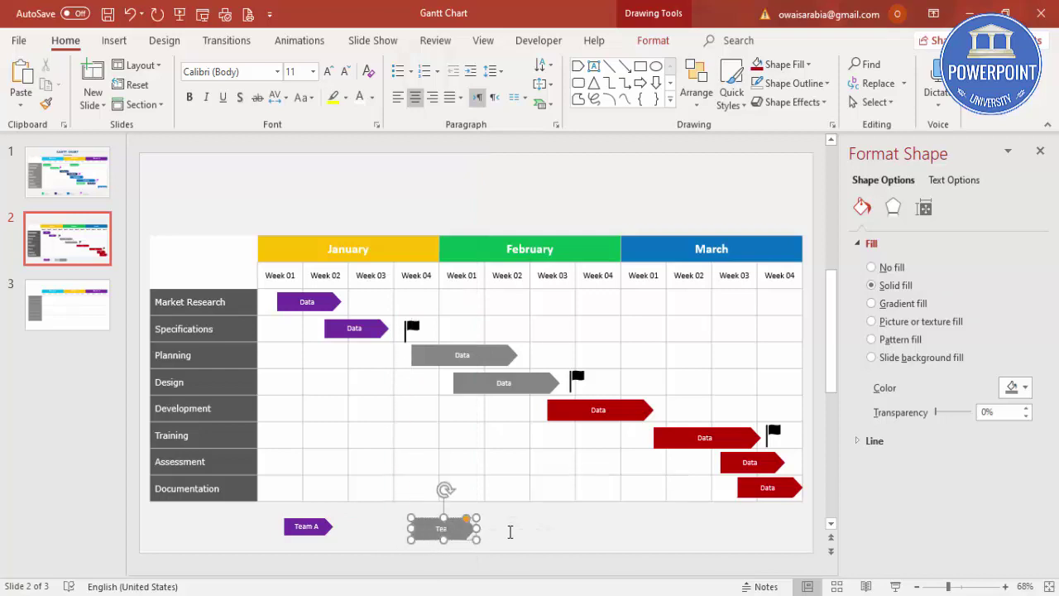
type("m B")
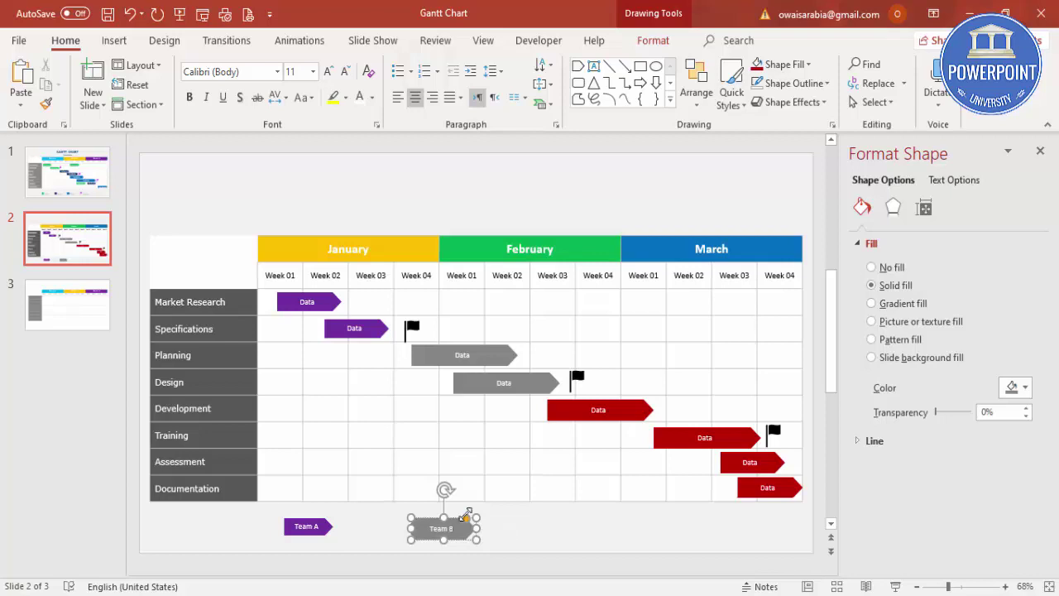
left_click_drag(457, 517, 406, 534)
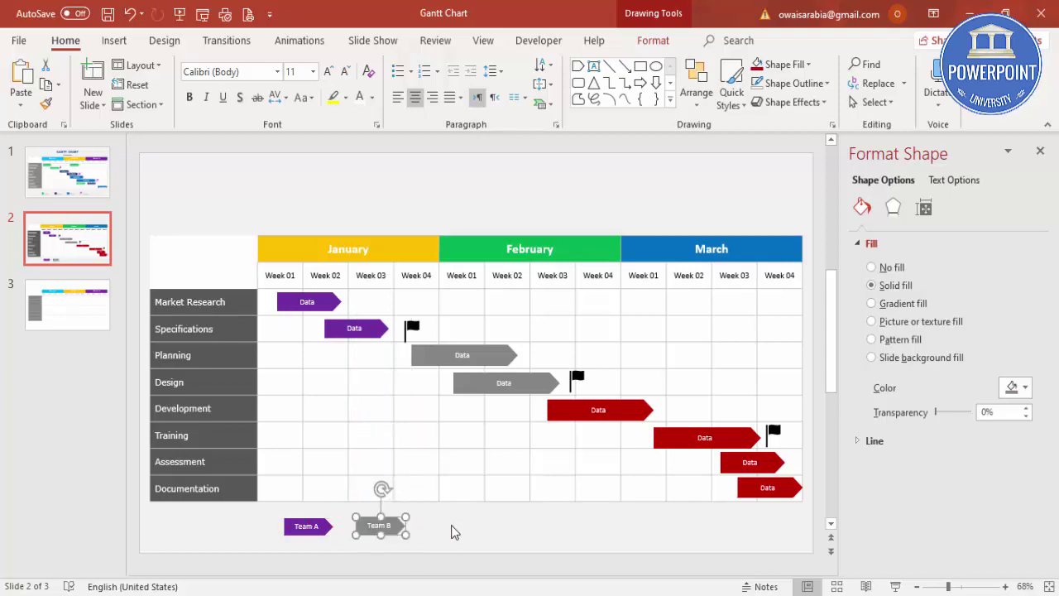
- Copy the dark red Development bar into the legend after Team B, shrink it to match and label it "Team C"
left_click(645, 413)
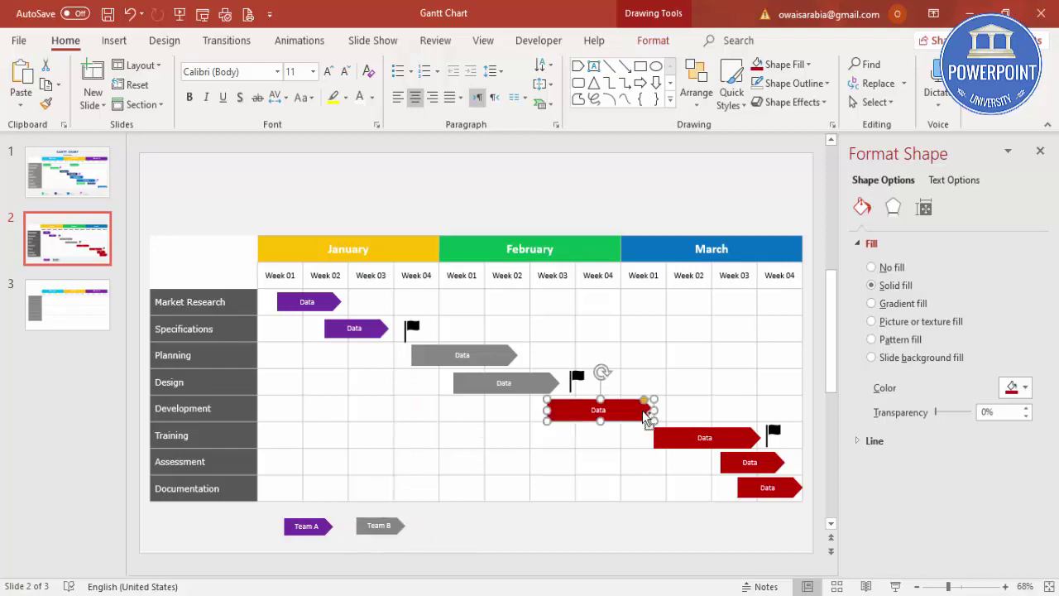
left_click_drag(615, 411, 460, 519)
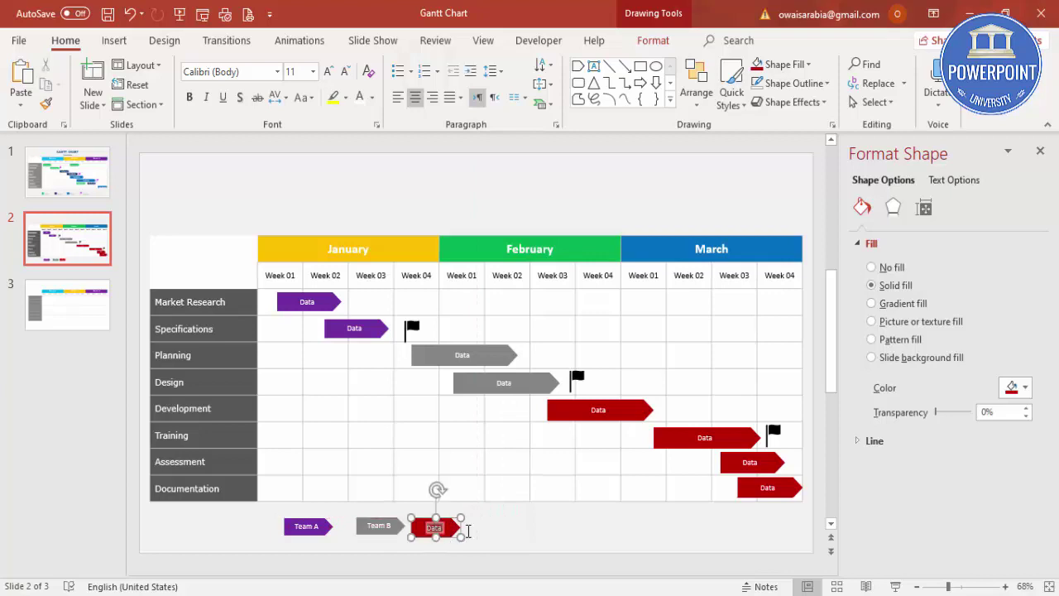
type("Team C")
left_click(499, 540)
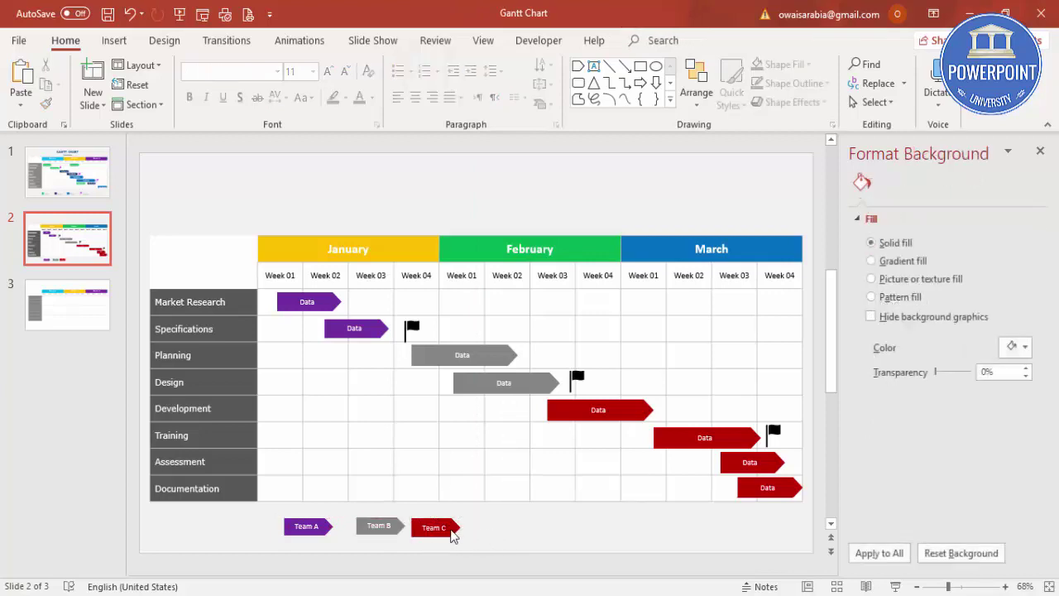
left_click(456, 525)
left_click_drag(473, 519, 474, 519)
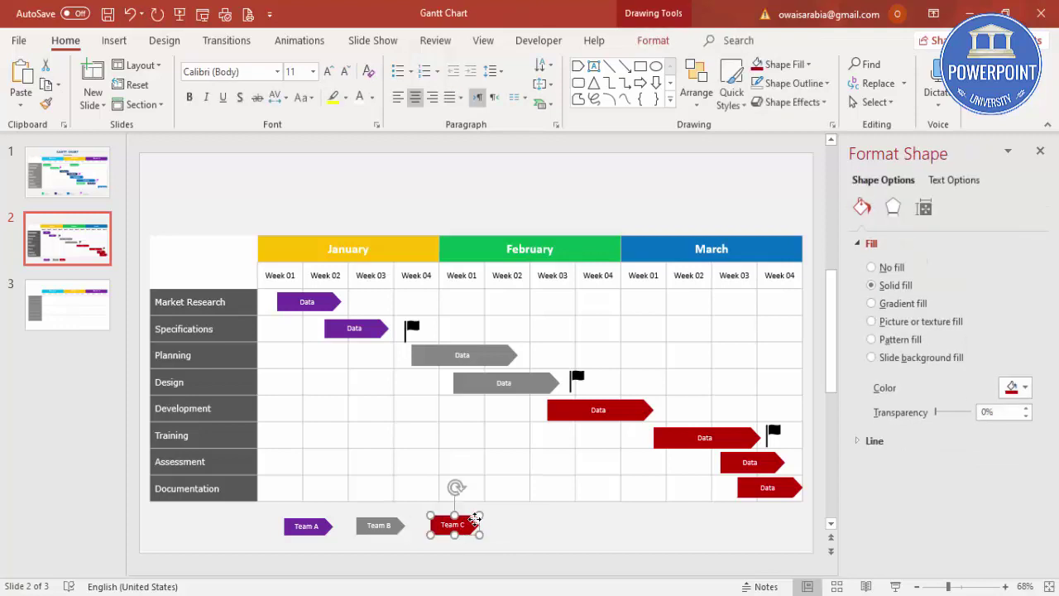
- Place a copy of the Design row's milestone flag in the legend after Team C
left_click(578, 385)
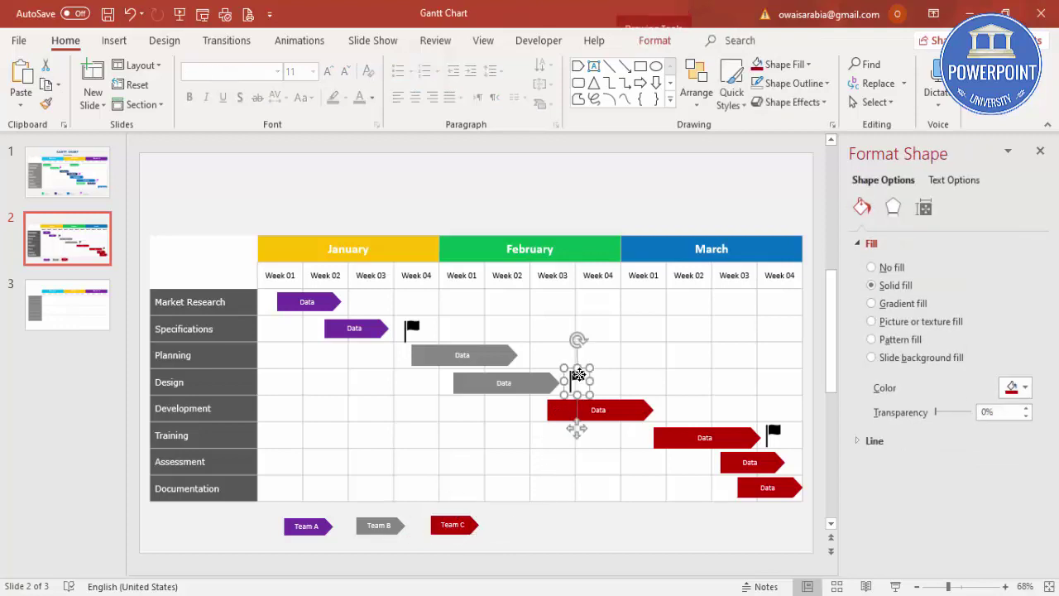
left_click_drag(586, 395, 521, 525)
left_click_drag(597, 275, 597, 489)
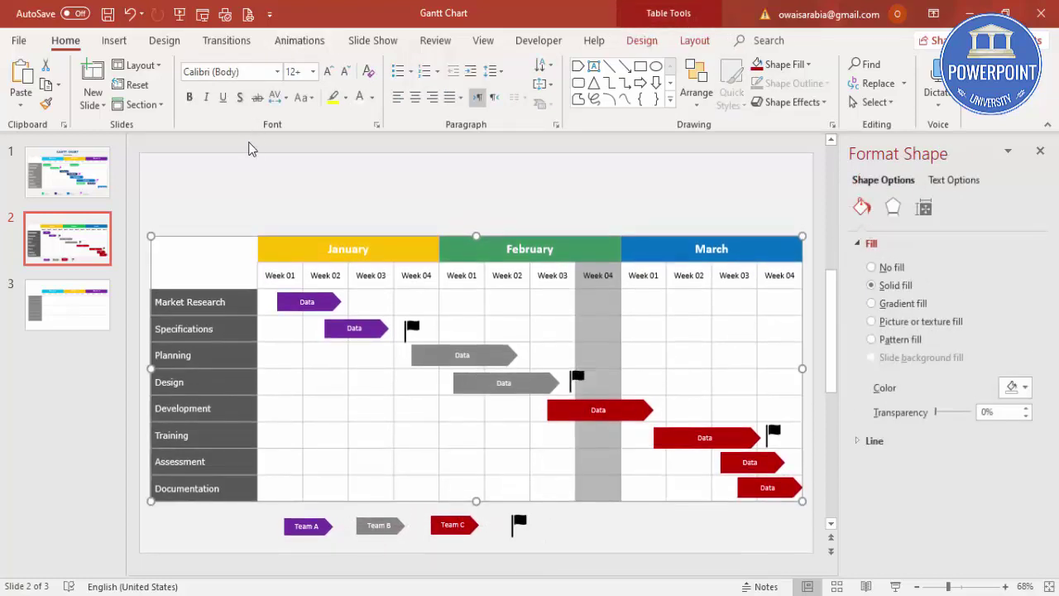
left_click(251, 153)
- Add a text box reading "Milestones" beside the legend flag and reduce its font size to 11
left_click(114, 40)
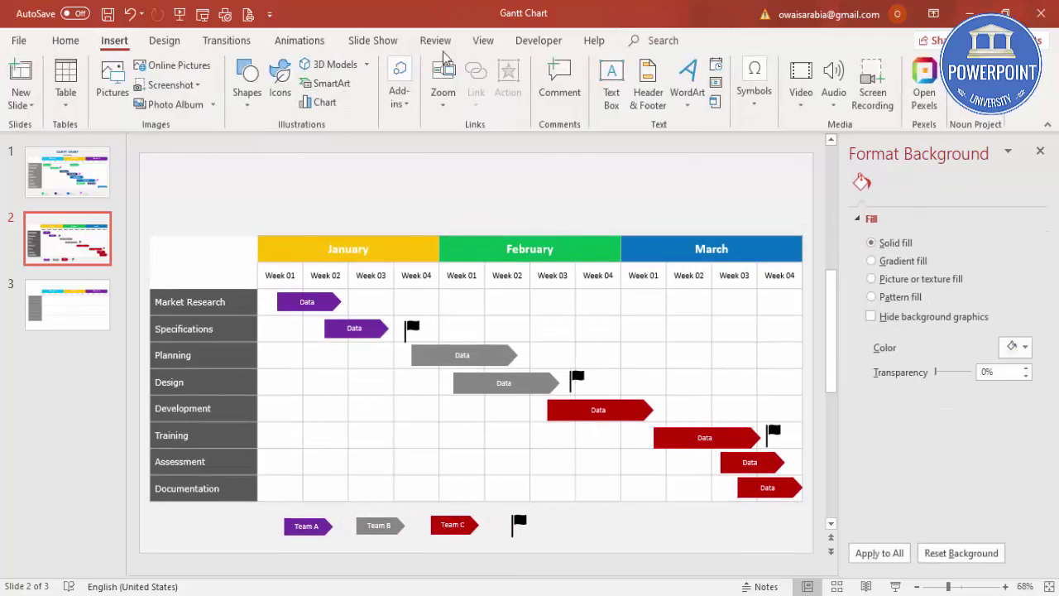
left_click(610, 83)
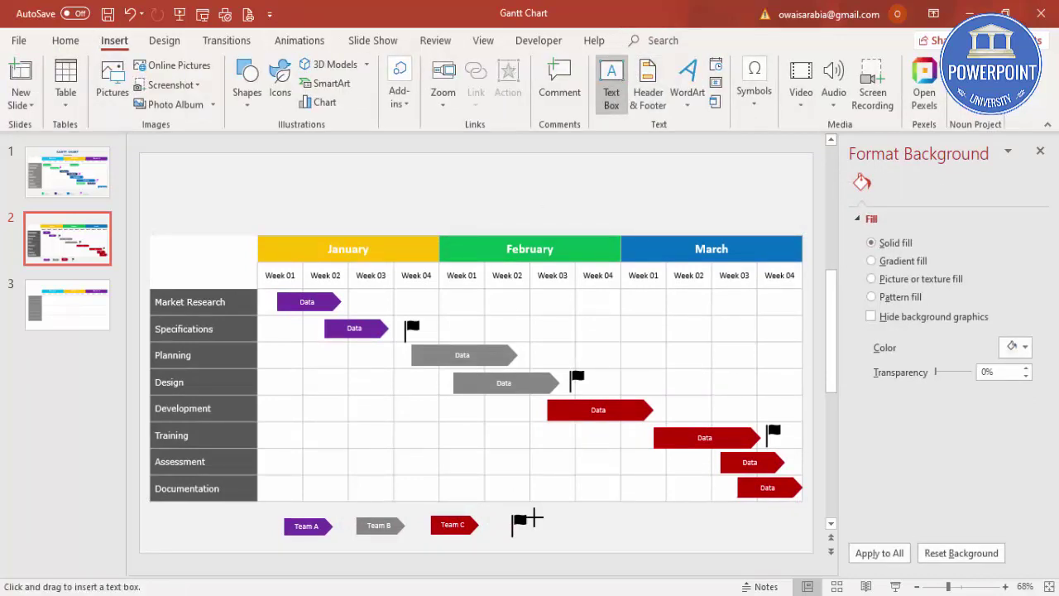
left_click_drag(533, 519, 654, 538)
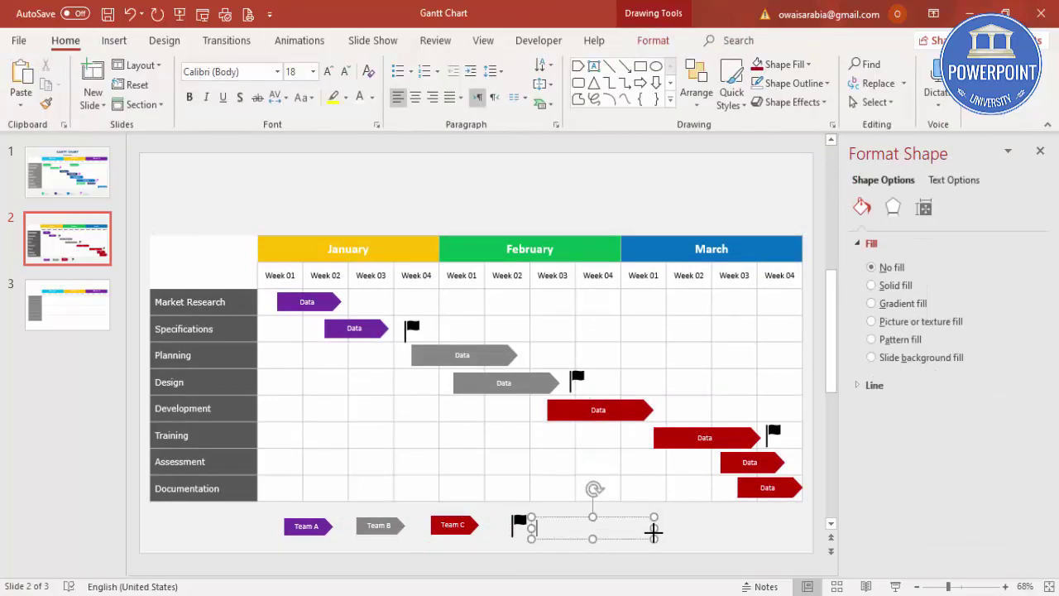
type("Milestones")
left_click(347, 72)
left_click(347, 72)
left_click(347, 73)
left_click(347, 73)
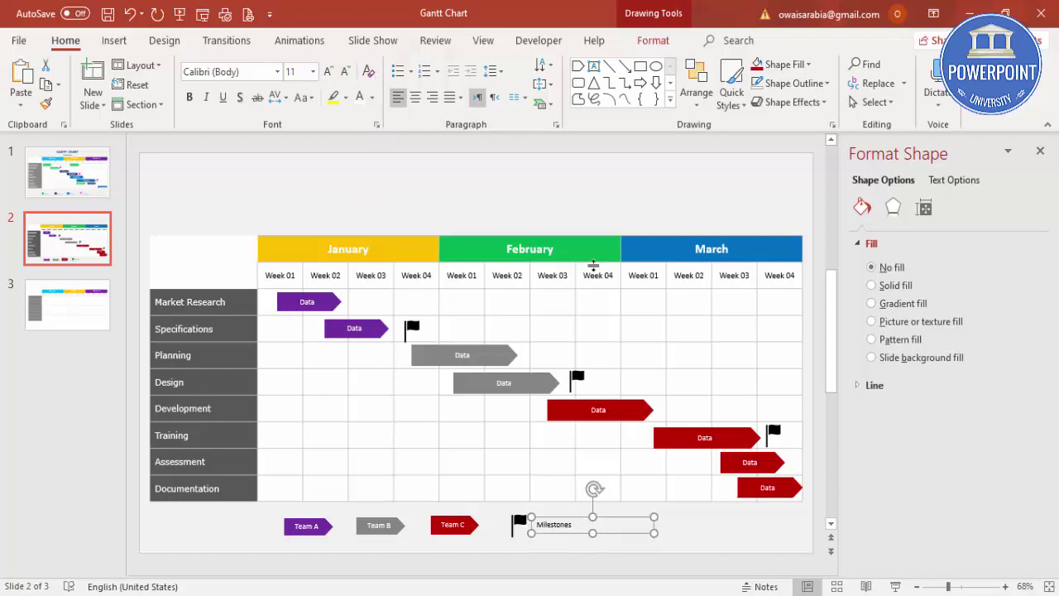
left_click(592, 196)
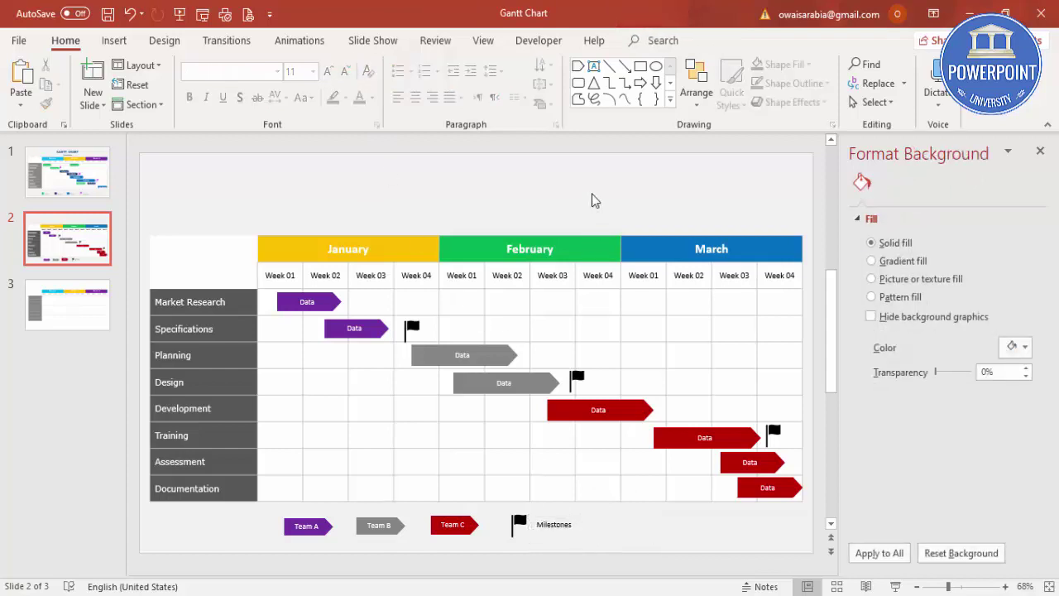